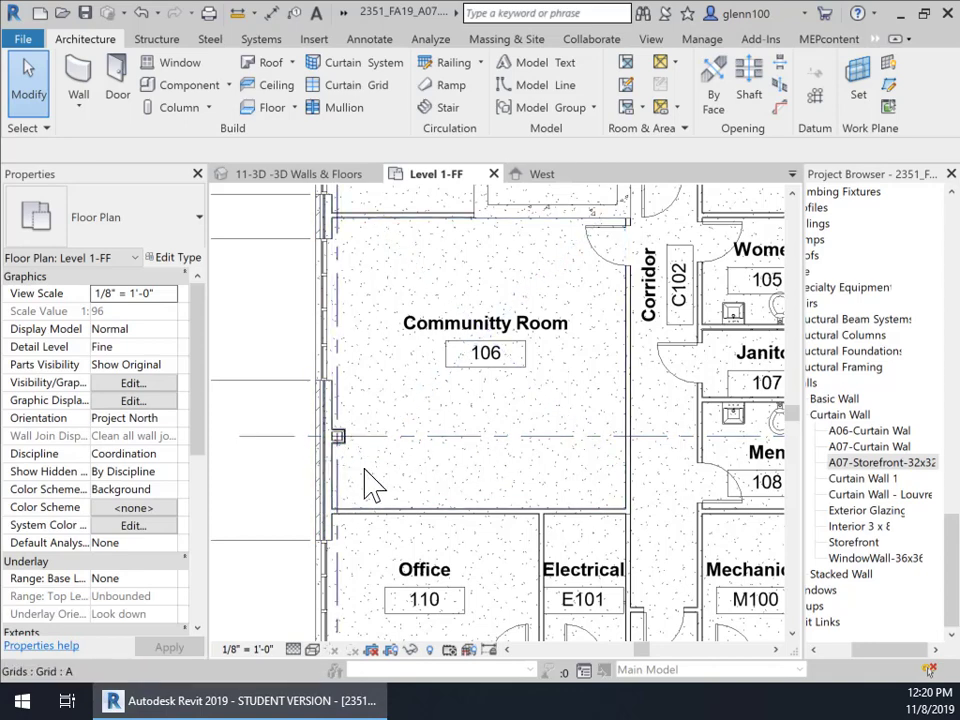
- Examine the Community Room's exterior wall in the Level 1-FF floor plan and the window layout in the West elevation
{"action": "middle_click_drag", "start_coordinate": [450, 460], "coordinate": [452, 459]}
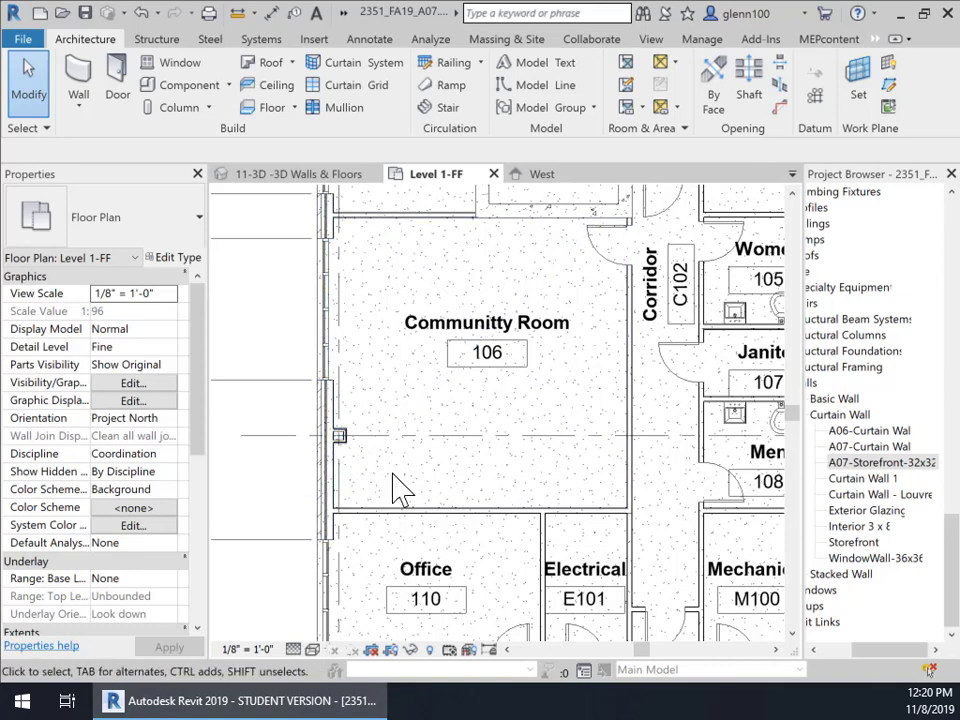
{"action": "left_click", "coordinate": [540, 176]}
{"action": "scroll", "coordinate": [446, 422], "scroll_direction": "down", "scroll_amount": 4}
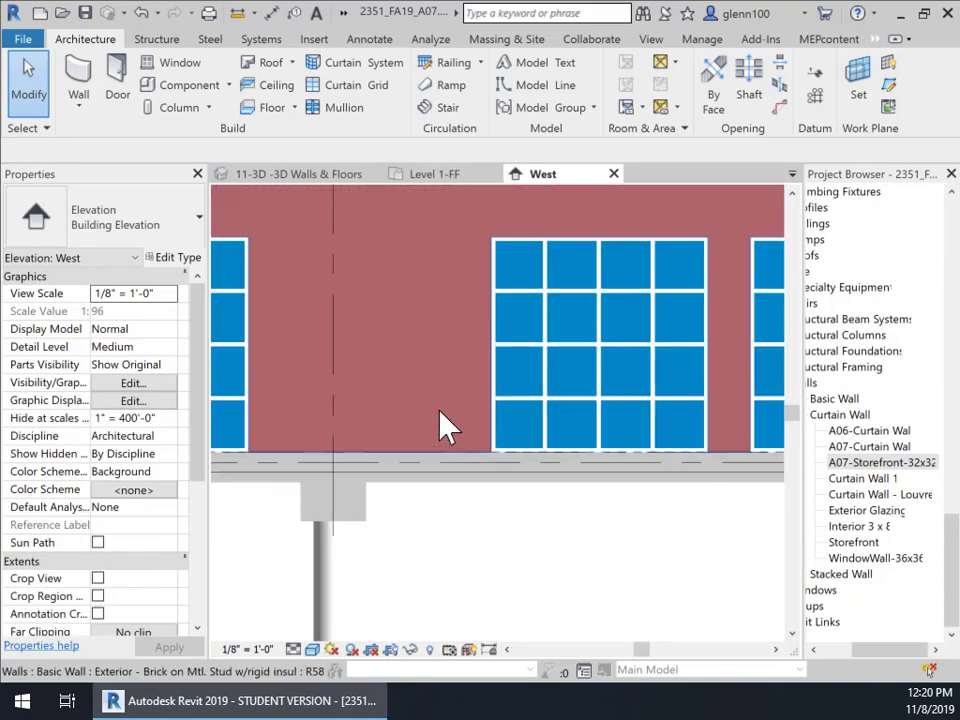
{"action": "middle_click_drag", "start_coordinate": [429, 407], "coordinate": [428, 483]}
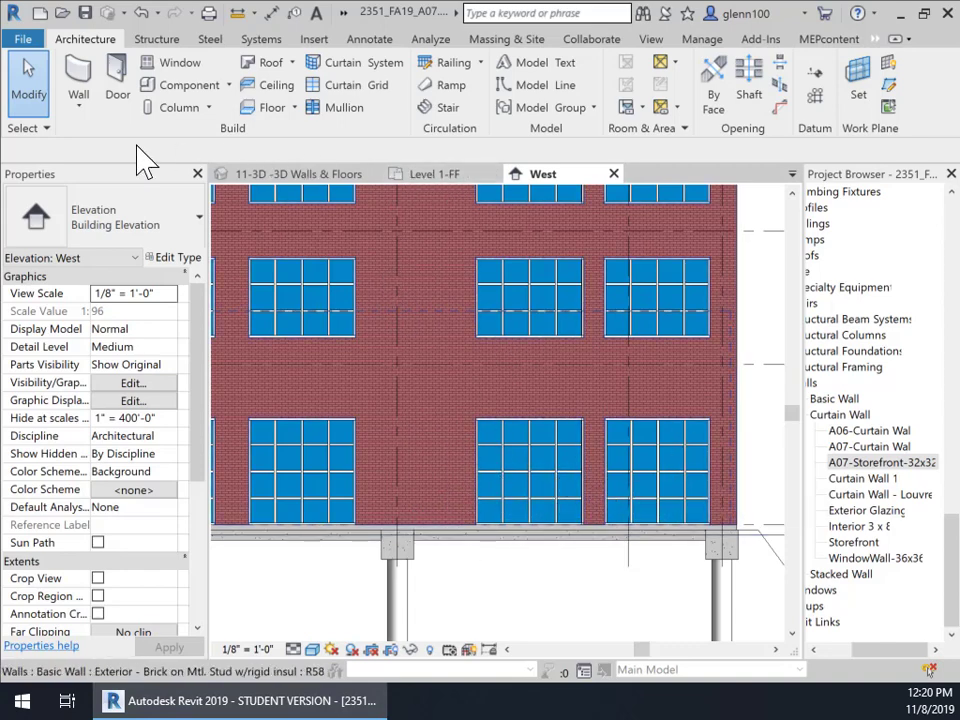
{"action": "left_click", "coordinate": [448, 178]}
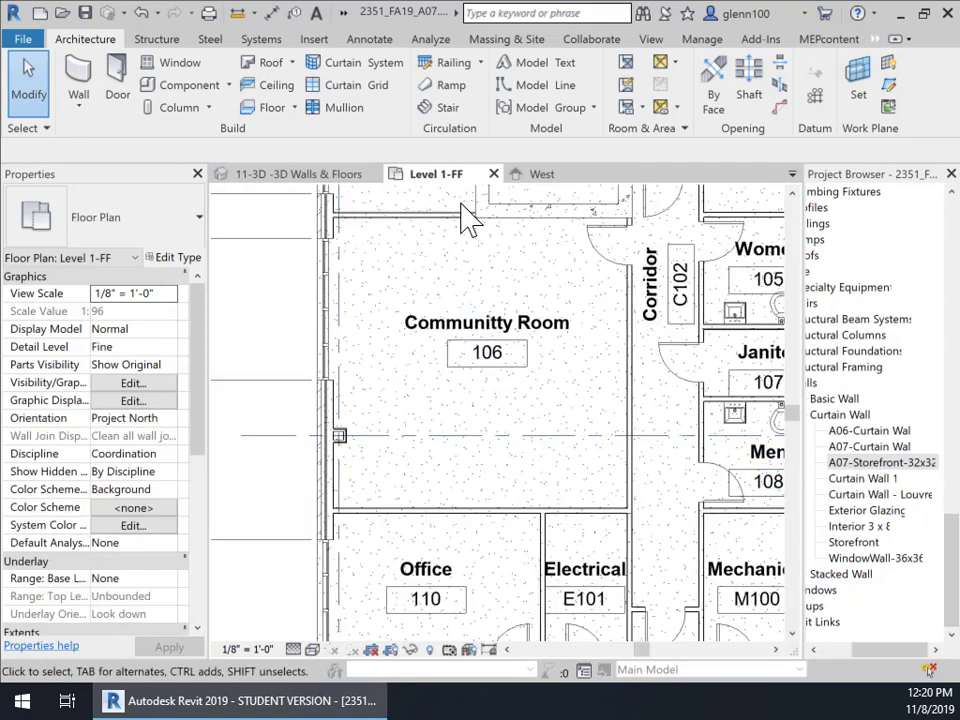
{"action": "left_click", "coordinate": [545, 178]}
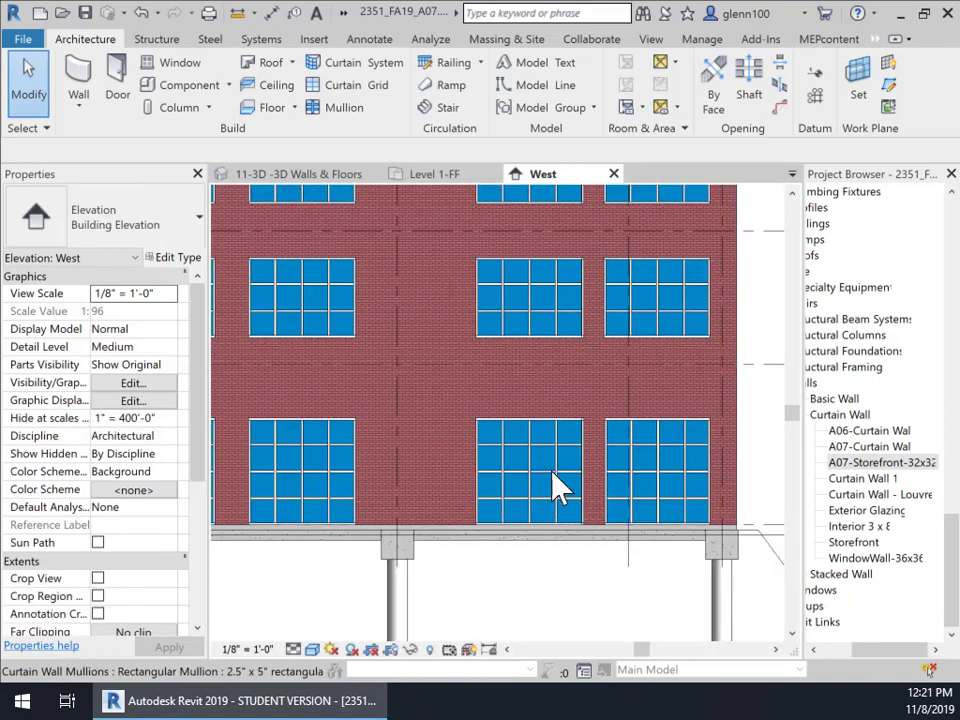
- Duplicate the A07-Storefront-32x32 curtain wall type and rename the copy A07-Storefront-36
{"action": "left_click", "coordinate": [870, 463]}
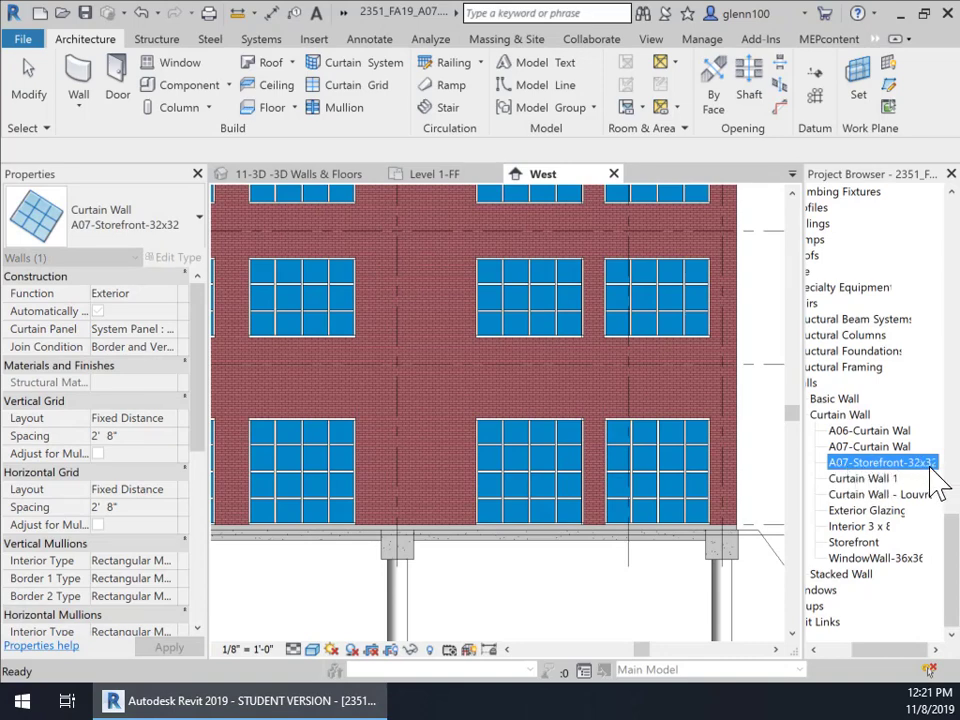
{"action": "right_click", "coordinate": [868, 466]}
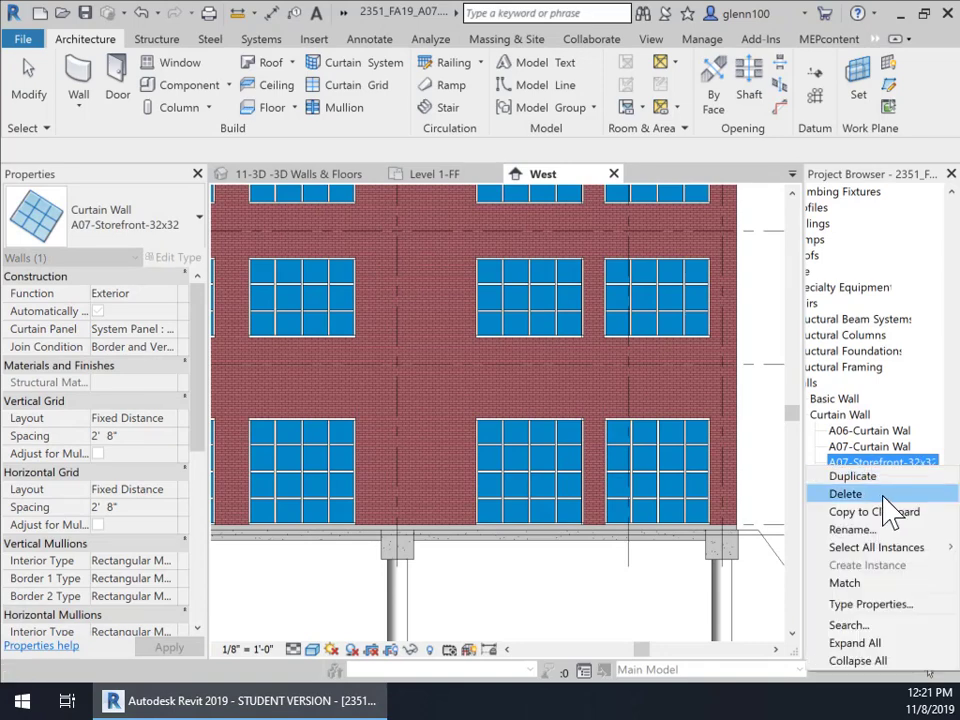
{"action": "left_click", "coordinate": [858, 476]}
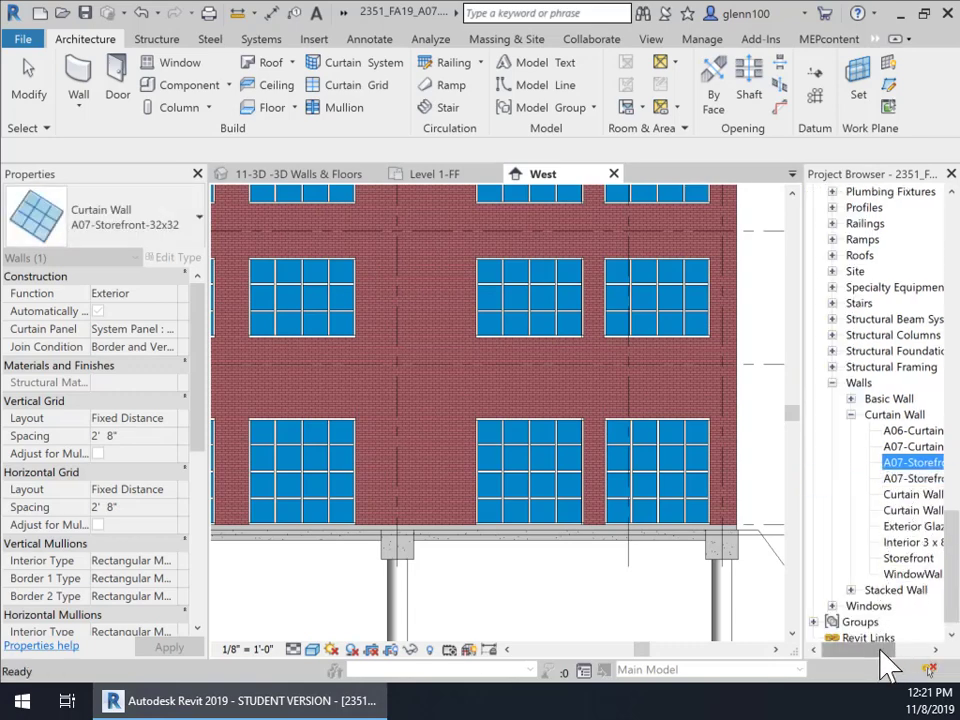
{"action": "left_click_drag", "start_coordinate": [887, 650], "coordinate": [930, 655]}
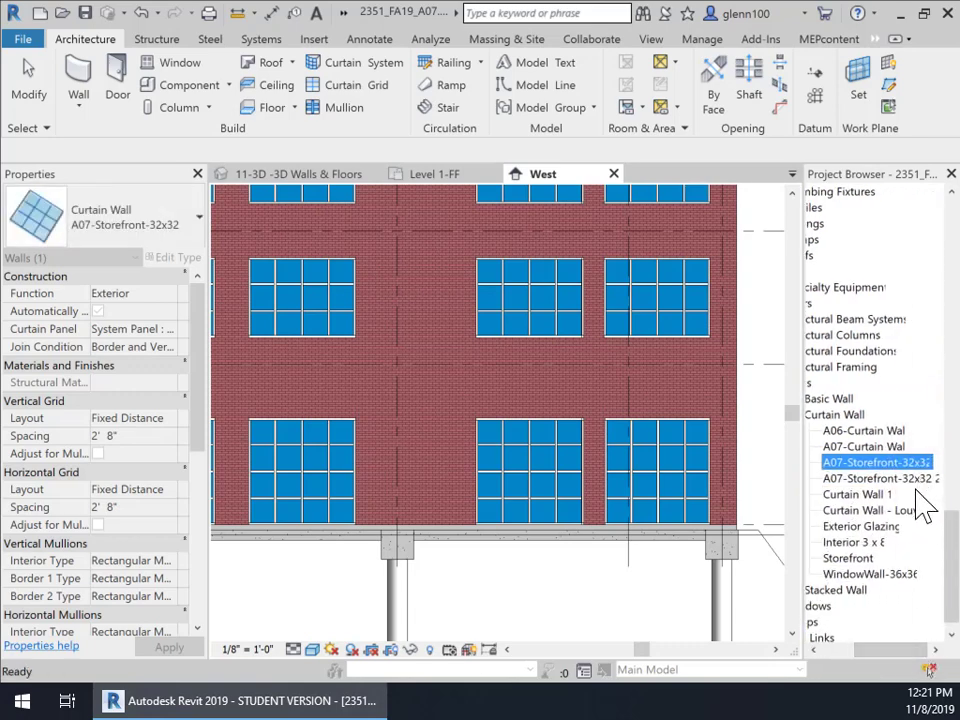
{"action": "left_click", "coordinate": [880, 479]}
{"action": "left_click", "coordinate": [911, 478]}
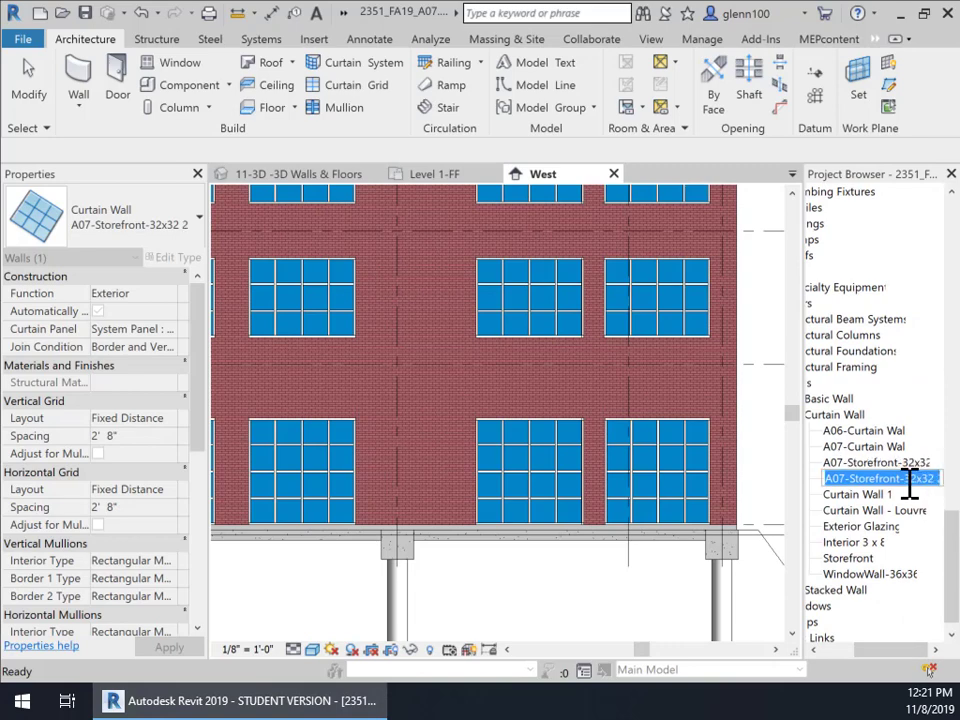
{"action": "left_click_drag", "start_coordinate": [906, 481], "coordinate": [947, 483]}
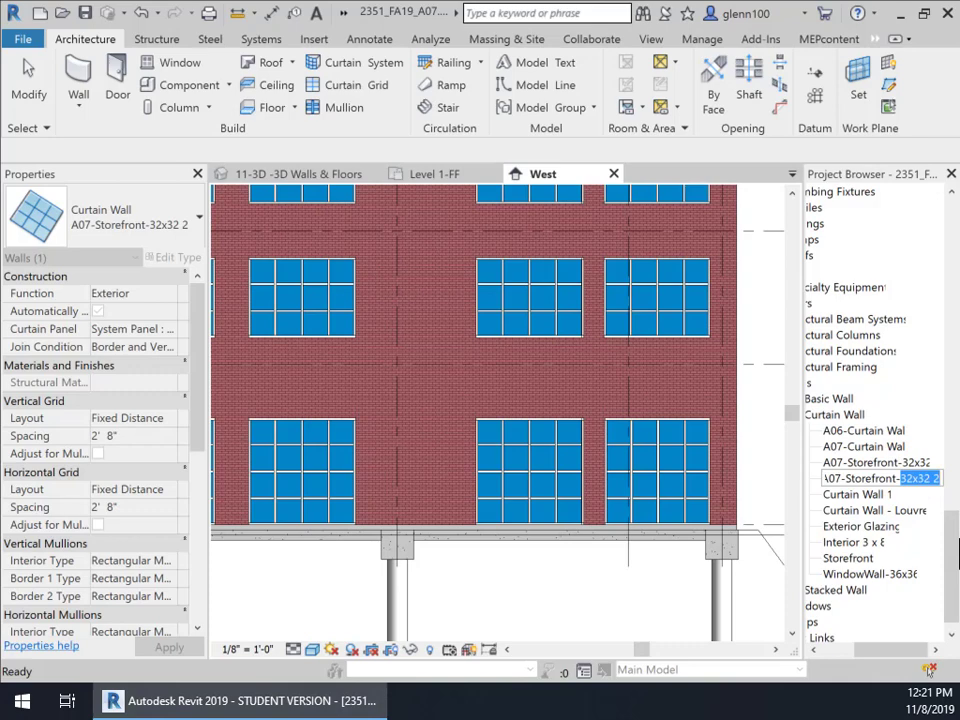
{"action": "type", "text": "3"}
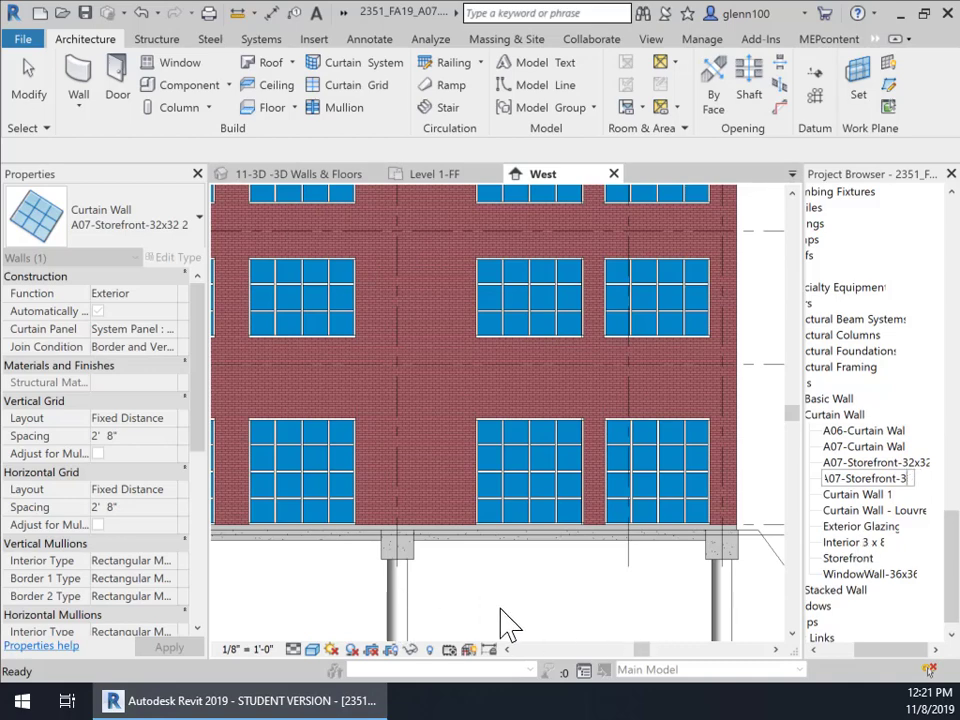
{"action": "type", "text": "6"}
{"action": "key", "text": "Return"}
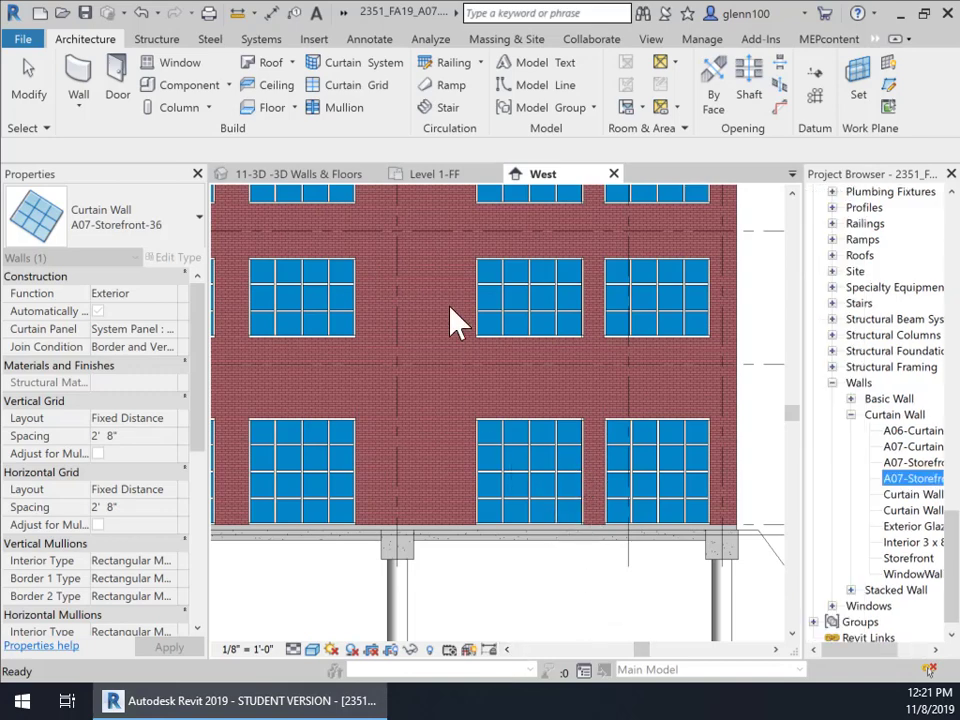
- From the Level 1-FF plan, set the A07-Storefront-36 type's horizontal grid layout to None and vertical grid spacing to 3' 0"
{"action": "left_click", "coordinate": [435, 175]}
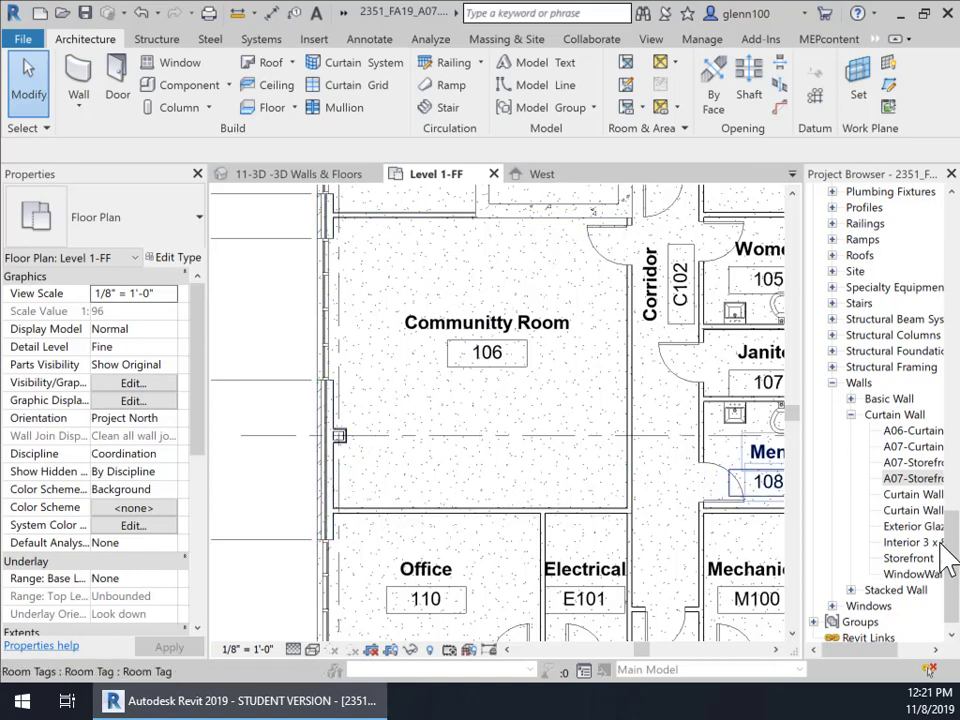
{"action": "left_click", "coordinate": [935, 480]}
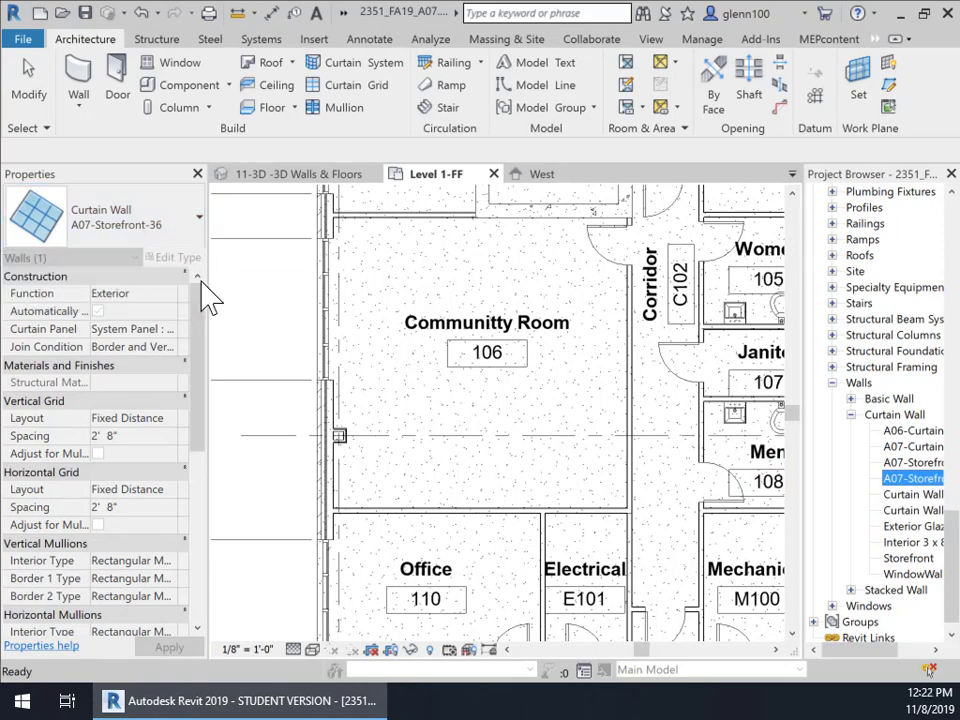
{"action": "right_click", "coordinate": [921, 480]}
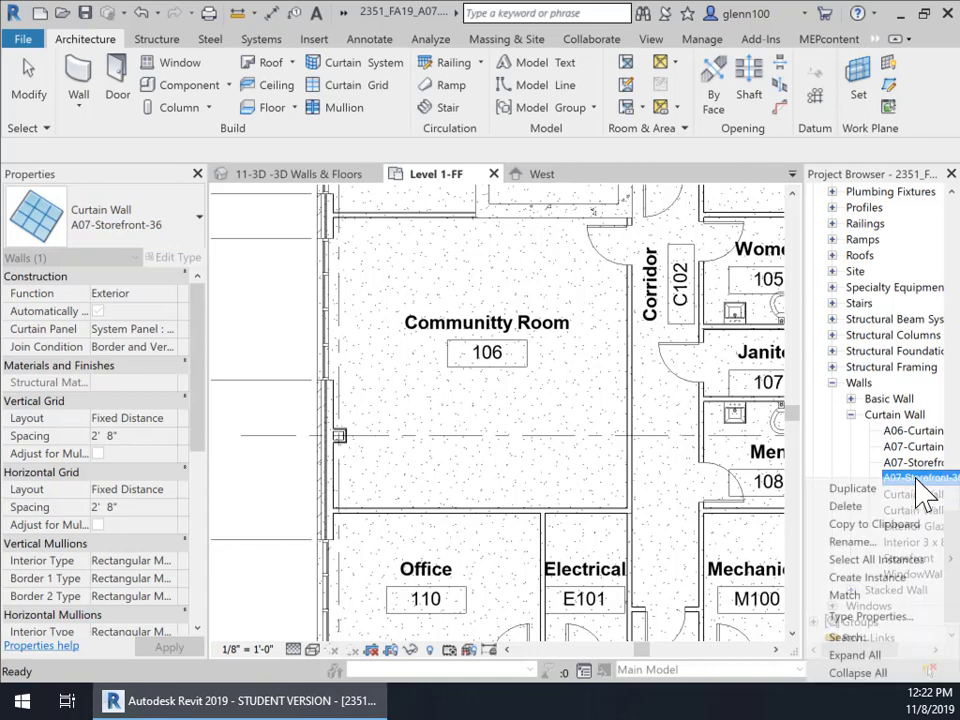
{"action": "left_click", "coordinate": [866, 617]}
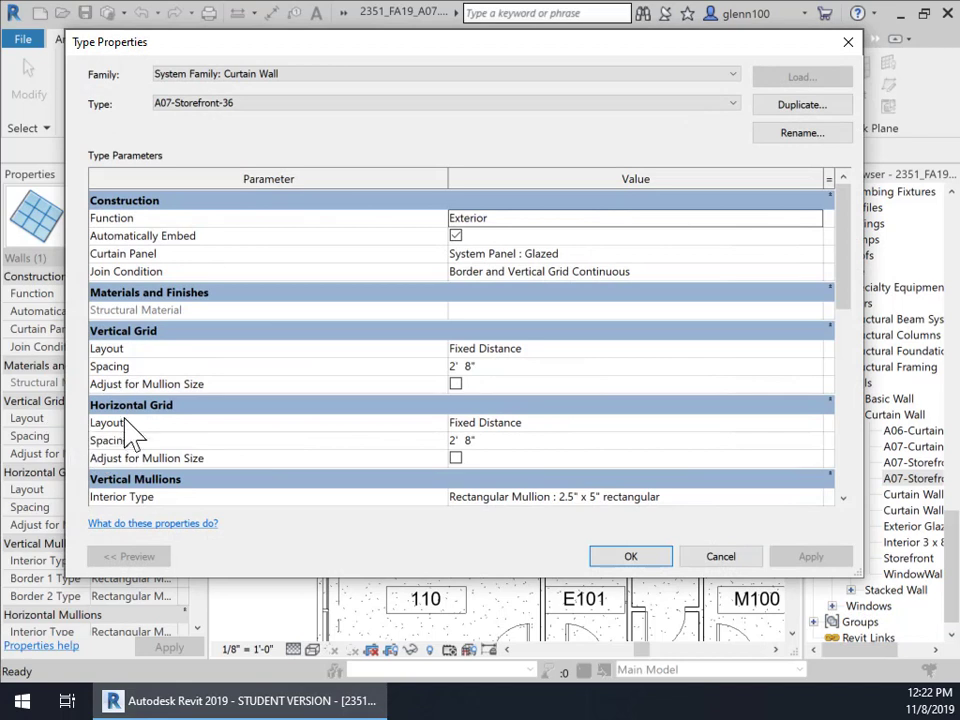
{"action": "left_click", "coordinate": [662, 424]}
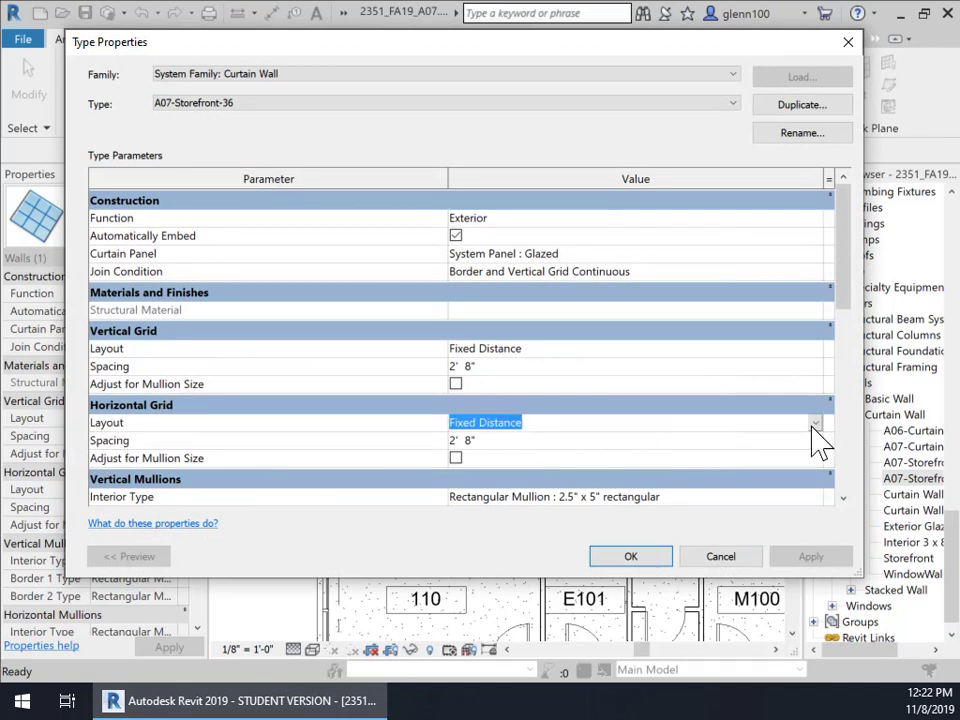
{"action": "left_click", "coordinate": [814, 424]}
{"action": "left_click", "coordinate": [460, 440]}
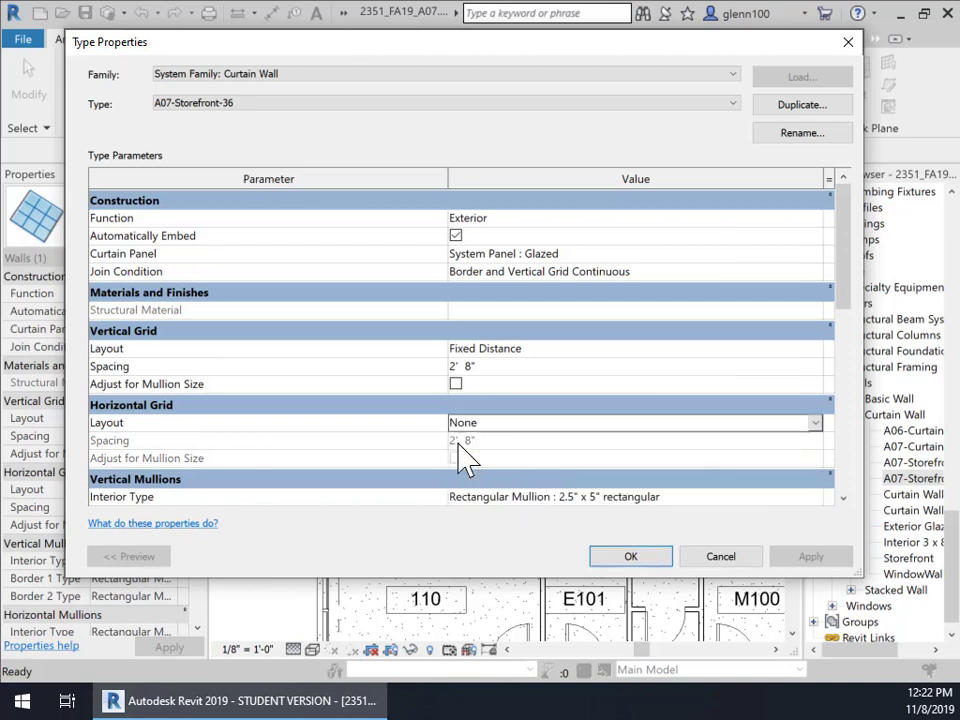
{"action": "left_click", "coordinate": [511, 368]}
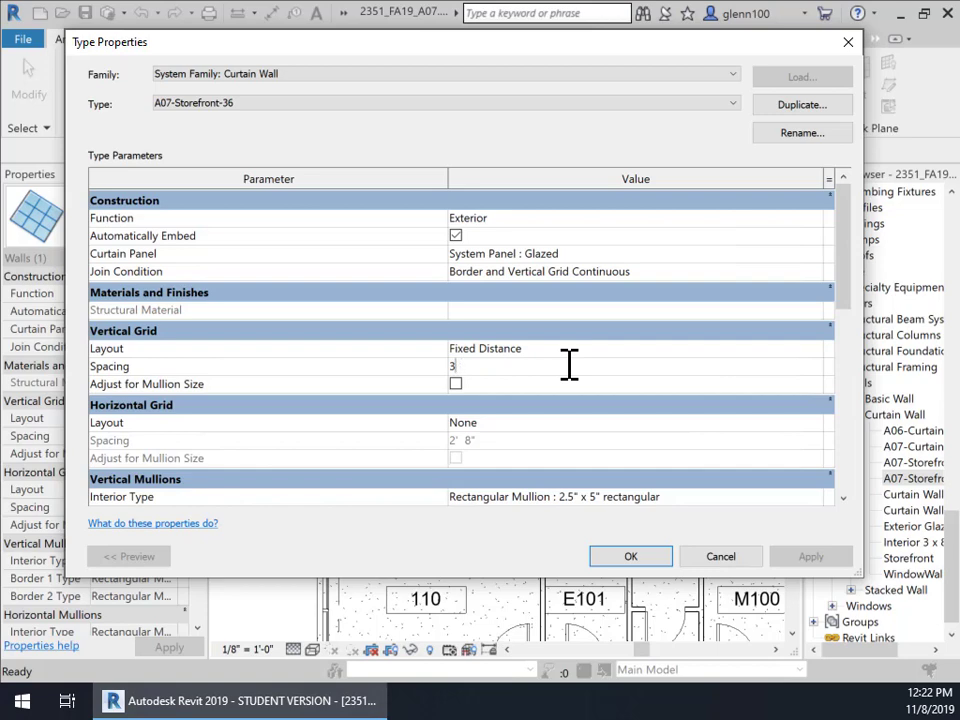
{"action": "key", "text": "Return"}
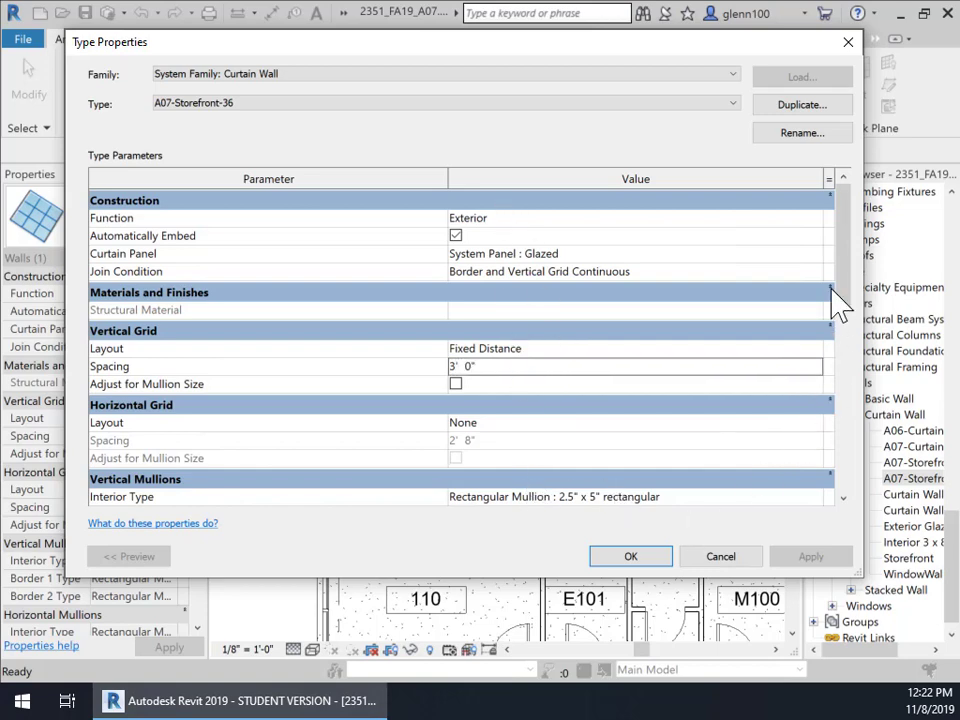
{"action": "left_click_drag", "start_coordinate": [853, 268], "coordinate": [850, 362]}
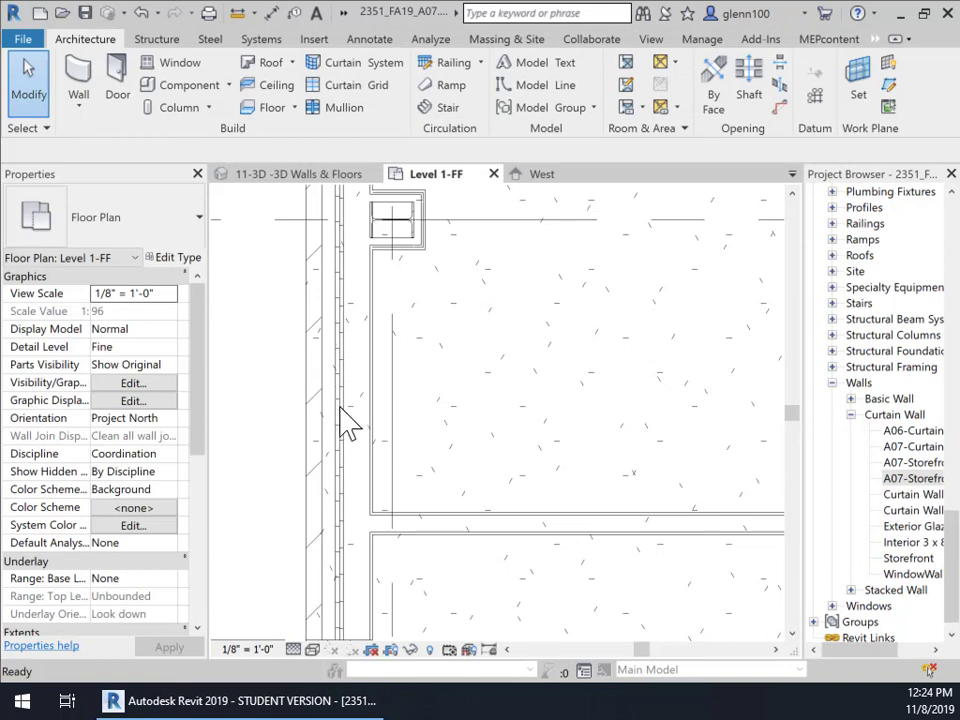
- Draw an architectural wall of type A07-Storefront-36, about 3'-0" long, inside the exterior brick wall between the column and the Office partition
{"action": "left_click", "coordinate": [79, 106]}
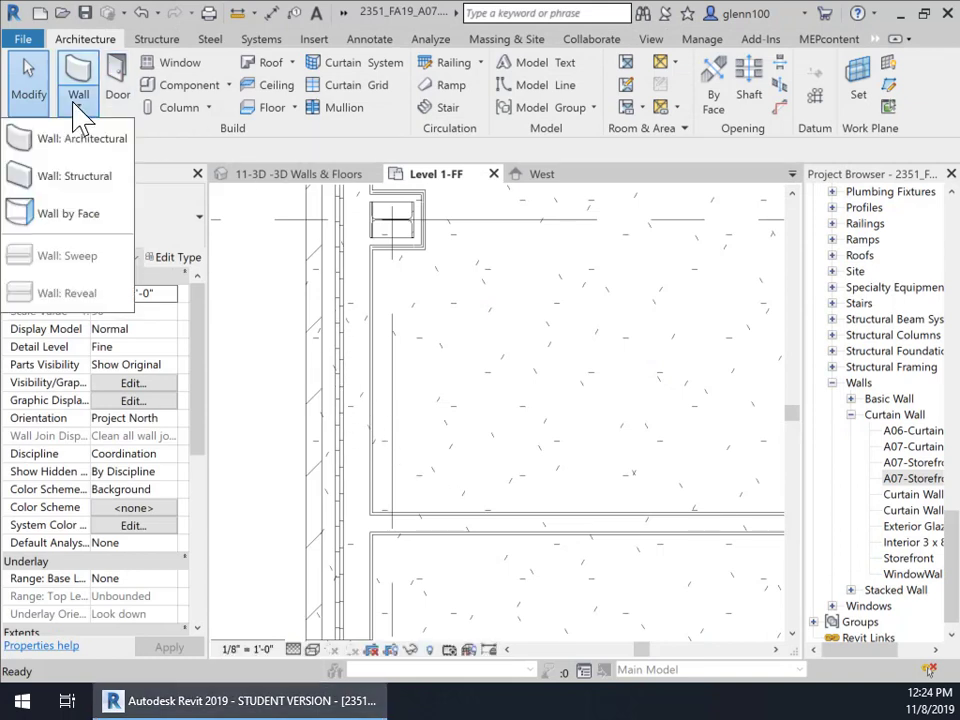
{"action": "left_click", "coordinate": [72, 145]}
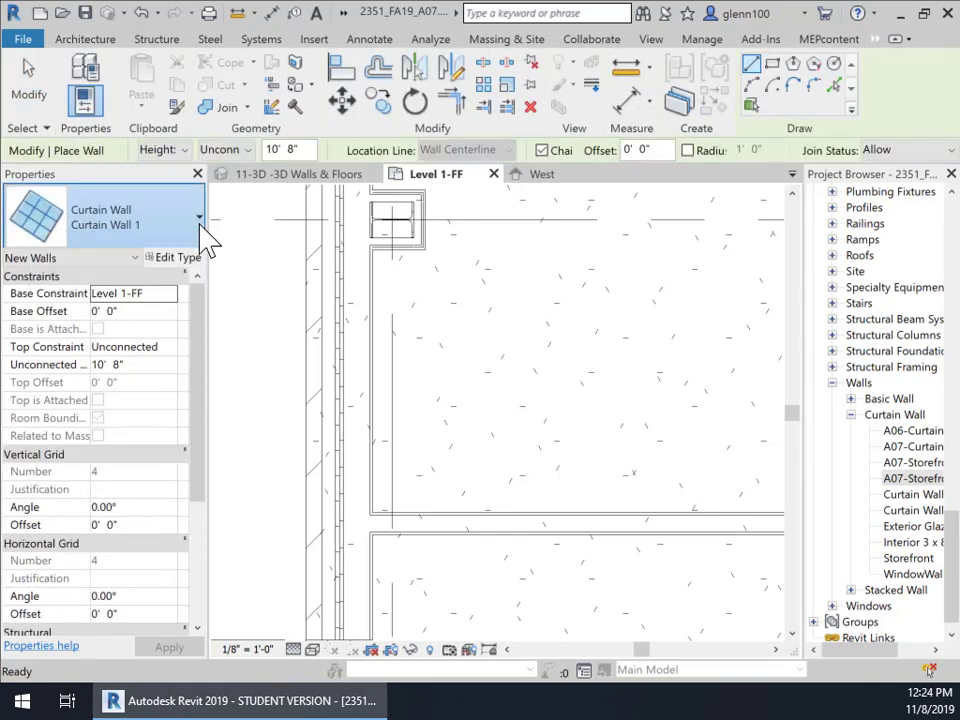
{"action": "left_click", "coordinate": [199, 234]}
{"action": "scroll", "coordinate": [197, 461], "scroll_direction": "down", "scroll_amount": 3}
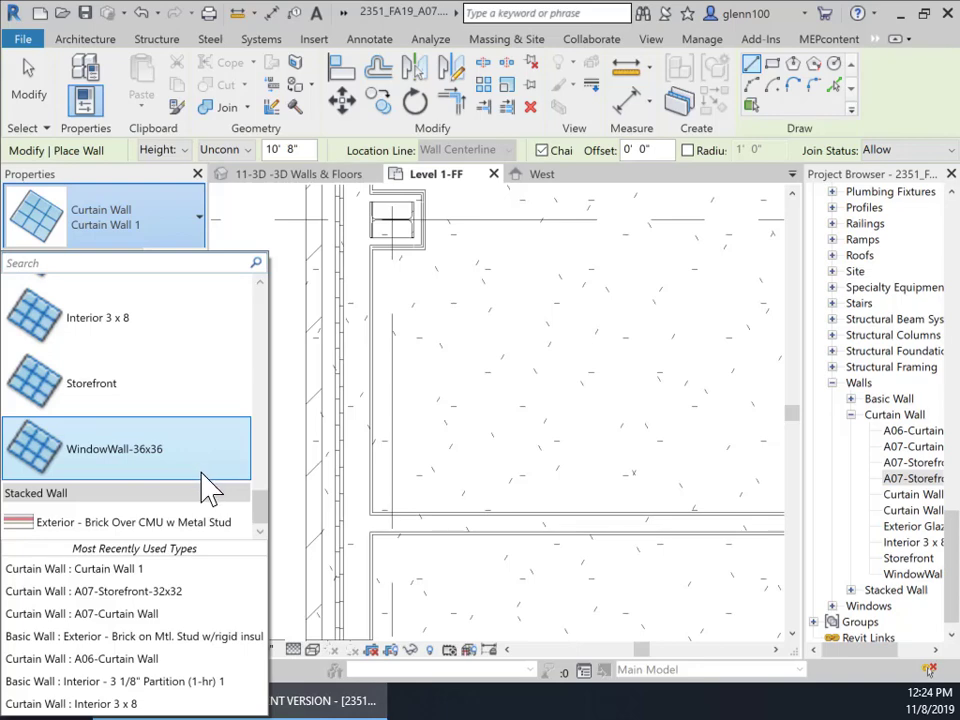
{"action": "scroll", "coordinate": [207, 488], "scroll_direction": "up", "scroll_amount": 5}
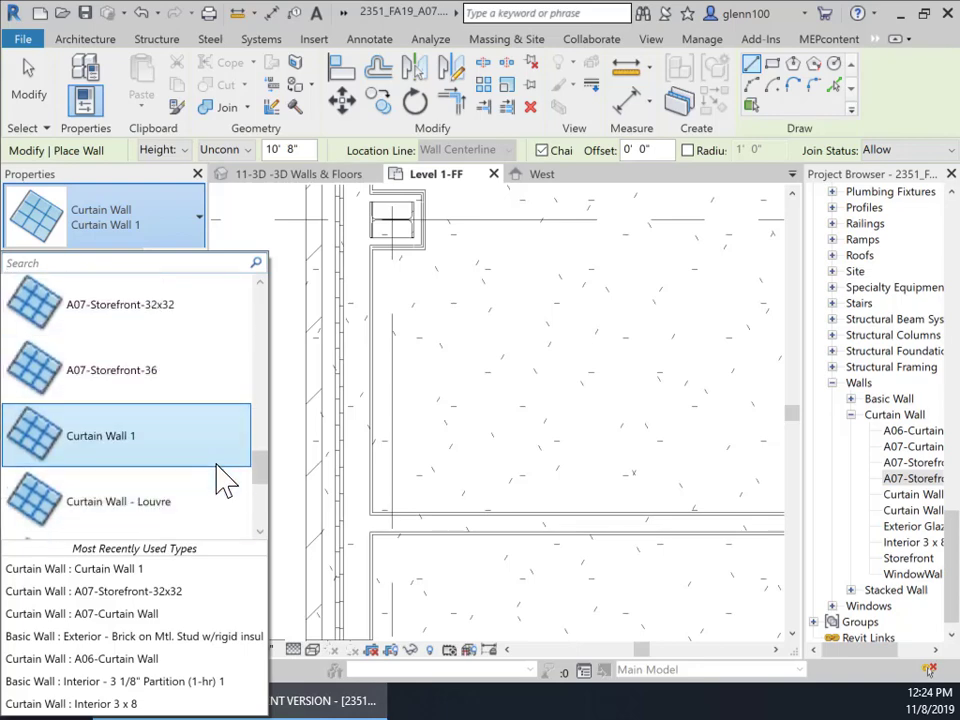
{"action": "scroll", "coordinate": [225, 482], "scroll_direction": "up", "scroll_amount": 1}
{"action": "left_click", "coordinate": [133, 439]}
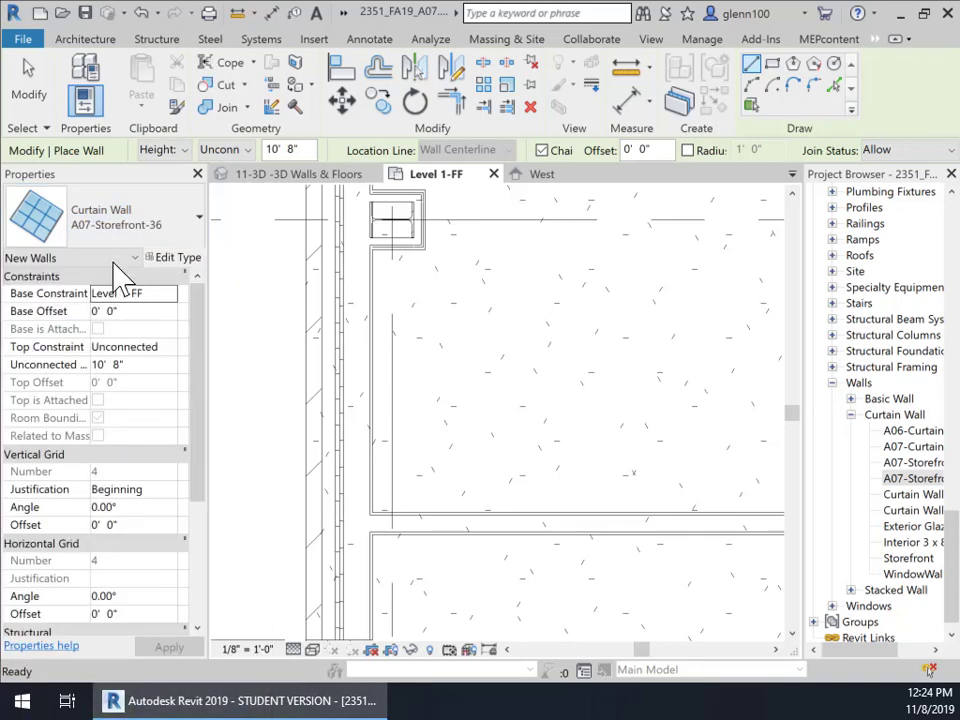
{"action": "left_click", "coordinate": [339, 470]}
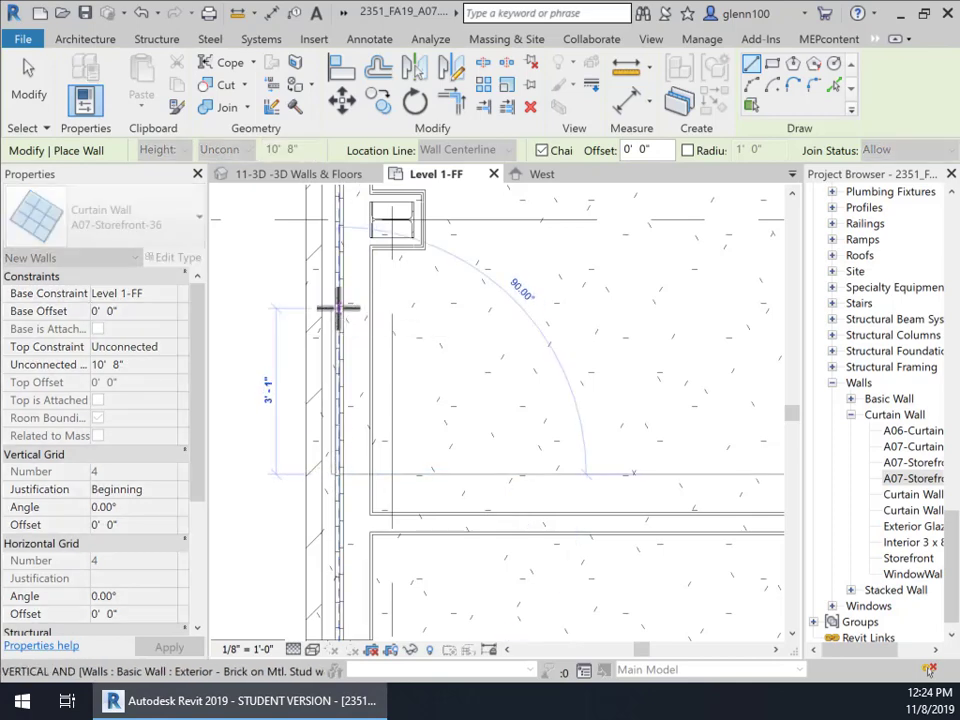
{"action": "left_click", "coordinate": [339, 312]}
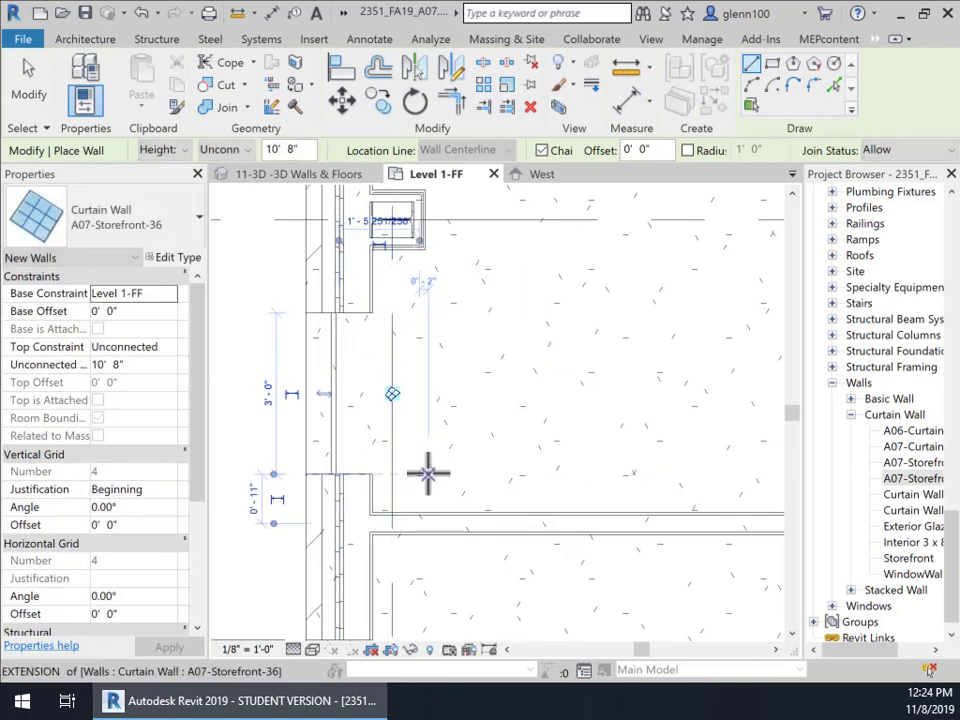
{"action": "scroll", "coordinate": [428, 471], "scroll_direction": "down", "scroll_amount": 2}
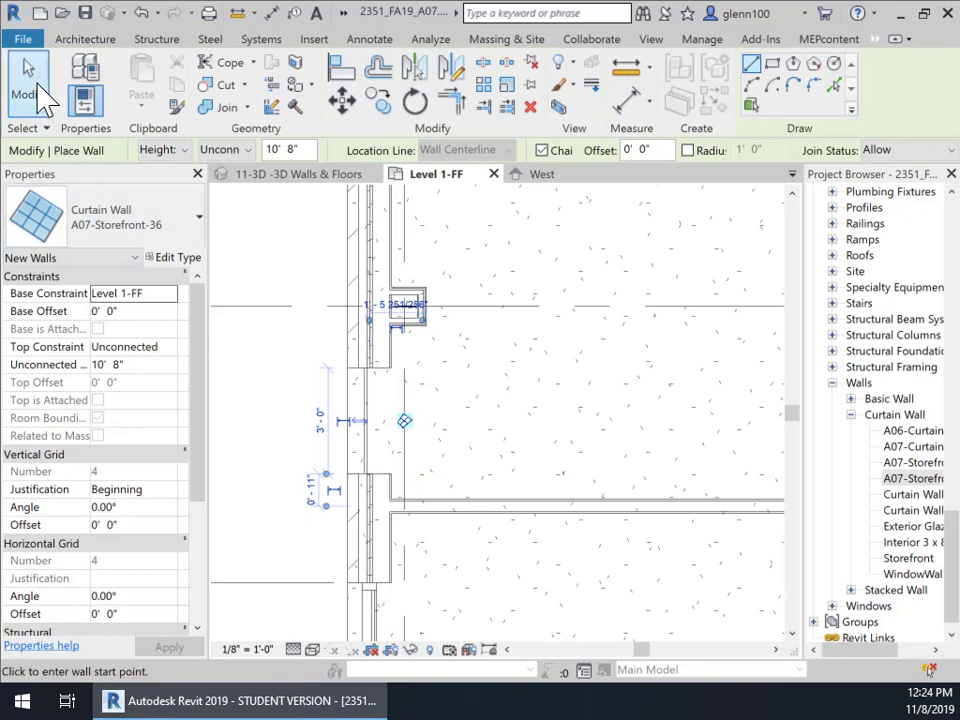
{"action": "left_click", "coordinate": [32, 92]}
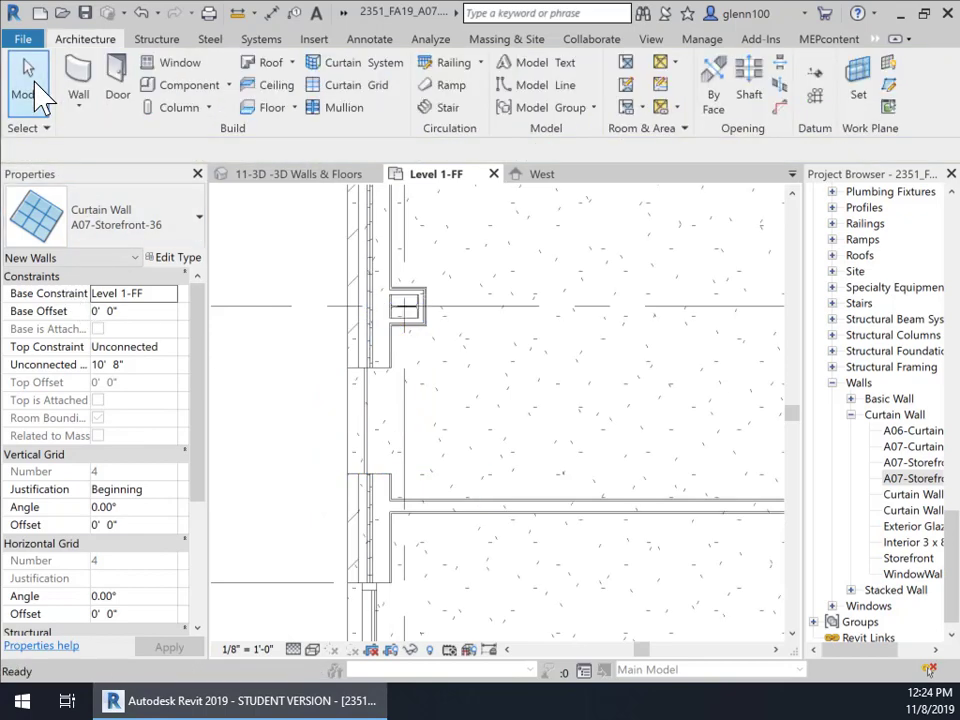
- Recheck the embedded A07-Storefront-36 wall's type properties, keeping the horizontal grid layout at None and reviewing its vertical and horizontal mullion types
{"action": "left_click", "coordinate": [371, 425]}
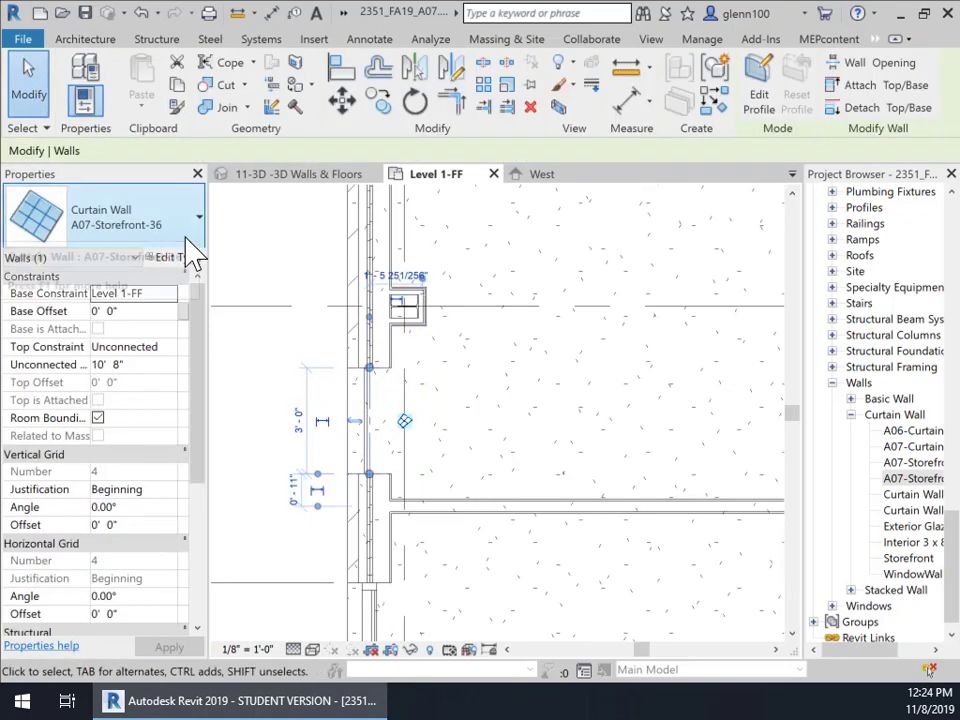
{"action": "left_click", "coordinate": [186, 258]}
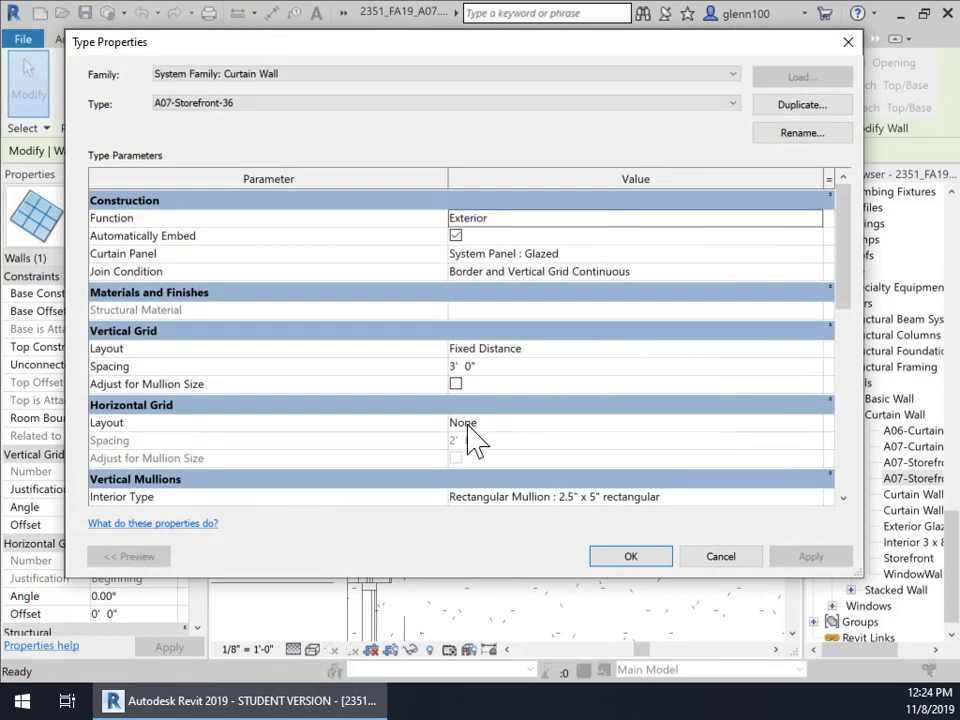
{"action": "left_click", "coordinate": [467, 424]}
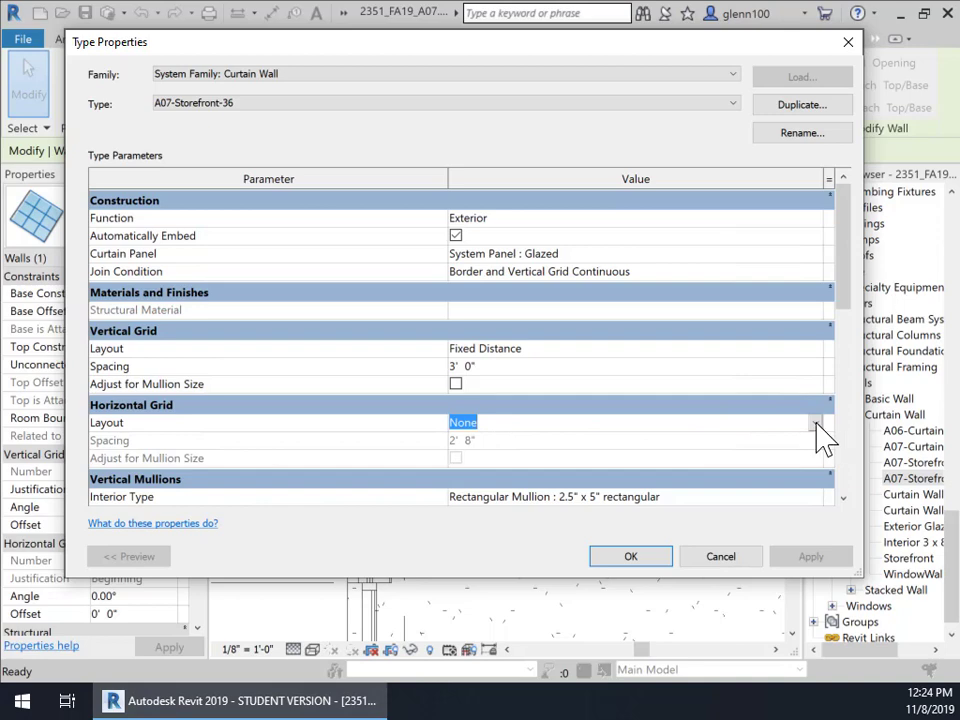
{"action": "left_click", "coordinate": [815, 423]}
{"action": "left_click", "coordinate": [760, 453]}
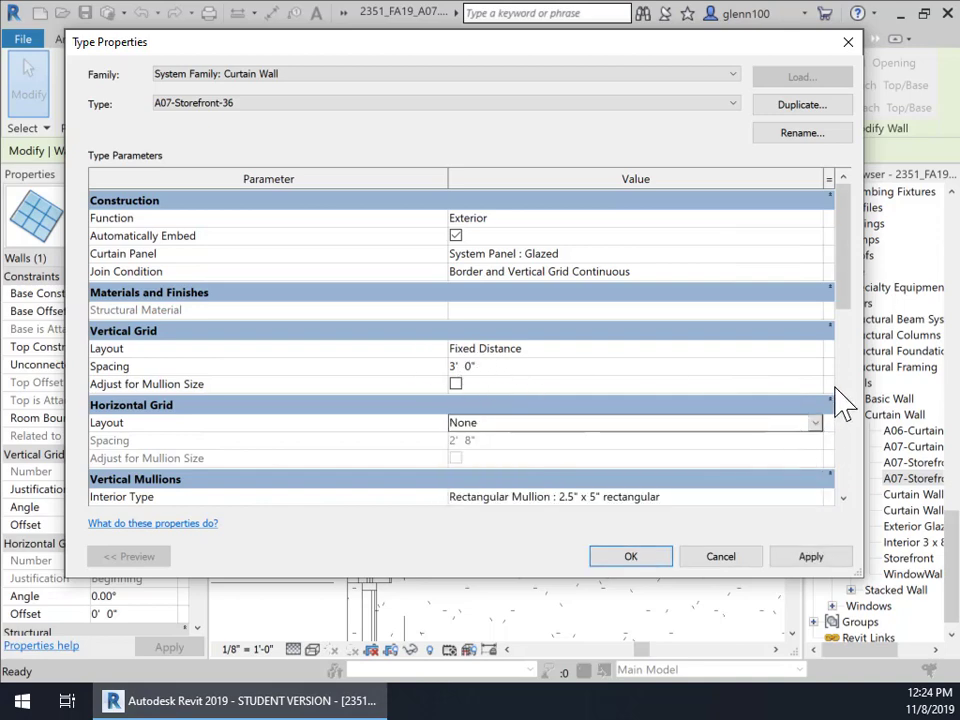
{"action": "left_click_drag", "start_coordinate": [845, 305], "coordinate": [846, 410]}
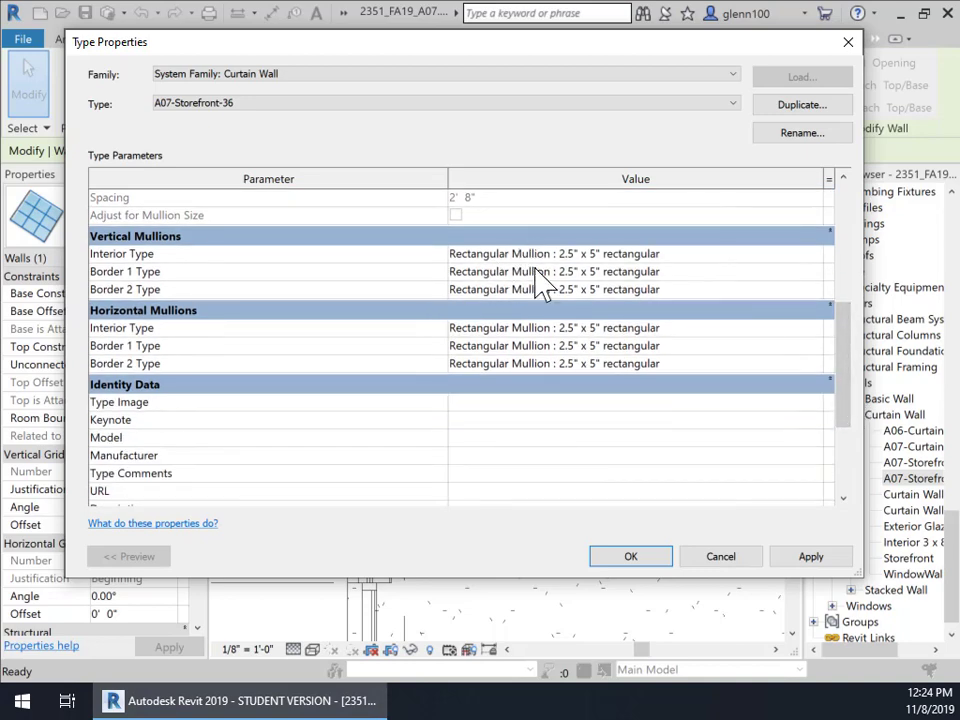
{"action": "left_click", "coordinate": [812, 560]}
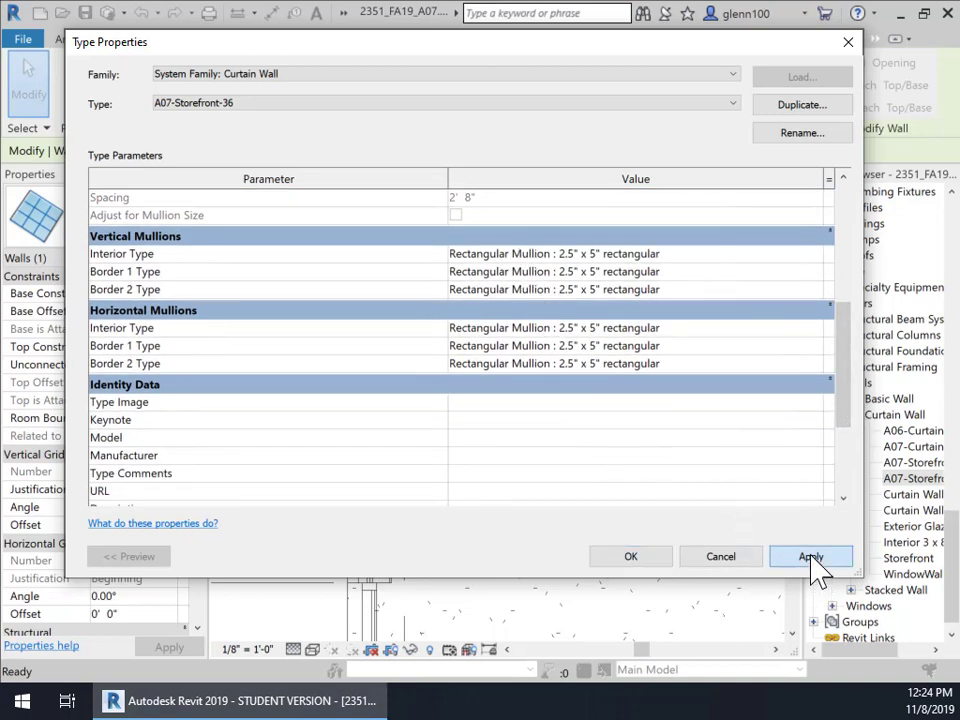
{"action": "left_click", "coordinate": [640, 560]}
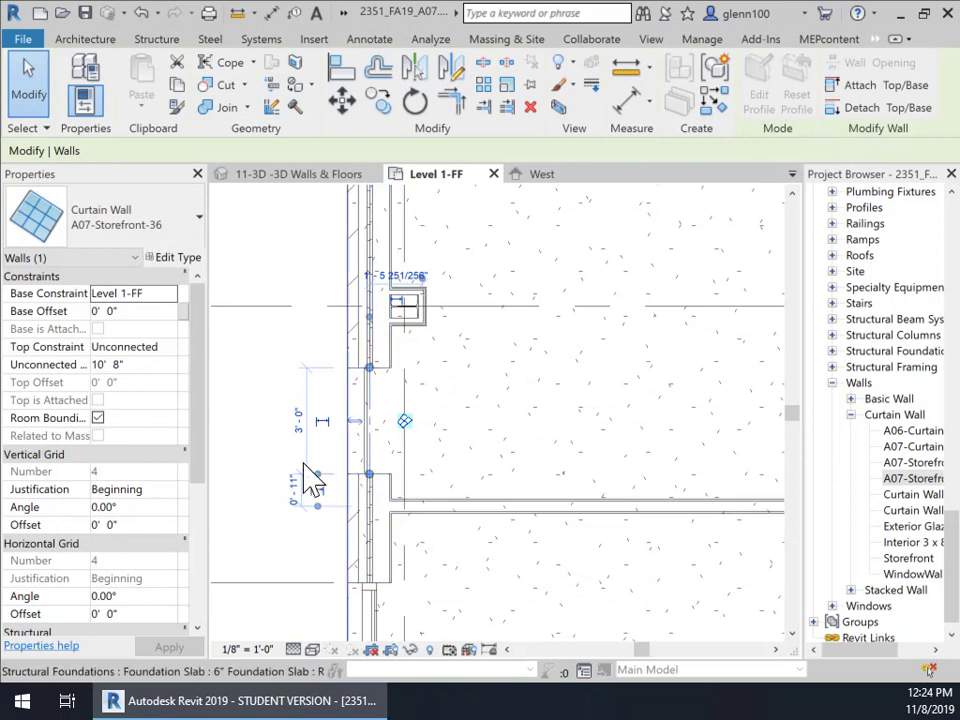
- Shorten the embedded storefront segment to 2'-6" from its end near the Office partition, and inspect it in the West elevation
{"action": "left_click_drag", "start_coordinate": [367, 466], "coordinate": [367, 456]}
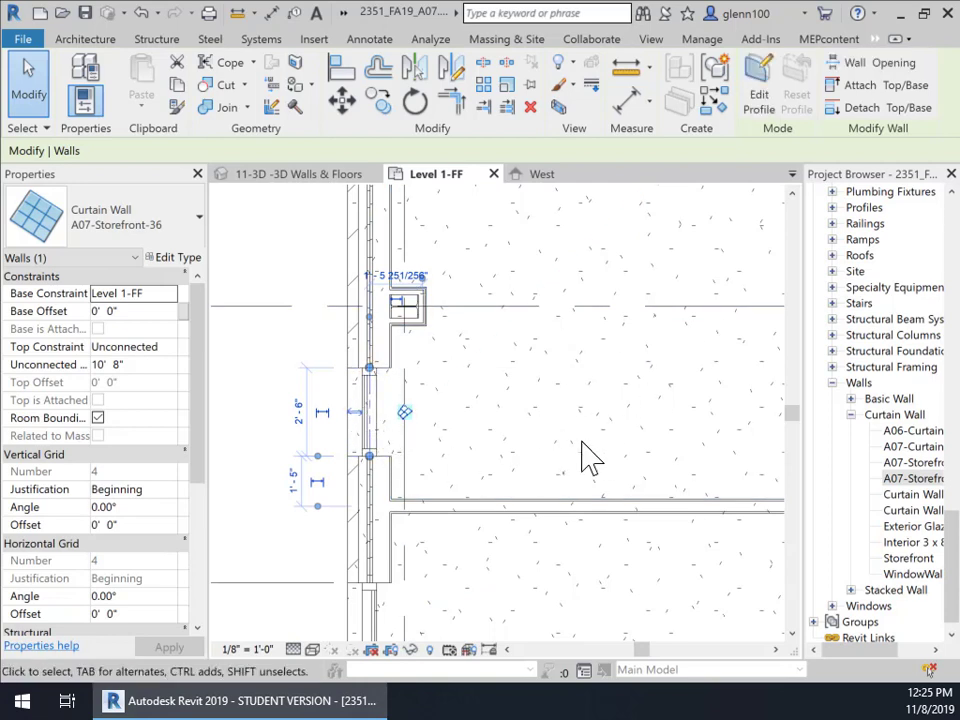
{"action": "left_click", "coordinate": [534, 178]}
{"action": "scroll", "coordinate": [436, 496], "scroll_direction": "up", "scroll_amount": 3}
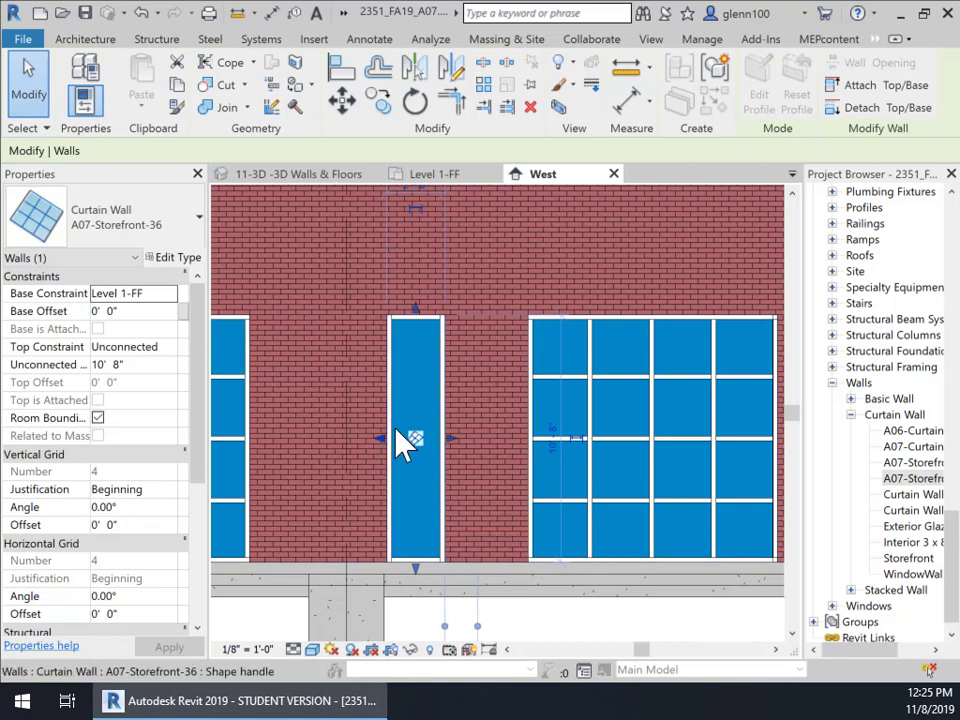
{"action": "scroll", "coordinate": [407, 439], "scroll_direction": "up", "scroll_amount": 3}
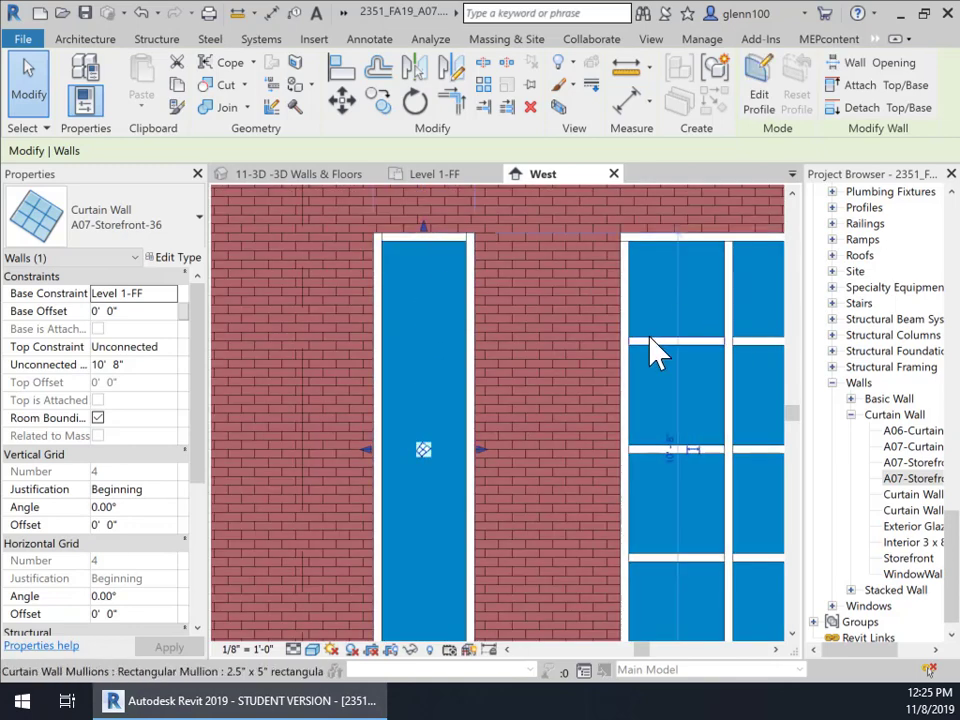
- Add a horizontal curtain grid line across the narrow storefront, 2'-8" below its top and 8'-0" above its base
{"action": "left_click", "coordinate": [86, 40]}
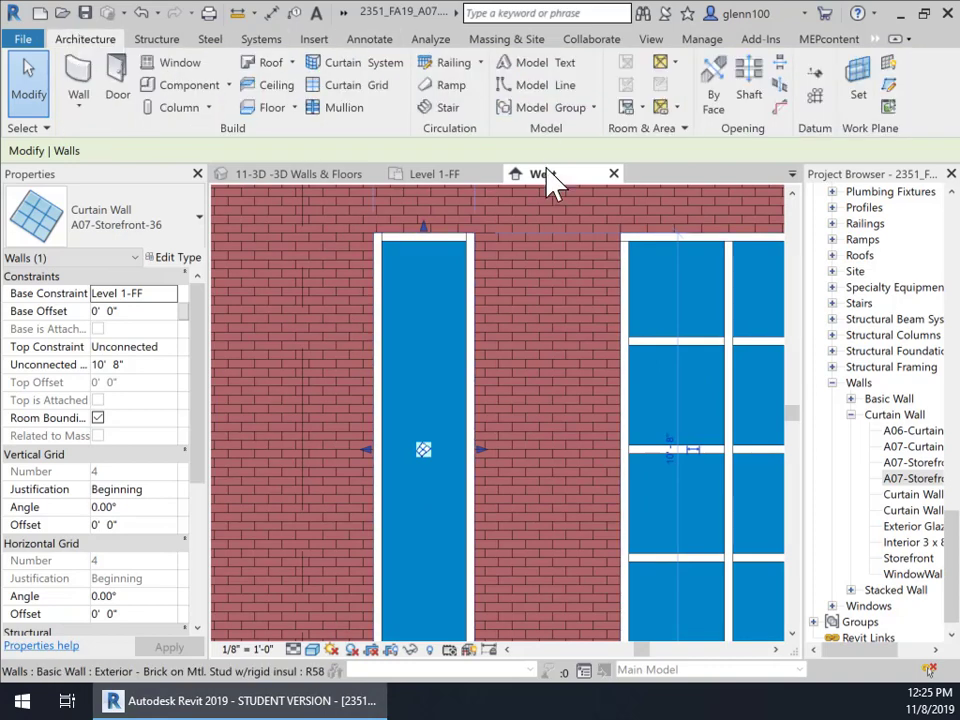
{"action": "left_click", "coordinate": [372, 86]}
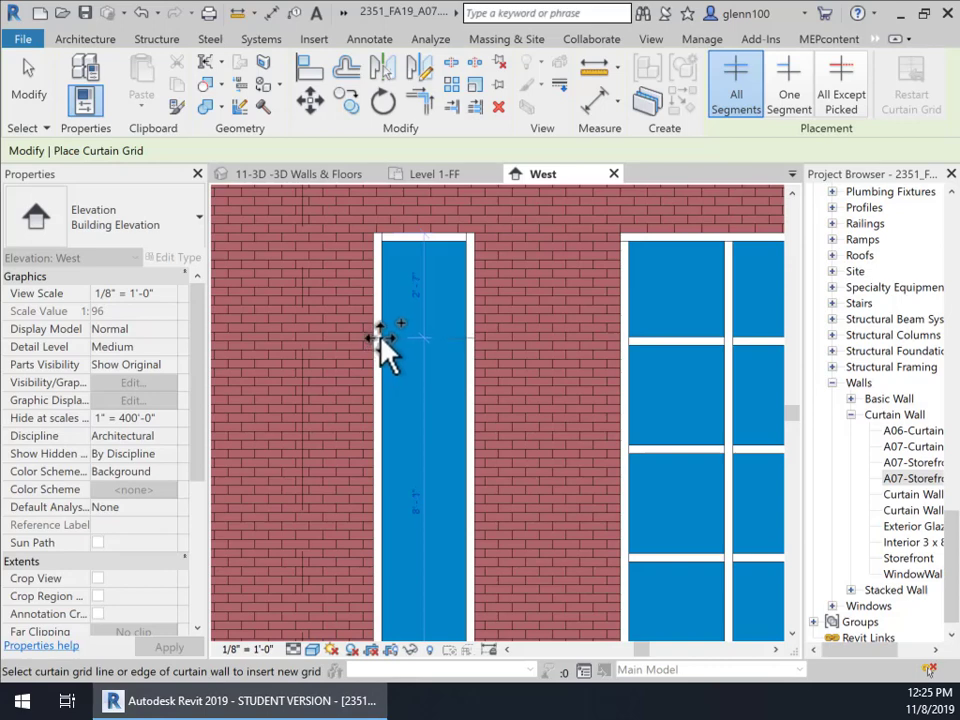
{"action": "scroll", "coordinate": [383, 340], "scroll_direction": "up", "scroll_amount": 1}
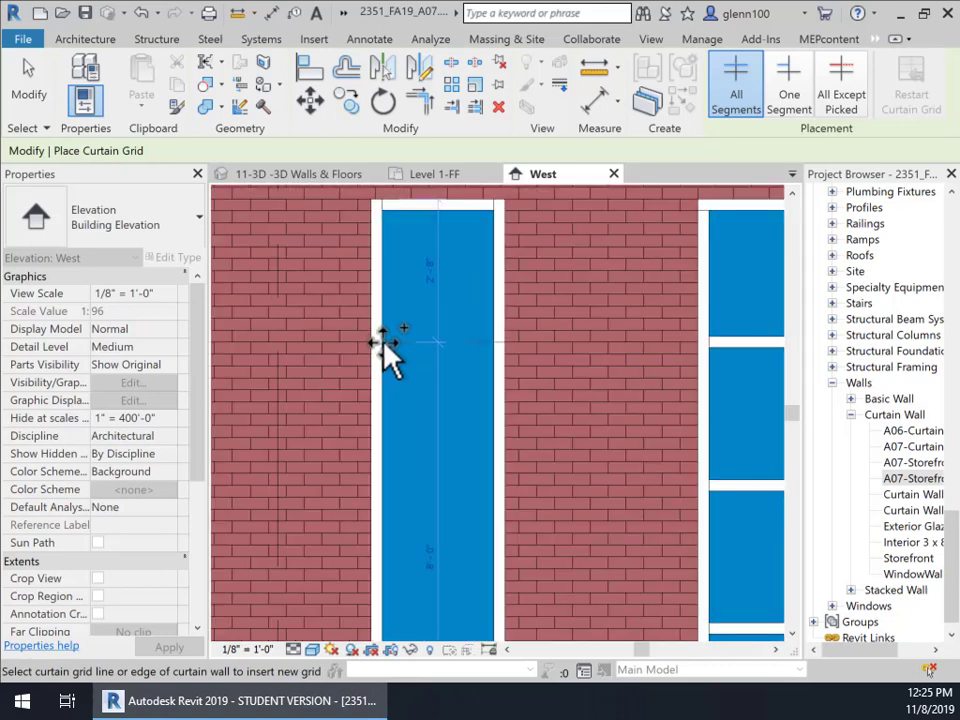
{"action": "left_click", "coordinate": [384, 342]}
{"action": "scroll", "coordinate": [595, 446], "scroll_direction": "down", "scroll_amount": 2}
{"action": "scroll", "coordinate": [575, 445], "scroll_direction": "down", "scroll_amount": 2}
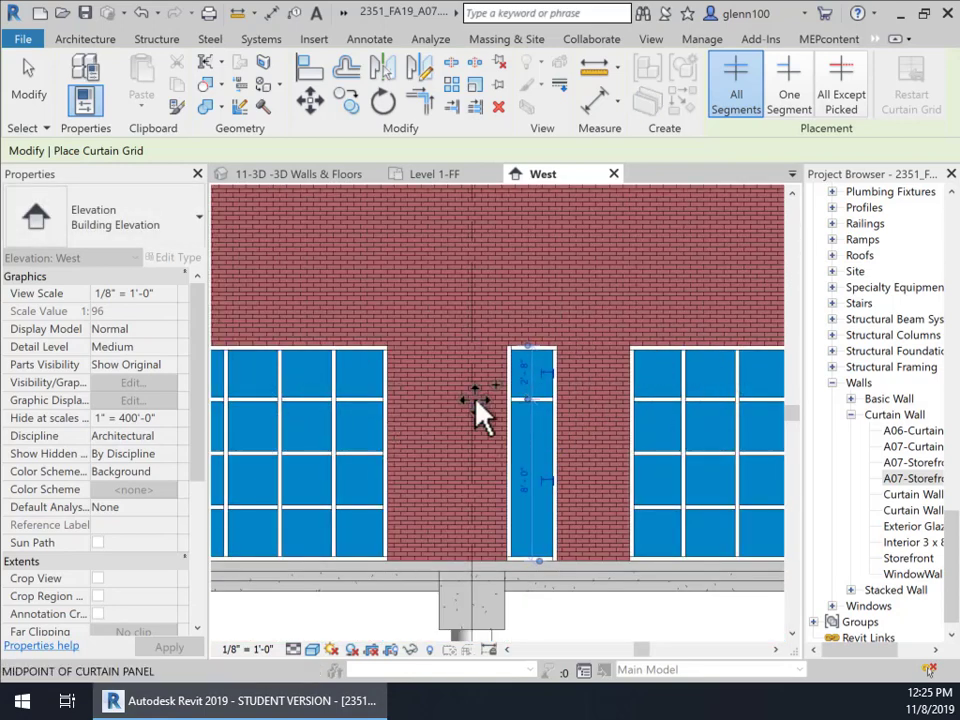
{"action": "left_click", "coordinate": [38, 100]}
{"action": "left_click", "coordinate": [560, 490]}
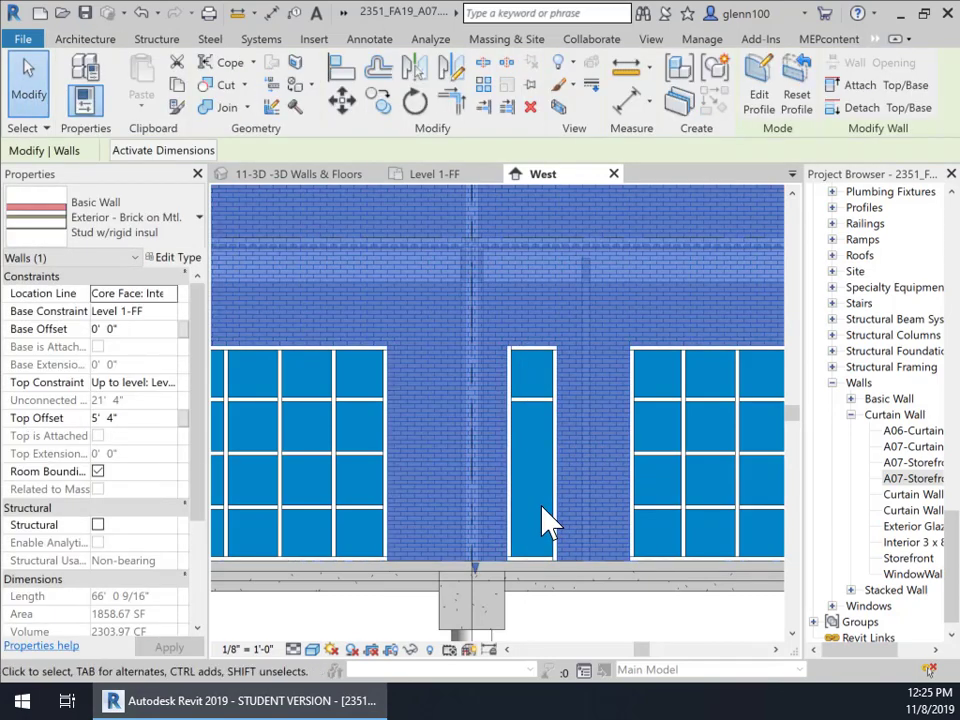
{"action": "key", "text": "Escape"}
{"action": "left_click", "coordinate": [563, 521]}
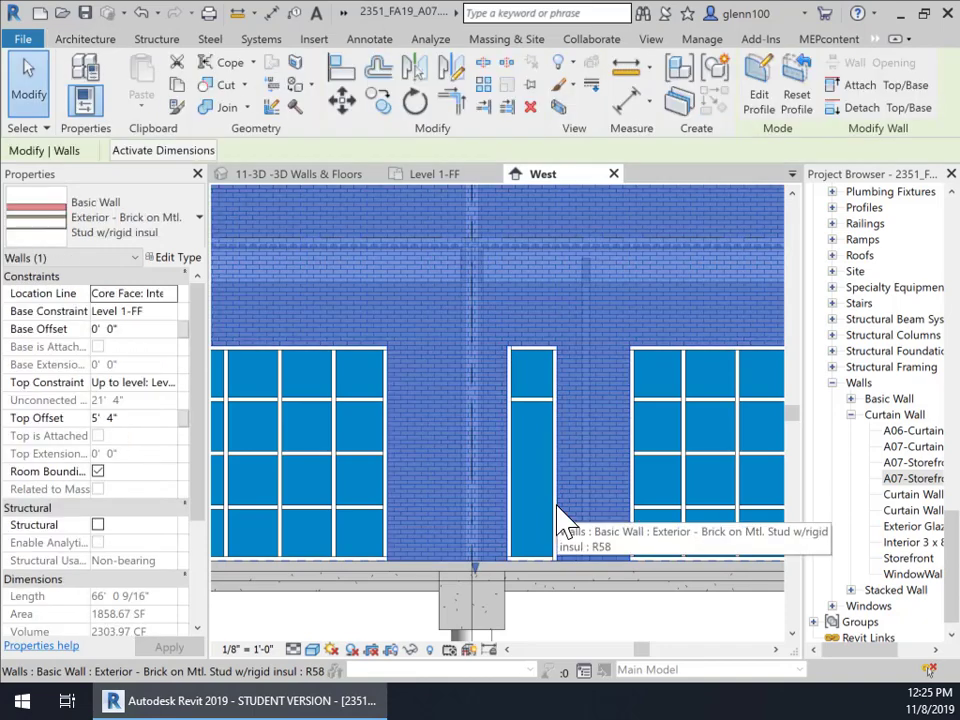
{"action": "key", "text": "Escape"}
- Unpin and delete the bottom mullion of the narrow storefront in the West elevation
{"action": "middle_click_drag", "start_coordinate": [536, 450], "coordinate": [509, 397]}
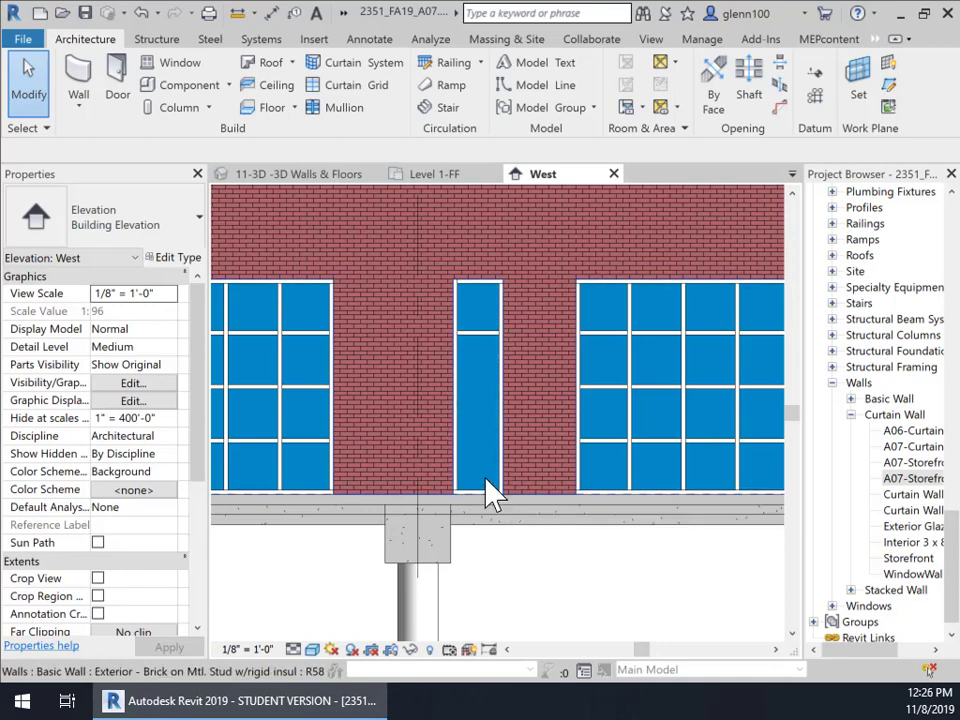
{"action": "scroll", "coordinate": [491, 493], "scroll_direction": "up", "scroll_amount": 3}
{"action": "middle_click_drag", "start_coordinate": [519, 435], "coordinate": [475, 466]}
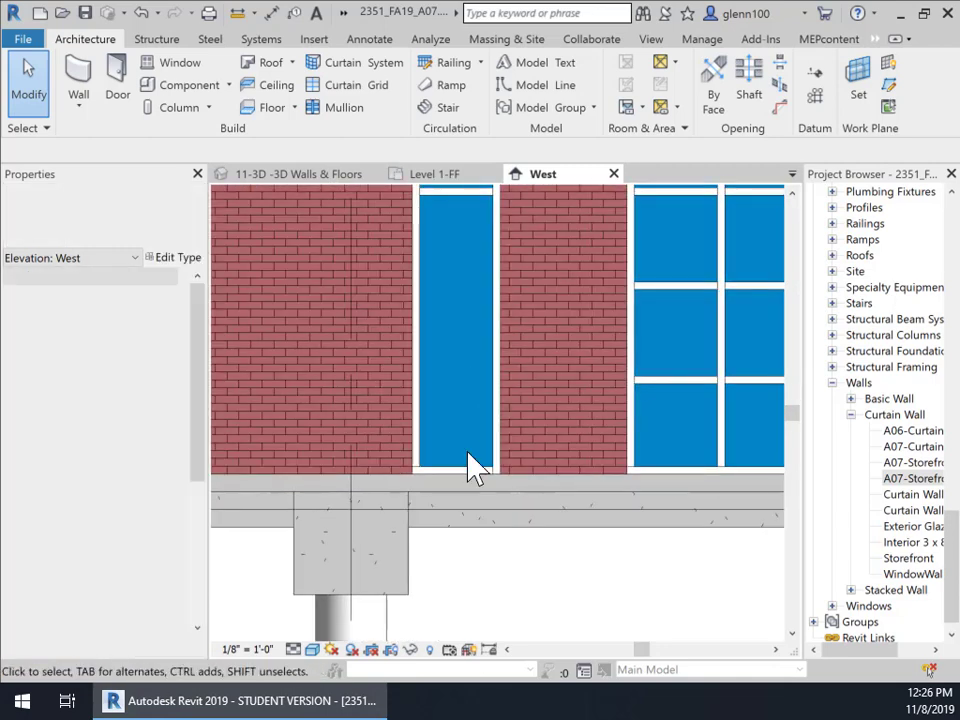
{"action": "scroll", "coordinate": [472, 476], "scroll_direction": "up", "scroll_amount": 2}
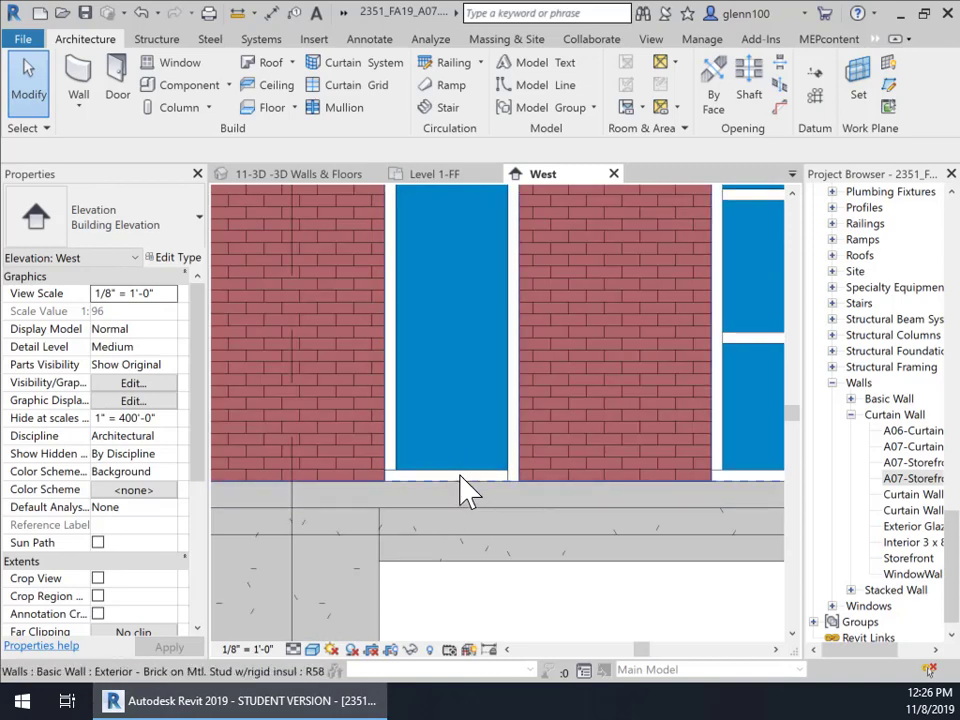
{"action": "left_click", "coordinate": [468, 476]}
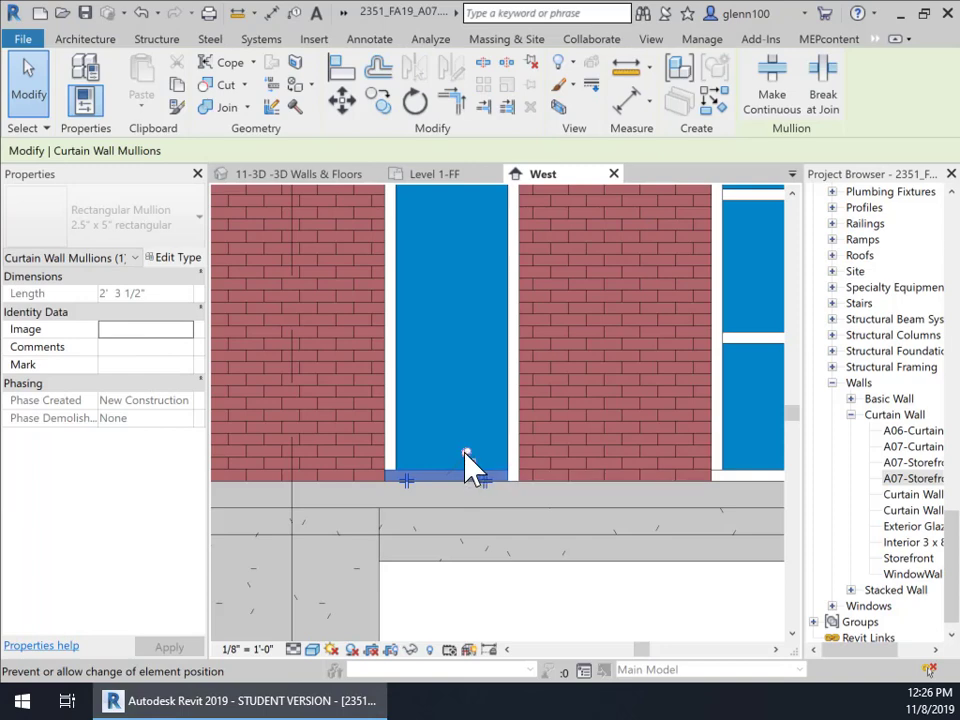
{"action": "left_click", "coordinate": [466, 456]}
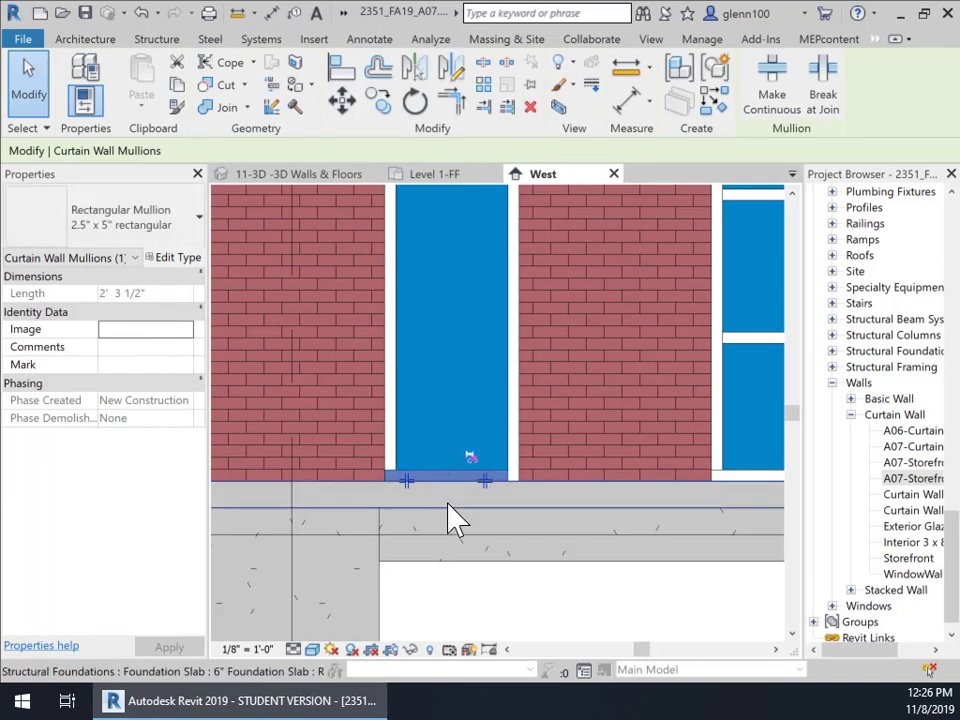
{"action": "key", "text": "Escape"}
{"action": "scroll", "coordinate": [467, 408], "scroll_direction": "down", "scroll_amount": 2}
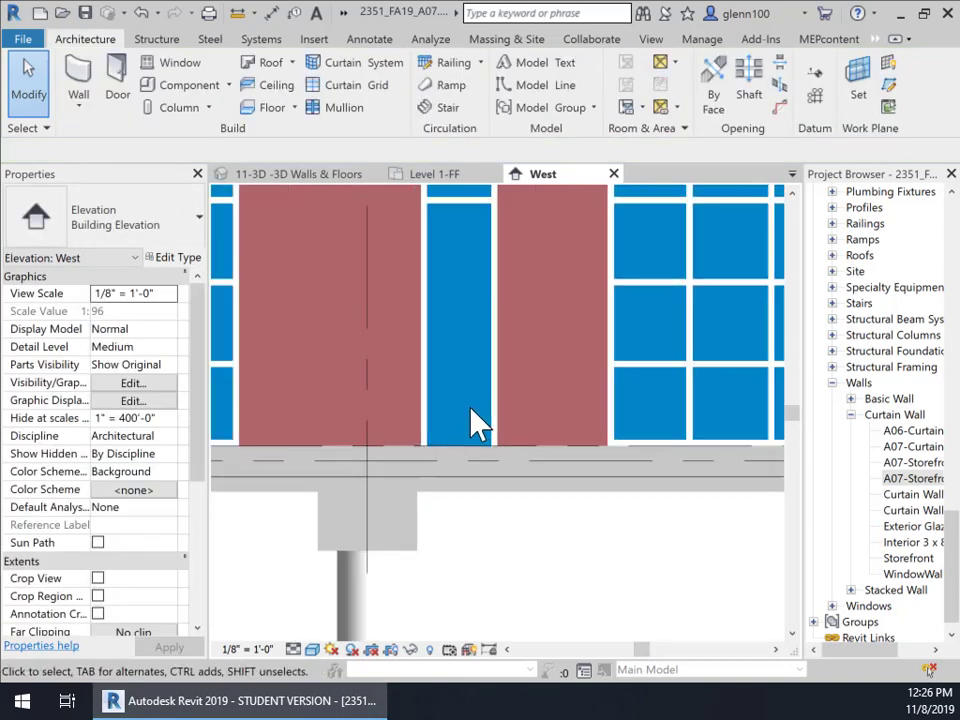
{"action": "middle_click_drag", "start_coordinate": [489, 401], "coordinate": [473, 499]}
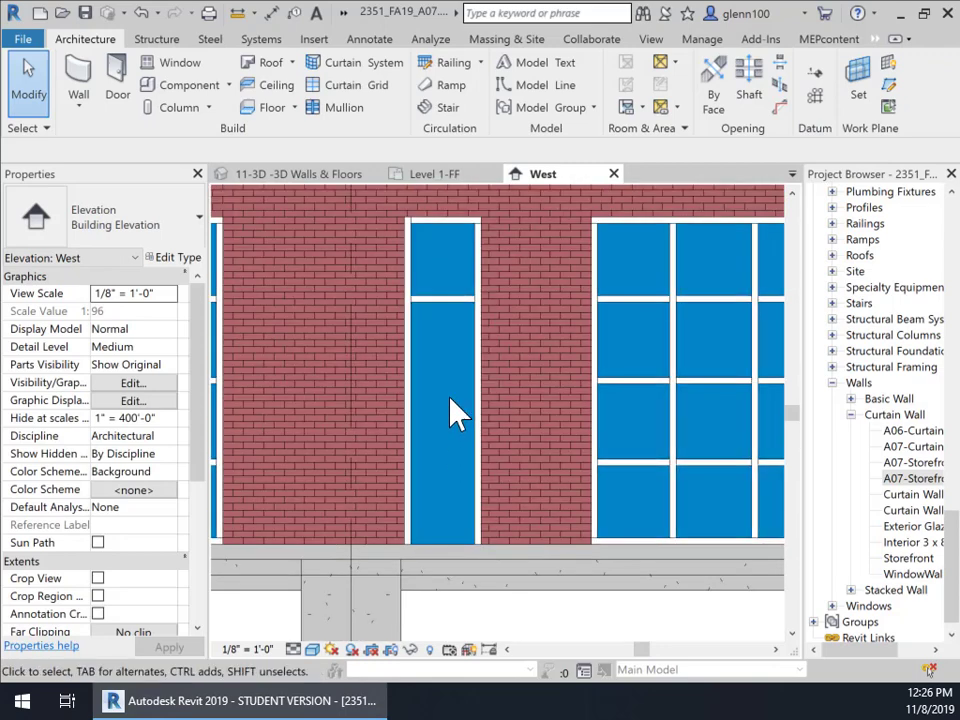
- Unpin the glazed panel below the narrow storefront's horizontal mullion and change it to the Curtain Wall Sgl Glass door
{"action": "left_click", "coordinate": [453, 320]}
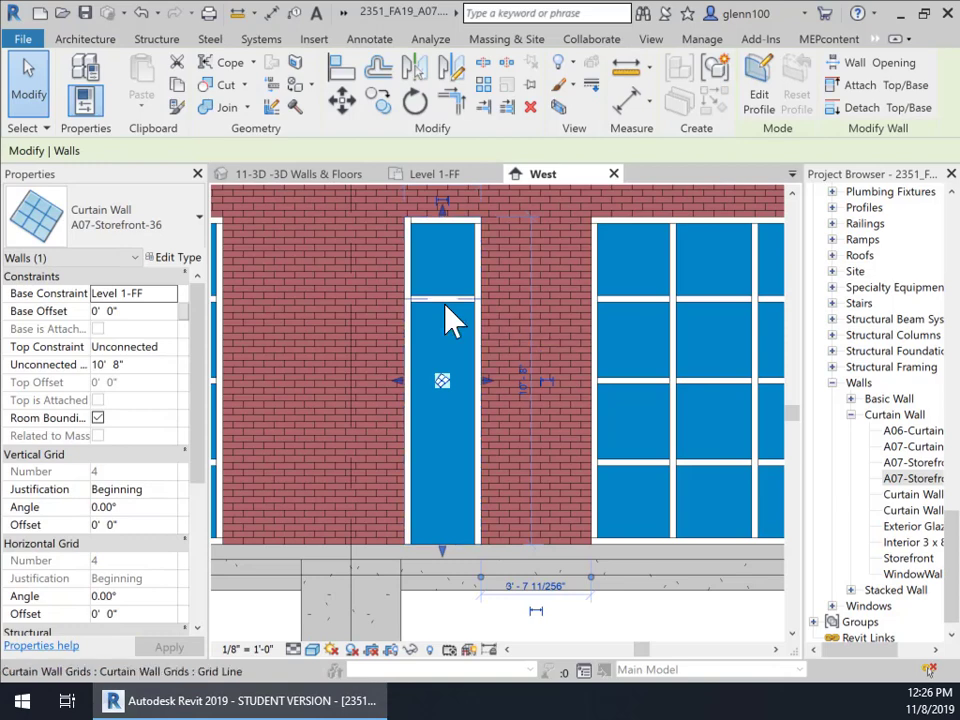
{"action": "key", "text": "Tab"}
{"action": "left_click", "coordinate": [450, 321]}
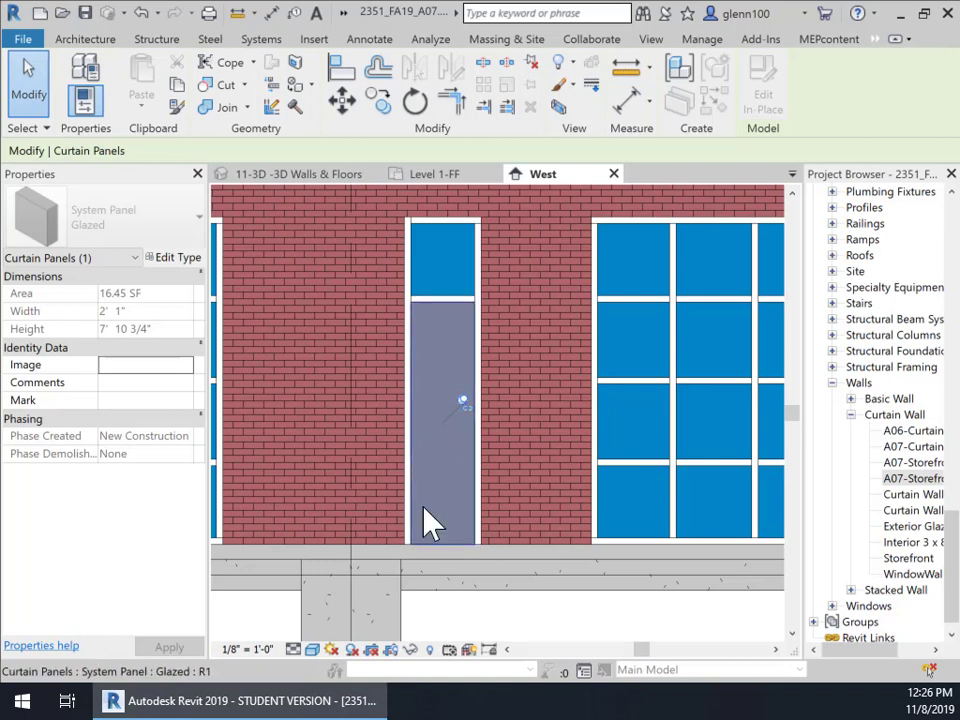
{"action": "left_click", "coordinate": [462, 402]}
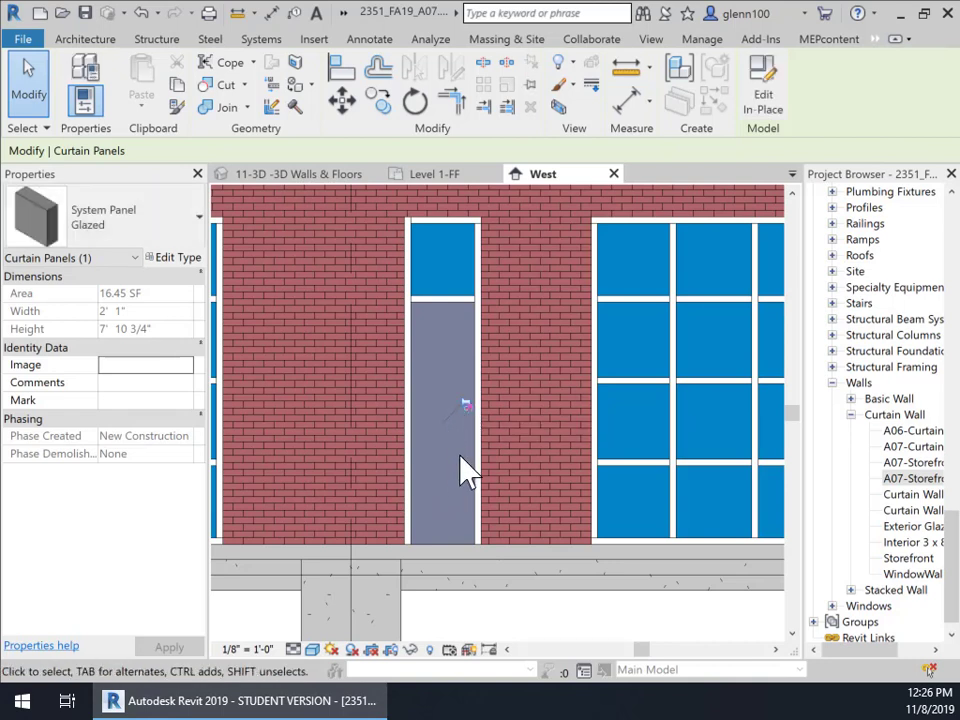
{"action": "left_click", "coordinate": [463, 404]}
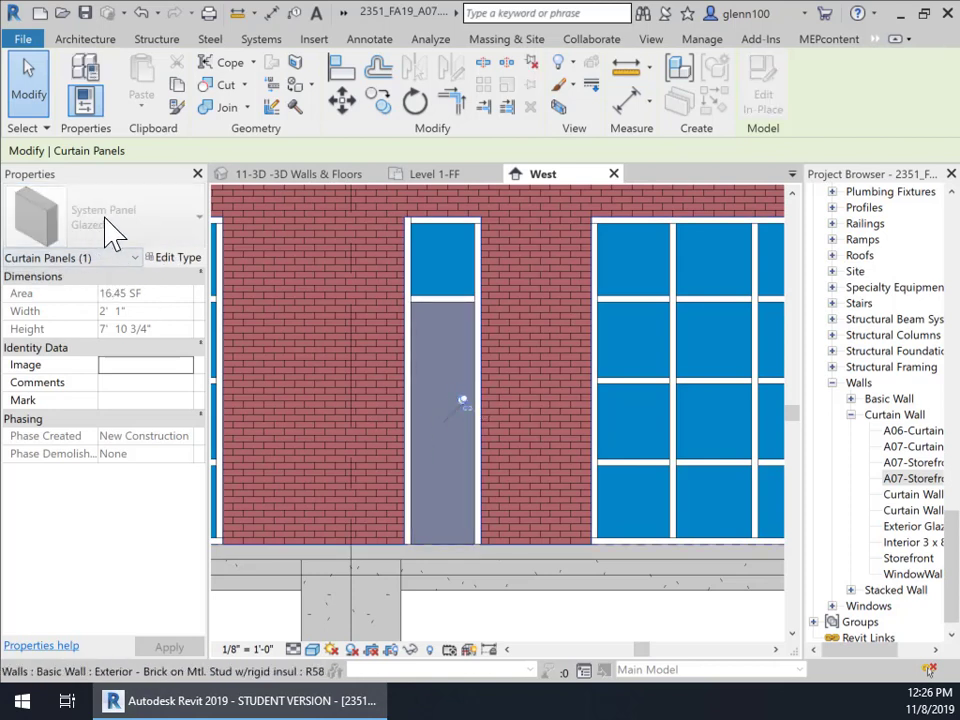
{"action": "left_click", "coordinate": [462, 403]}
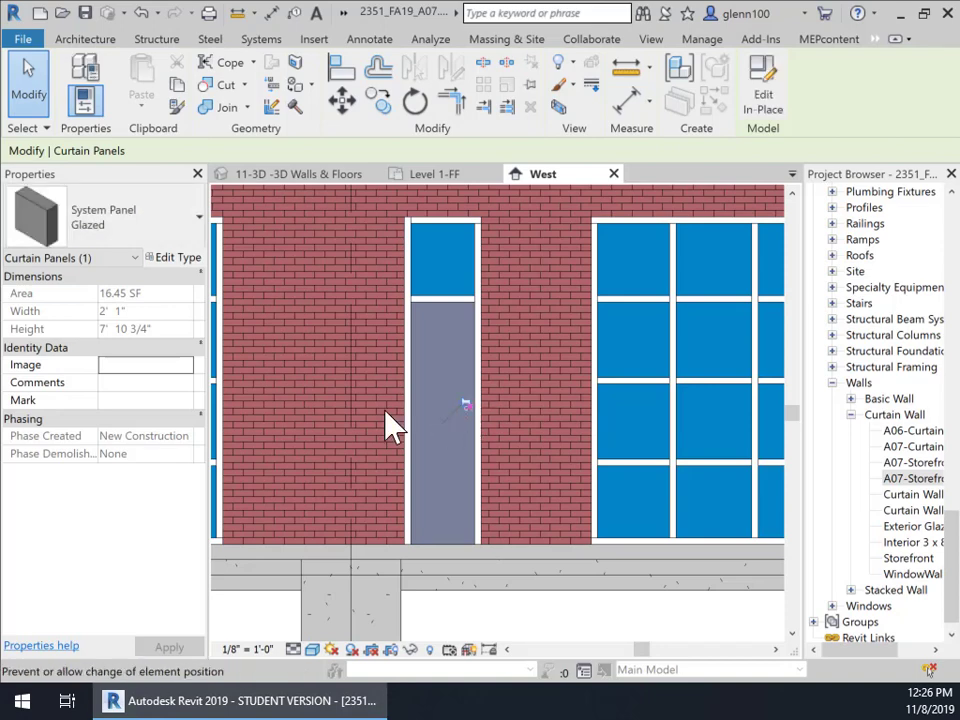
{"action": "left_click", "coordinate": [198, 220]}
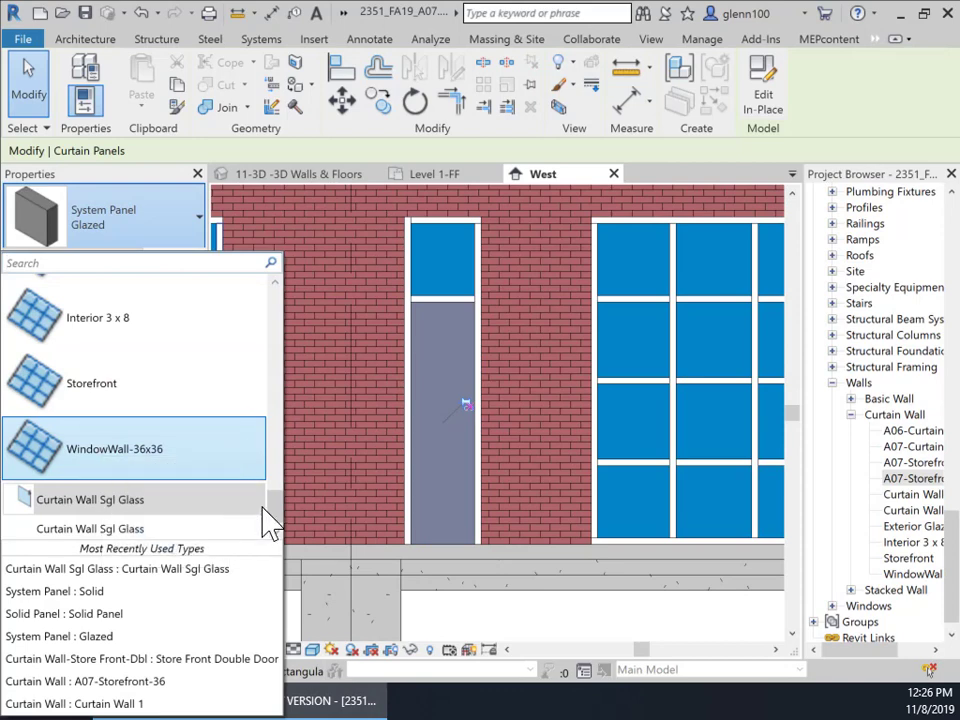
{"action": "mouse_move", "coordinate": [273, 502]}
{"action": "left_mouse_down"}
{"action": "mouse_move", "coordinate": [273, 477]}
{"action": "mouse_move", "coordinate": [270, 507]}
{"action": "left_mouse_up"}
{"action": "left_click", "coordinate": [149, 531]}
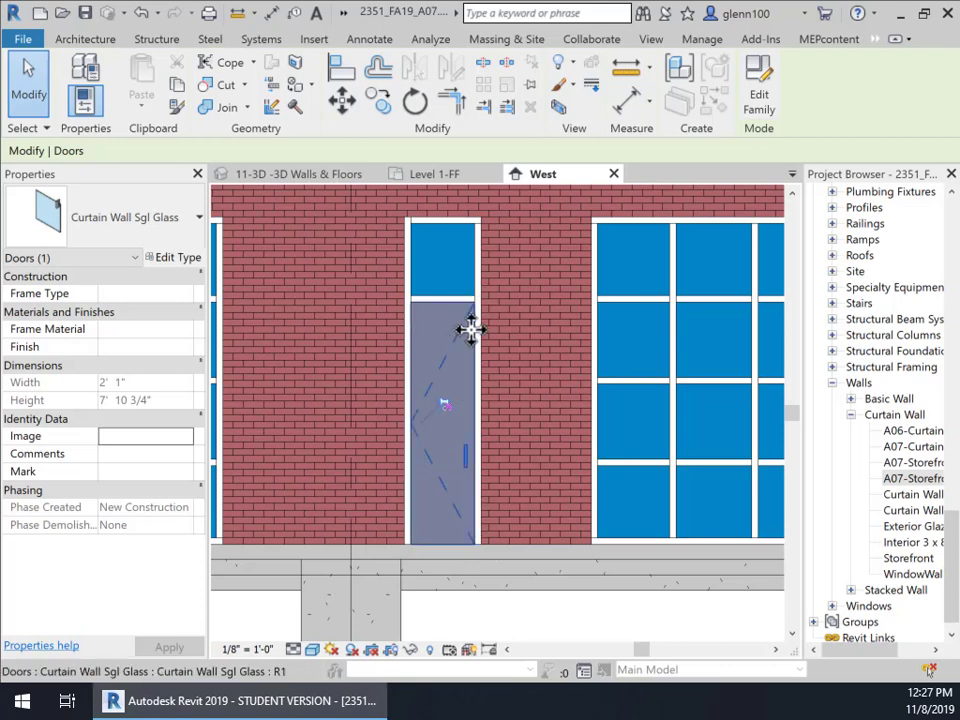
{"action": "left_click", "coordinate": [383, 410]}
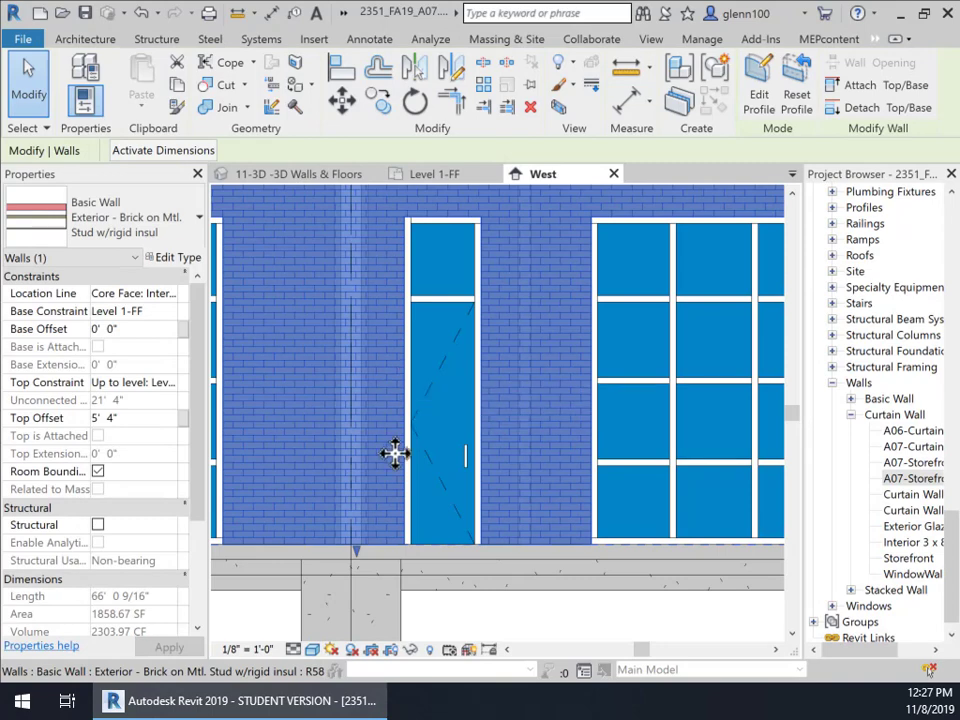
- Browse the US Imperial family library's Curtain Wall Panels and Doors folders for curtain wall door families, and leave without loading one
{"action": "left_click", "coordinate": [450, 515]}
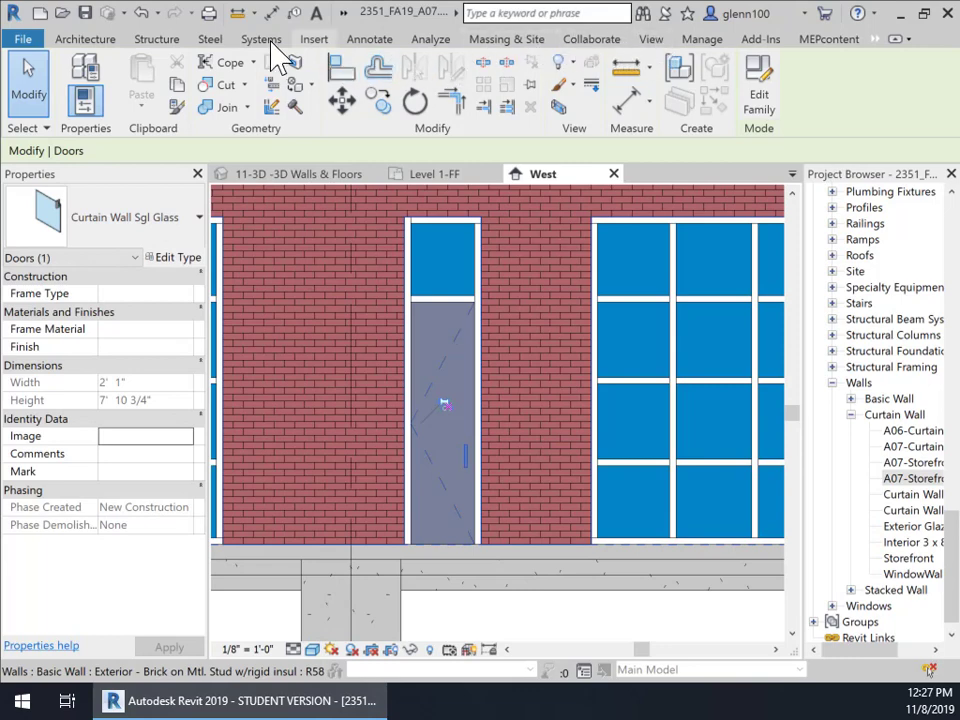
{"action": "left_click", "coordinate": [316, 40]}
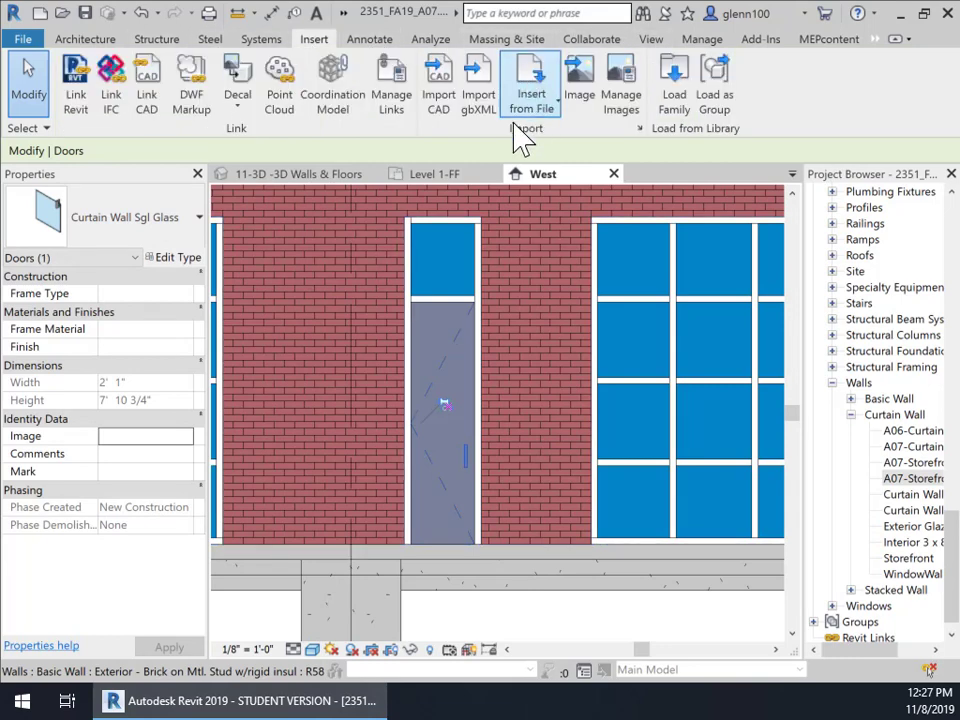
{"action": "left_click", "coordinate": [677, 105]}
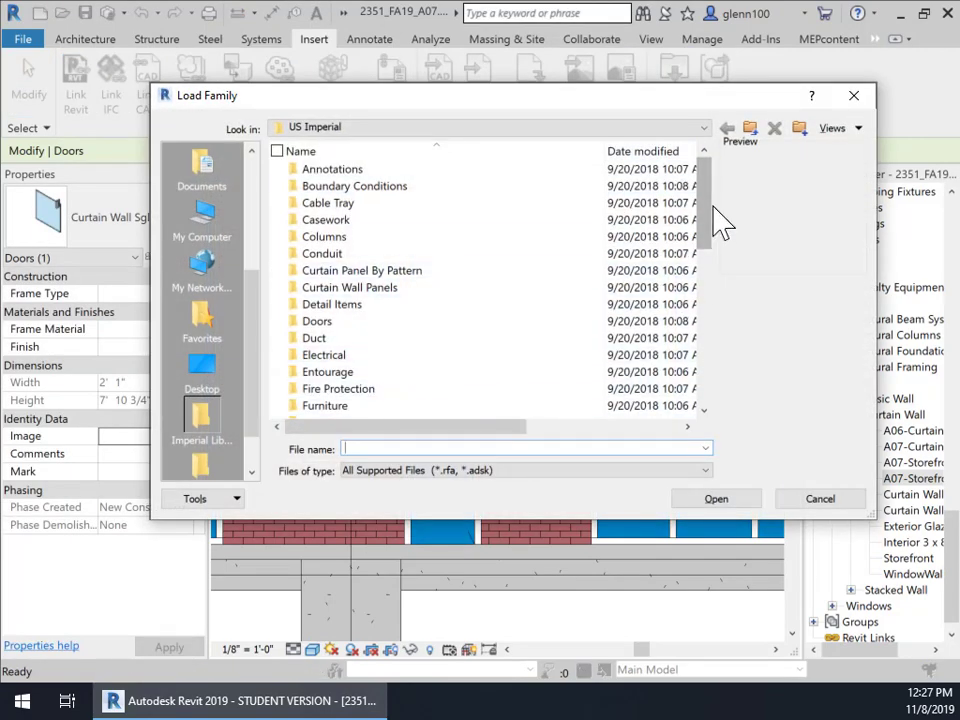
{"action": "mouse_move", "coordinate": [706, 226]}
{"action": "left_mouse_down"}
{"action": "mouse_move", "coordinate": [695, 362]}
{"action": "mouse_move", "coordinate": [705, 343]}
{"action": "mouse_move", "coordinate": [671, 184]}
{"action": "left_mouse_up"}
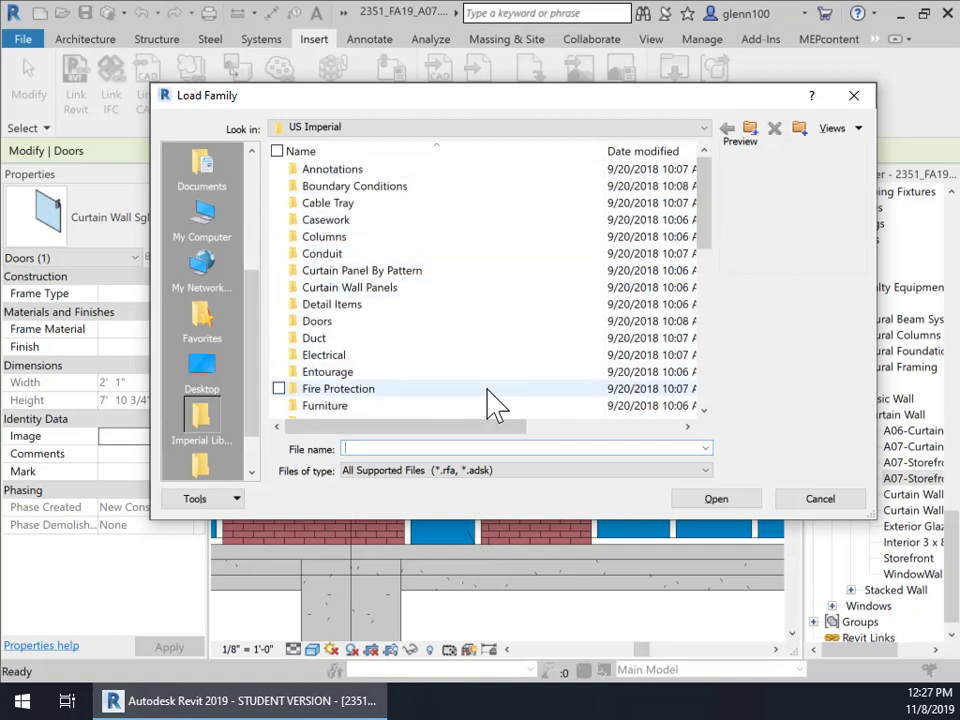
{"action": "double_click", "coordinate": [390, 290]}
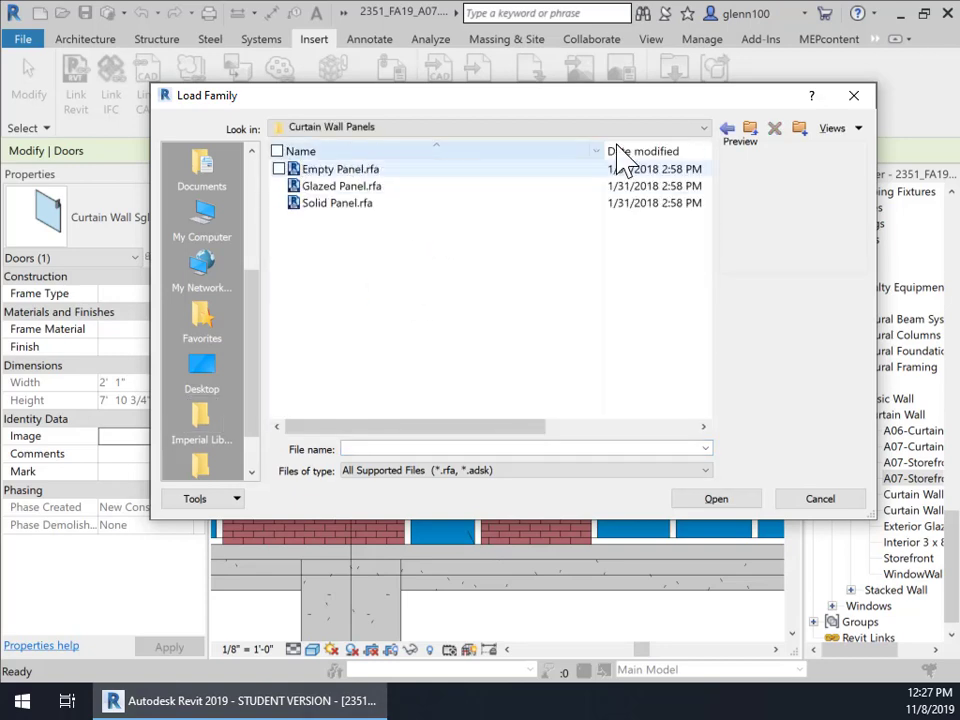
{"action": "left_click", "coordinate": [729, 128]}
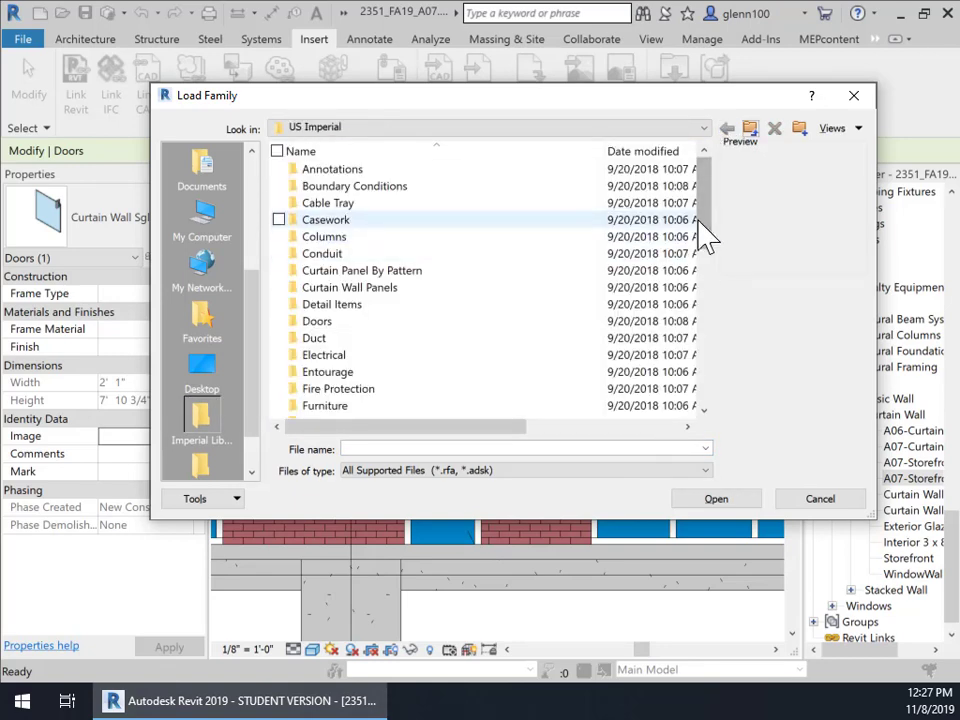
{"action": "mouse_move", "coordinate": [699, 210]}
{"action": "left_mouse_down"}
{"action": "mouse_move", "coordinate": [709, 240]}
{"action": "mouse_move", "coordinate": [702, 308]}
{"action": "mouse_move", "coordinate": [698, 195]}
{"action": "left_mouse_up"}
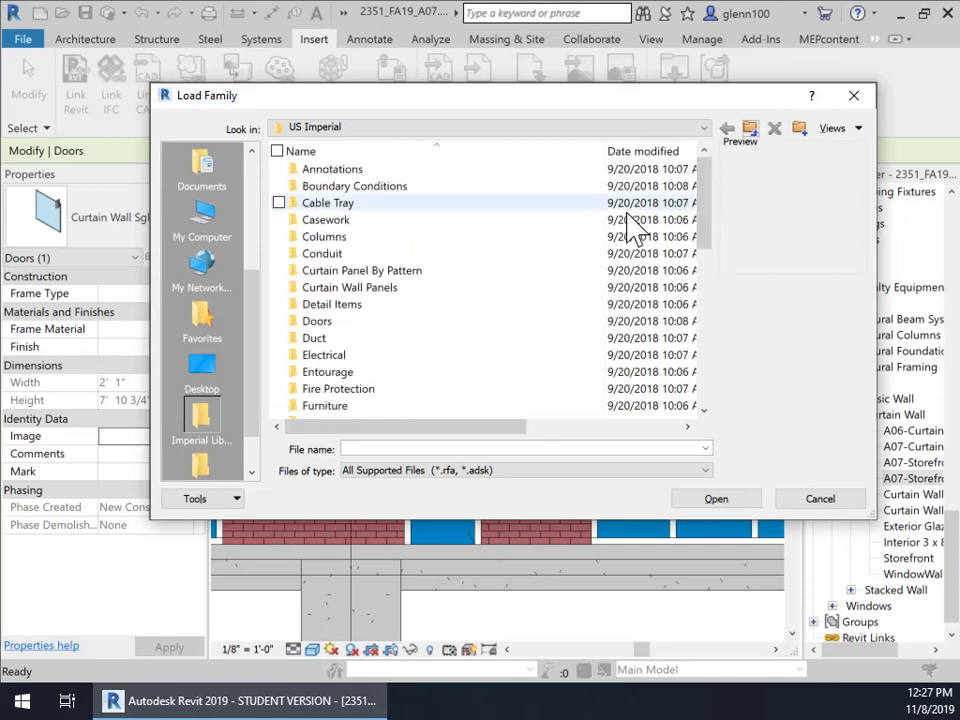
{"action": "double_click", "coordinate": [318, 322]}
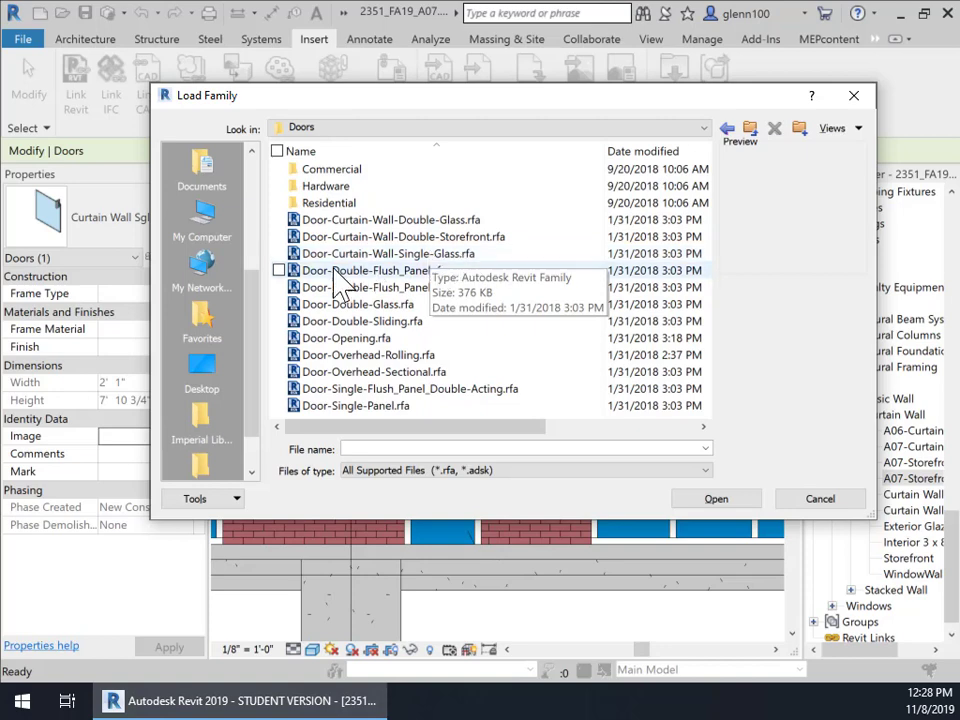
{"action": "left_click", "coordinate": [818, 500]}
{"action": "key", "text": "Escape"}
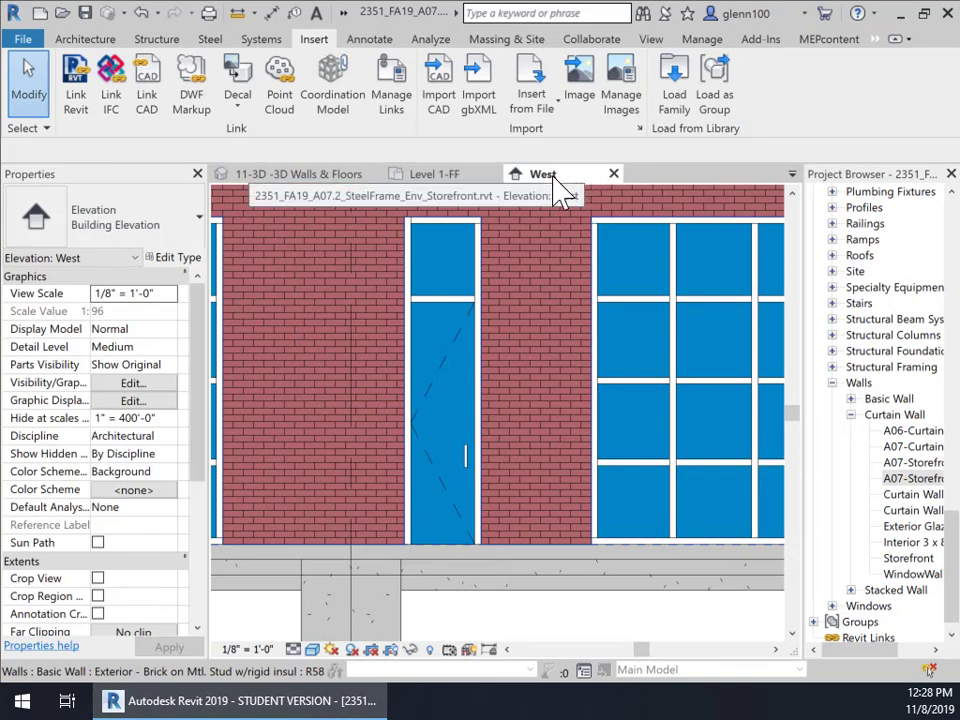
- Flip the Community Room's single glass door in the Level 1-FF plan so its hinges are on the side nearest the Office
{"action": "left_click", "coordinate": [462, 178]}
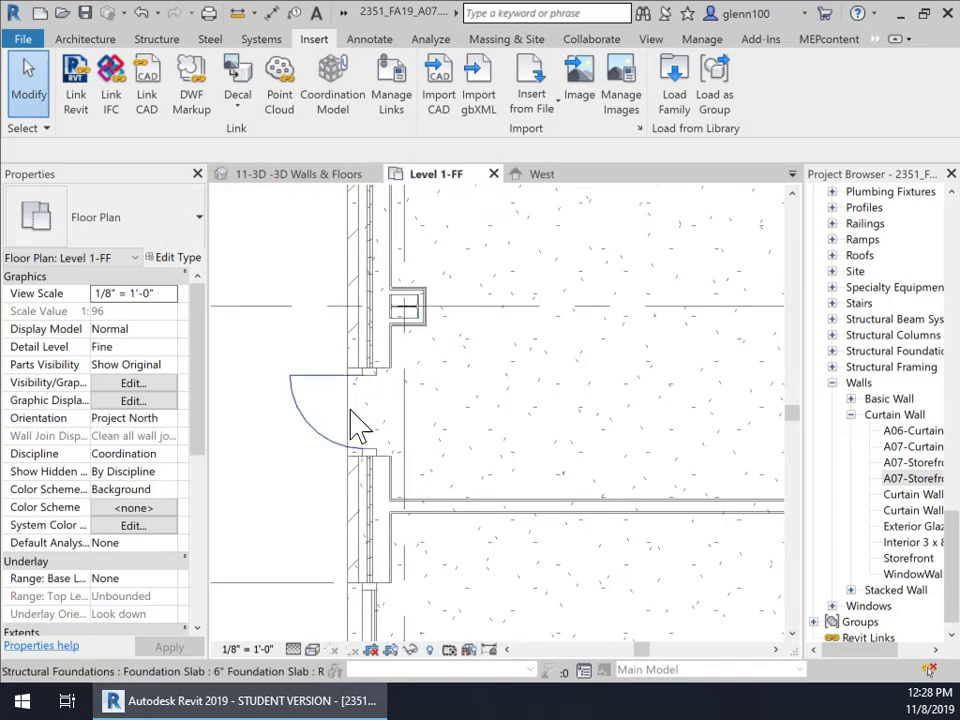
{"action": "left_click", "coordinate": [322, 397]}
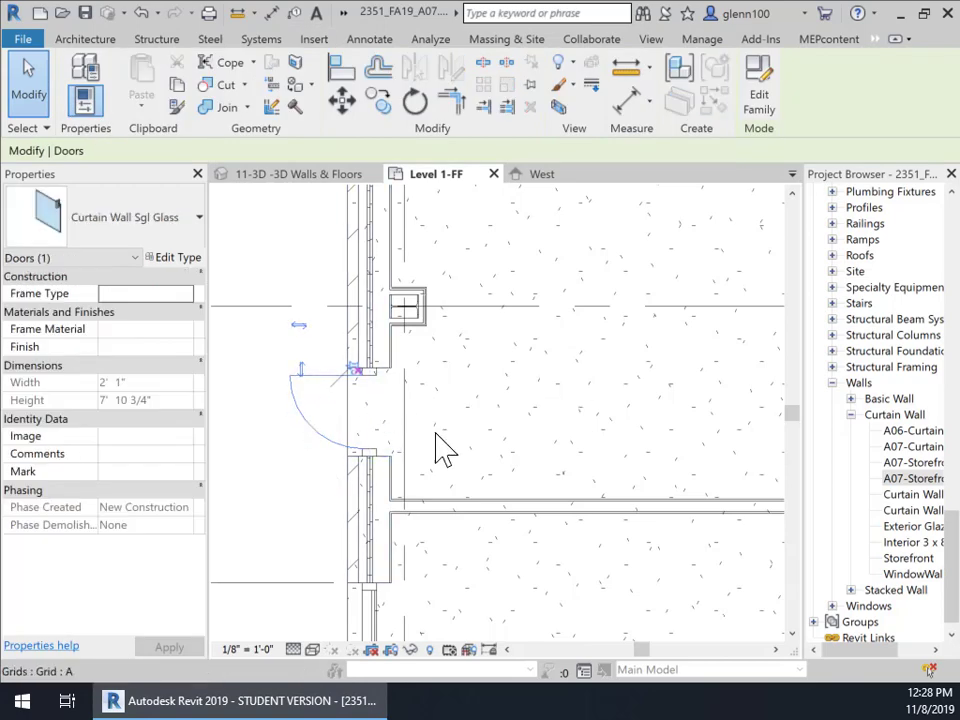
{"action": "scroll", "coordinate": [456, 479], "scroll_direction": "down", "scroll_amount": 2}
{"action": "scroll", "coordinate": [456, 478], "scroll_direction": "down", "scroll_amount": 4}
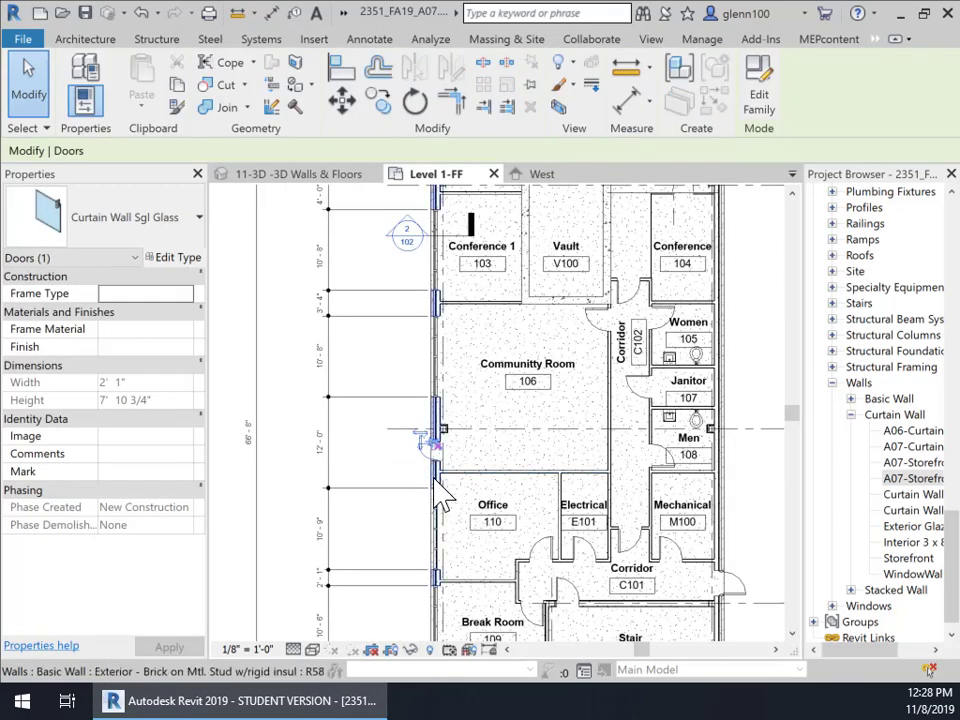
{"action": "scroll", "coordinate": [448, 490], "scroll_direction": "up", "scroll_amount": 3}
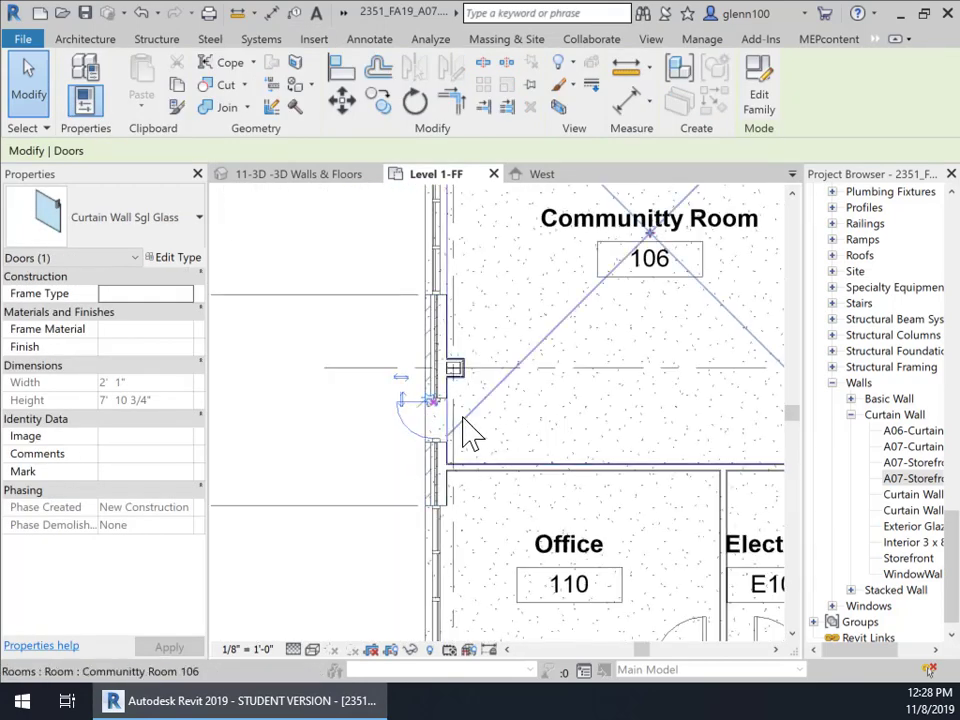
{"action": "left_click", "coordinate": [408, 412]}
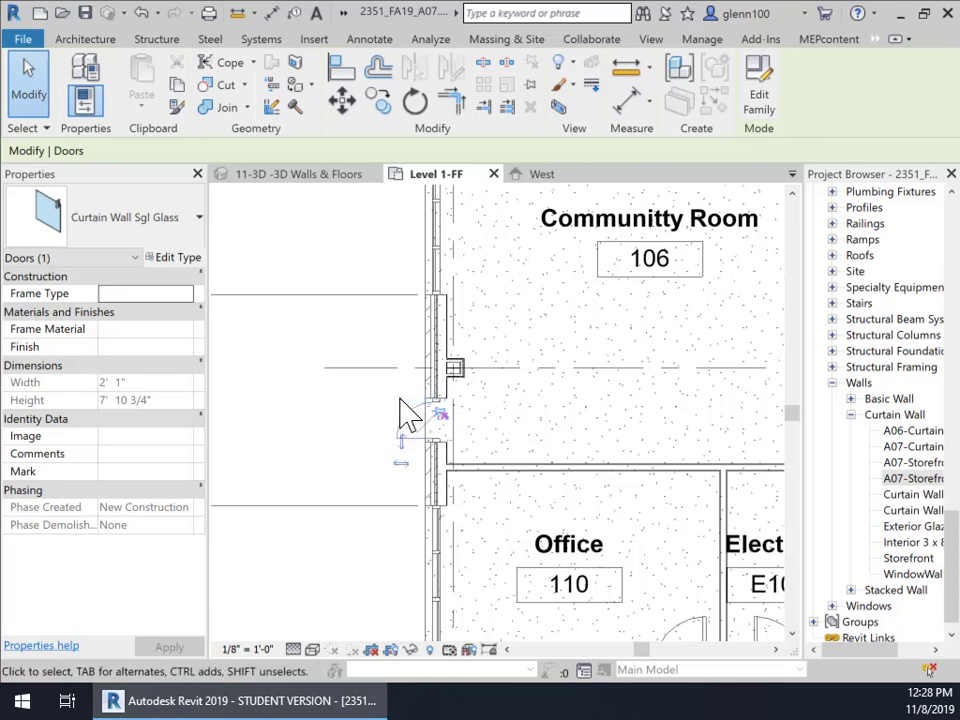
- Examine the flipped glass door's position and swing in the Level 1-FF plan and its appearance in the West elevation
{"action": "scroll", "coordinate": [527, 460], "scroll_direction": "down", "scroll_amount": 1}
{"action": "scroll", "coordinate": [527, 460], "scroll_direction": "down", "scroll_amount": 1}
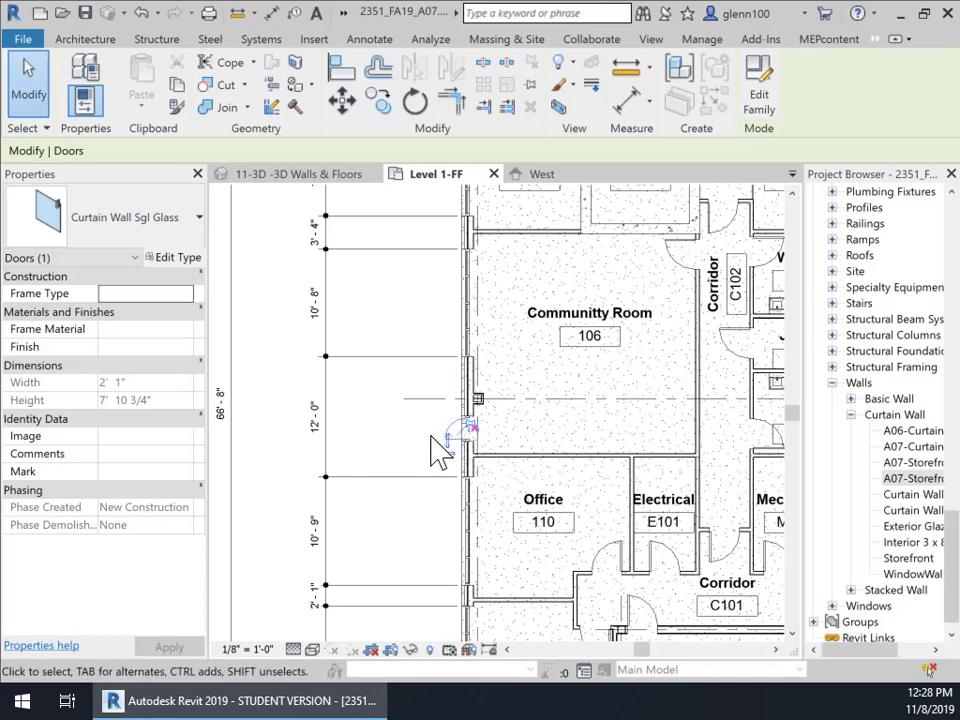
{"action": "middle_click_drag", "start_coordinate": [443, 445], "coordinate": [392, 401]}
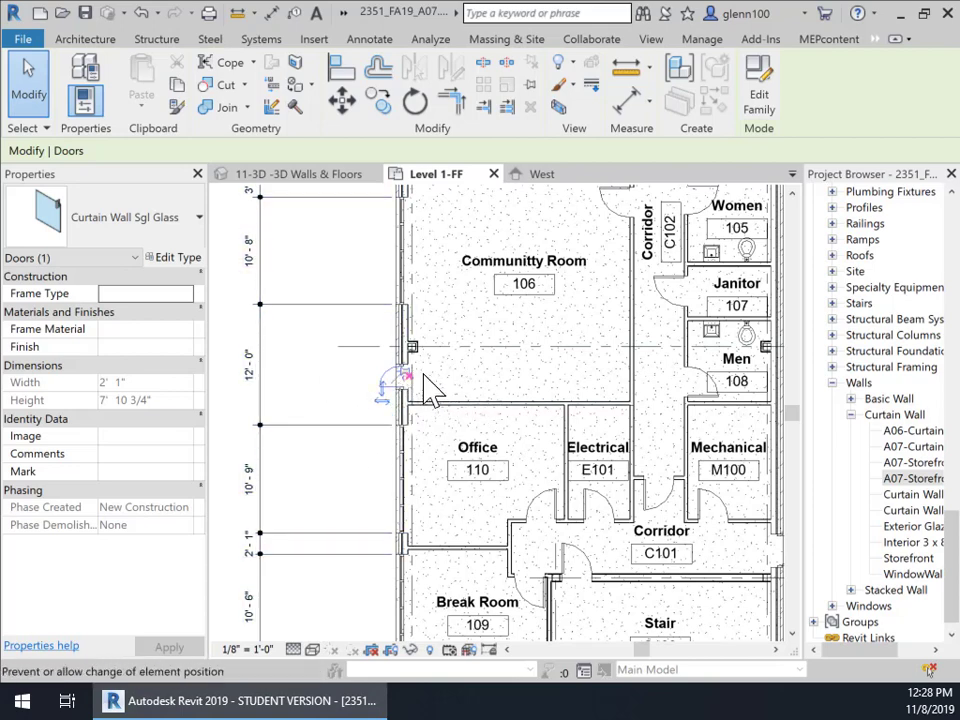
{"action": "scroll", "coordinate": [430, 392], "scroll_direction": "up", "scroll_amount": 5}
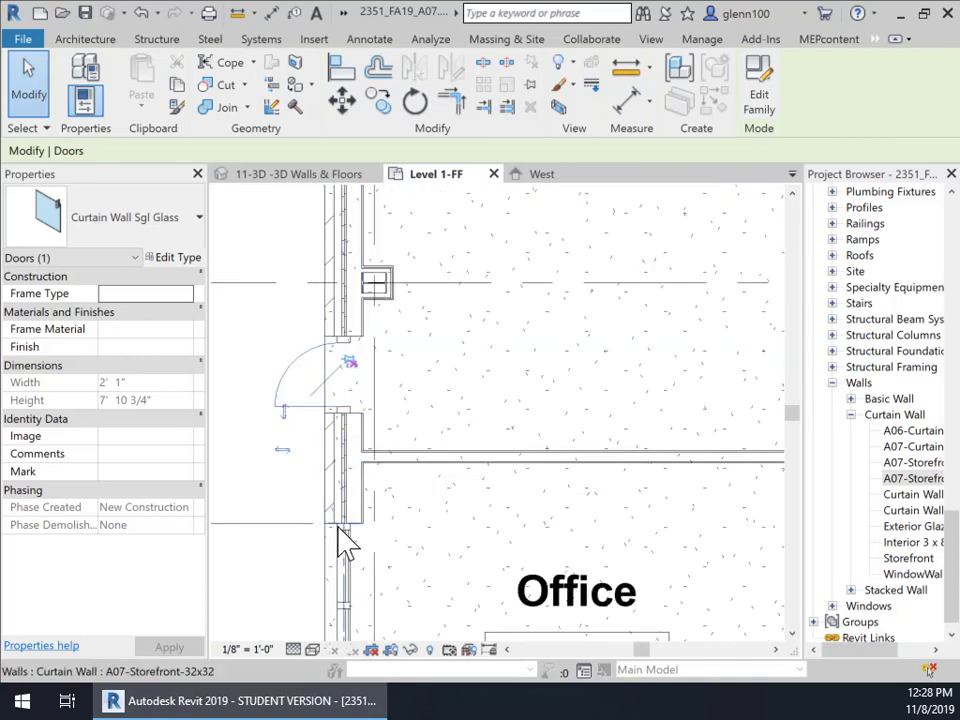
{"action": "middle_click_drag", "start_coordinate": [310, 310], "coordinate": [460, 439]}
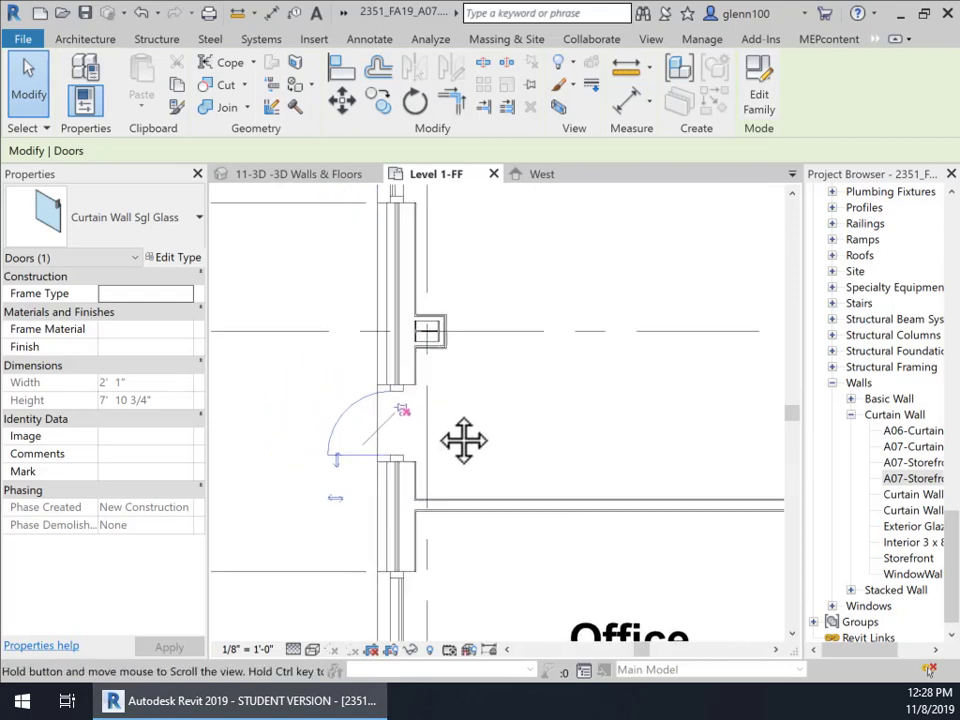
{"action": "scroll", "coordinate": [456, 430], "scroll_direction": "down", "scroll_amount": 4}
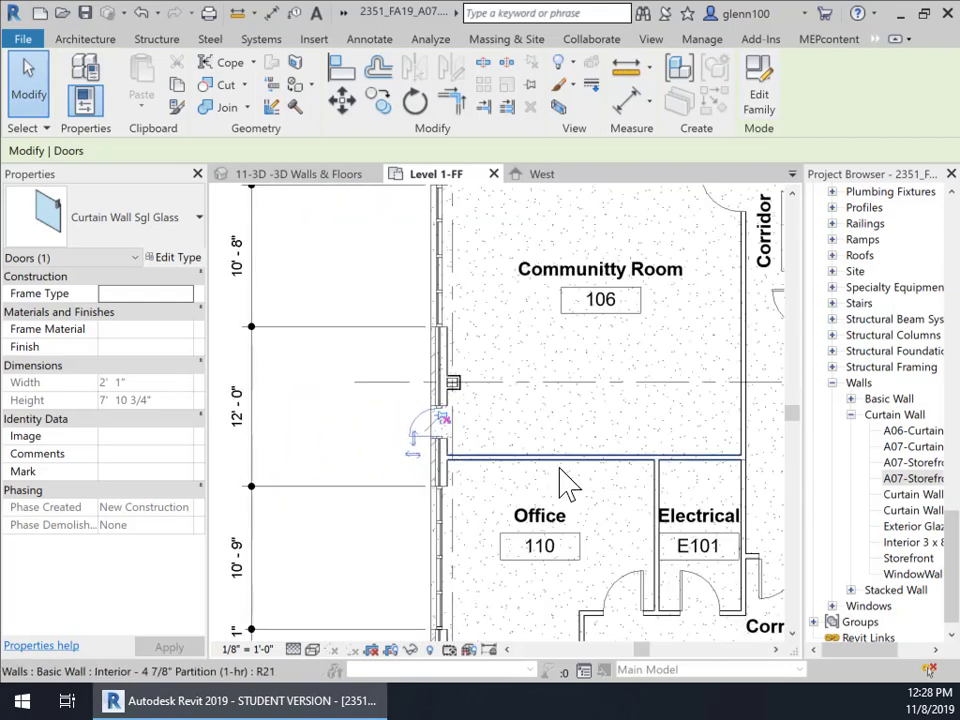
{"action": "left_click", "coordinate": [539, 178]}
{"action": "scroll", "coordinate": [521, 392], "scroll_direction": "down", "scroll_amount": 5}
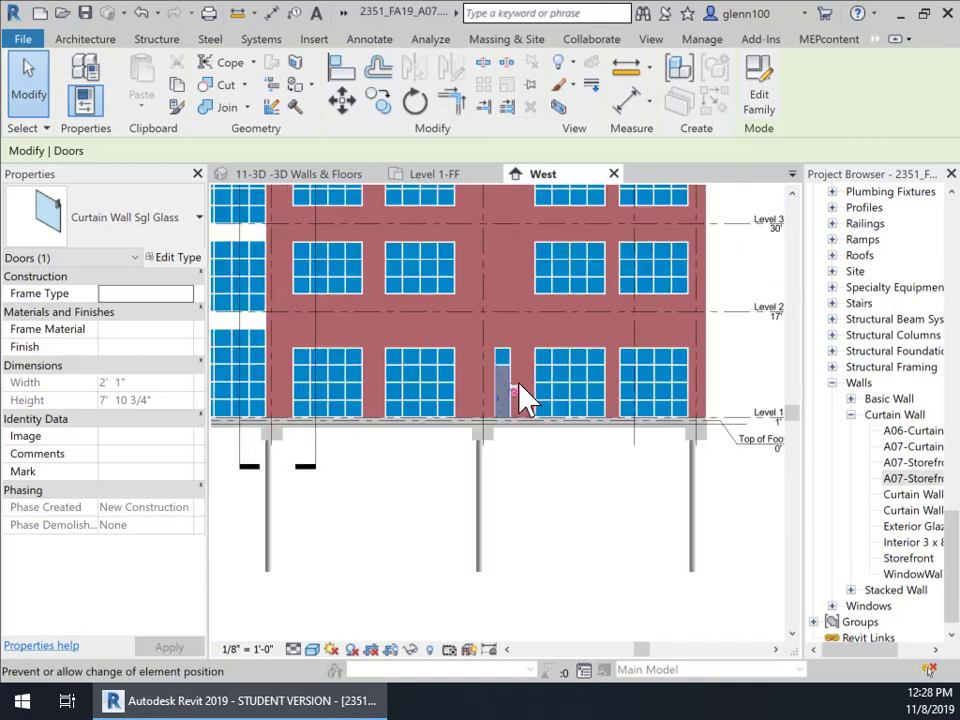
{"action": "left_click", "coordinate": [538, 478]}
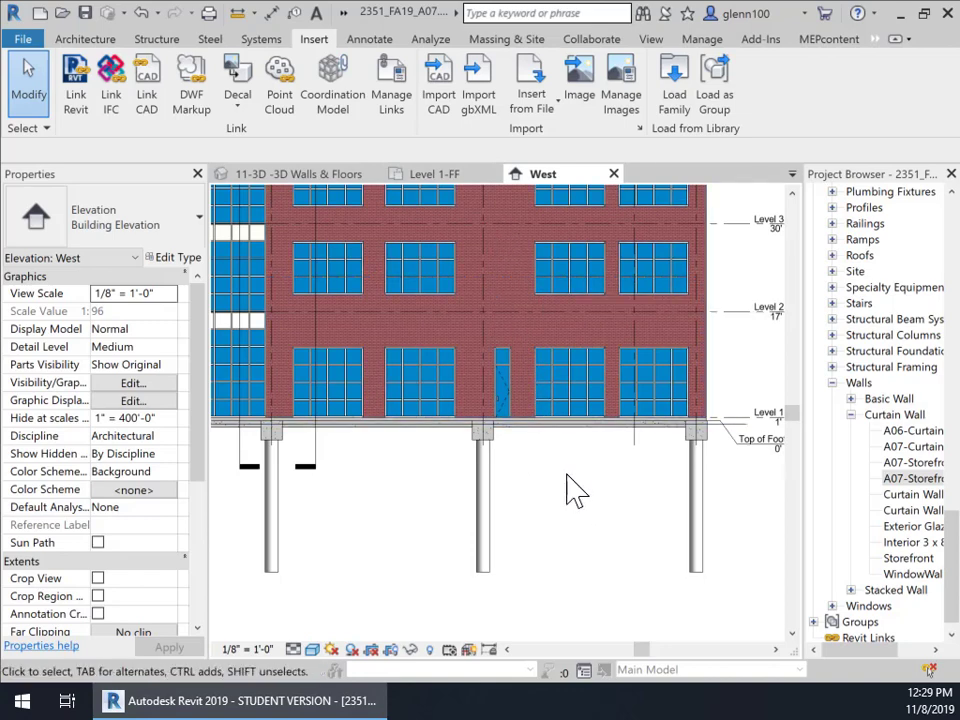
- Duplicate the A07-Storefront-36 curtain wall type and rename the copy A07-Storefront-36 x 32
{"action": "right_click", "coordinate": [907, 478]}
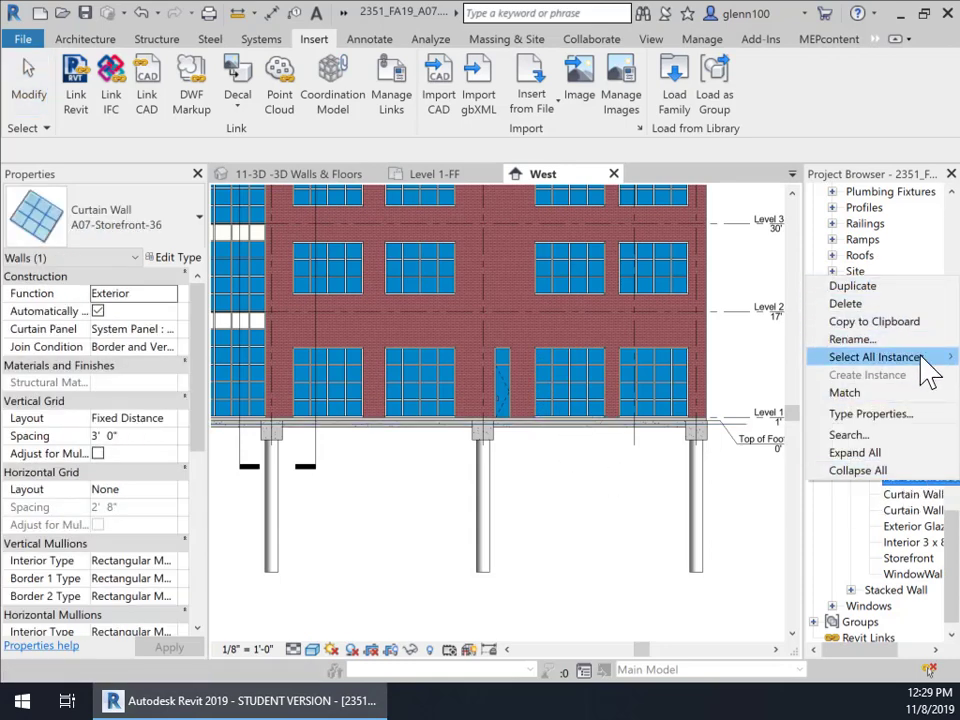
{"action": "left_click", "coordinate": [855, 285]}
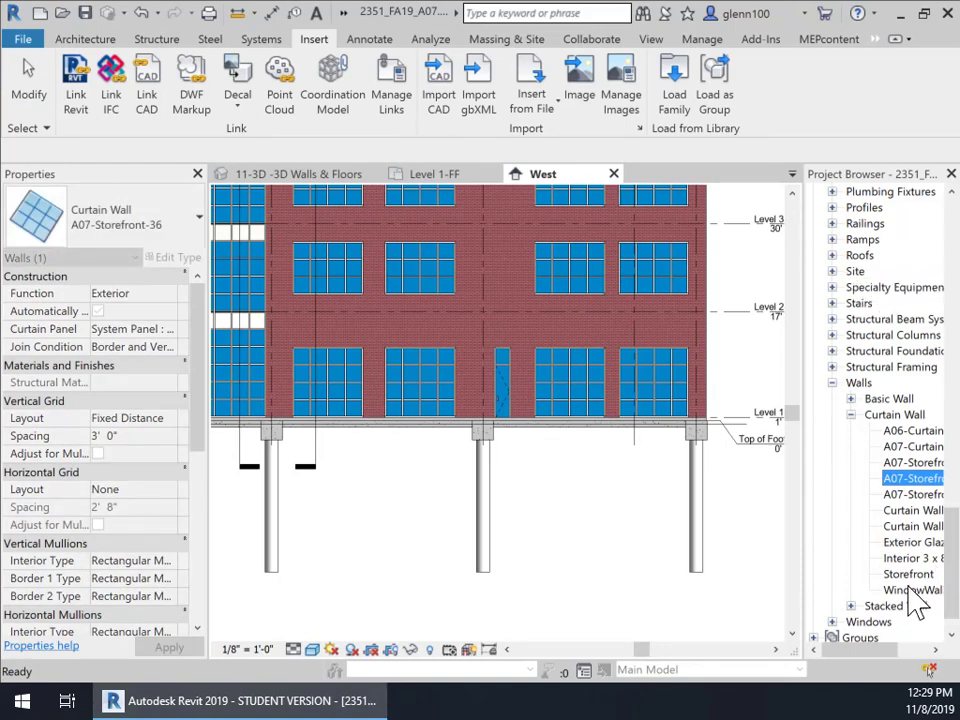
{"action": "left_click_drag", "start_coordinate": [833, 650], "coordinate": [880, 652]}
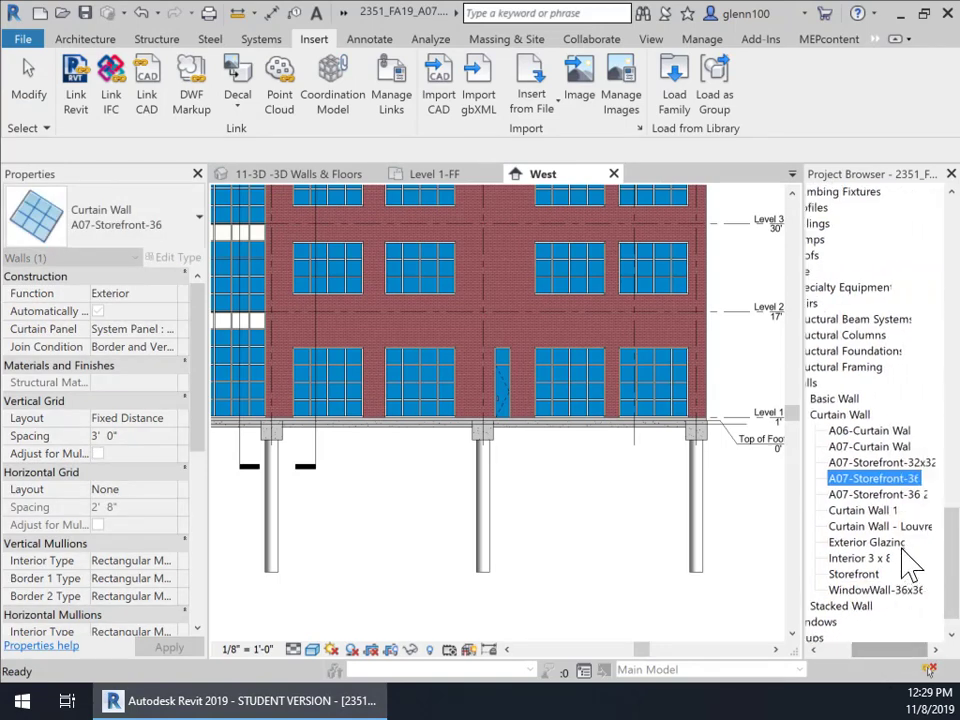
{"action": "left_click", "coordinate": [887, 495]}
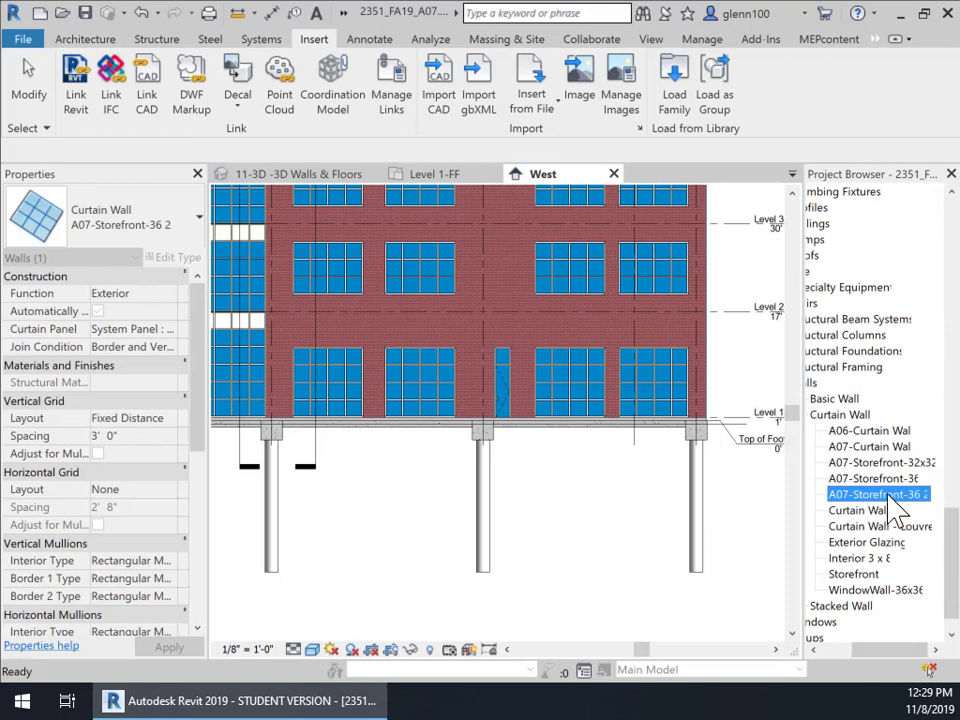
{"action": "left_click", "coordinate": [890, 494]}
{"action": "left_click", "coordinate": [914, 494]}
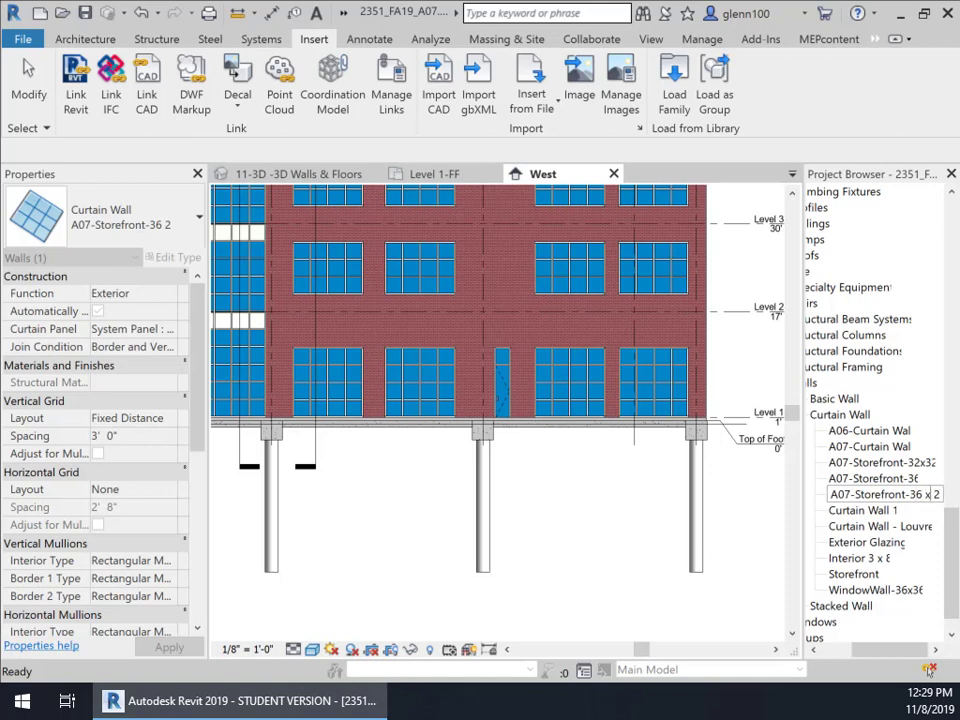
{"action": "type", "text": "x32"}
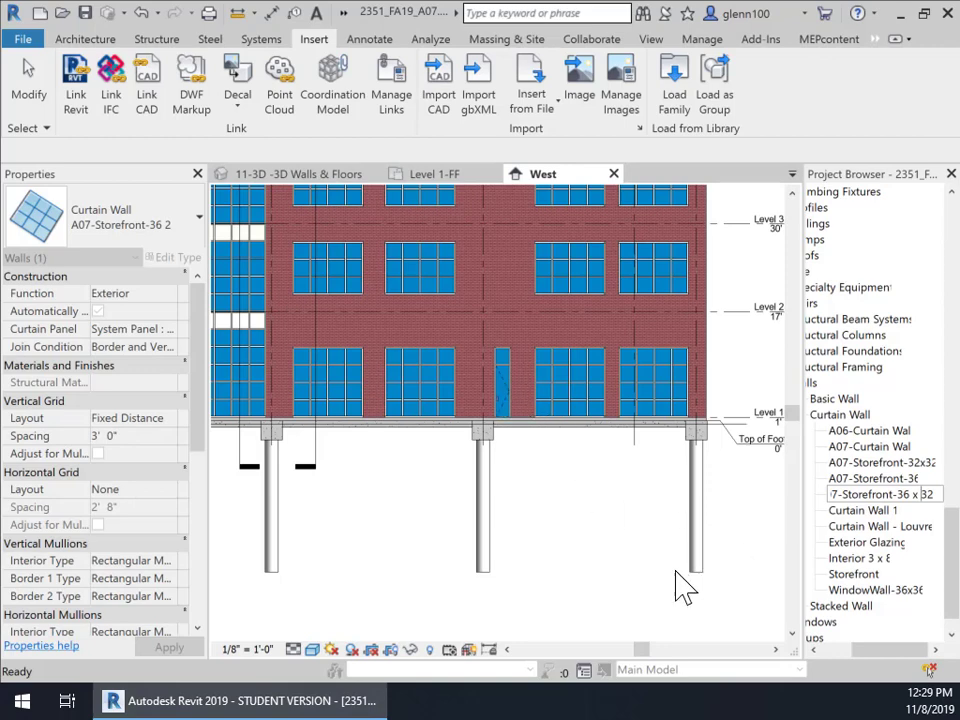
{"action": "key", "text": "Return"}
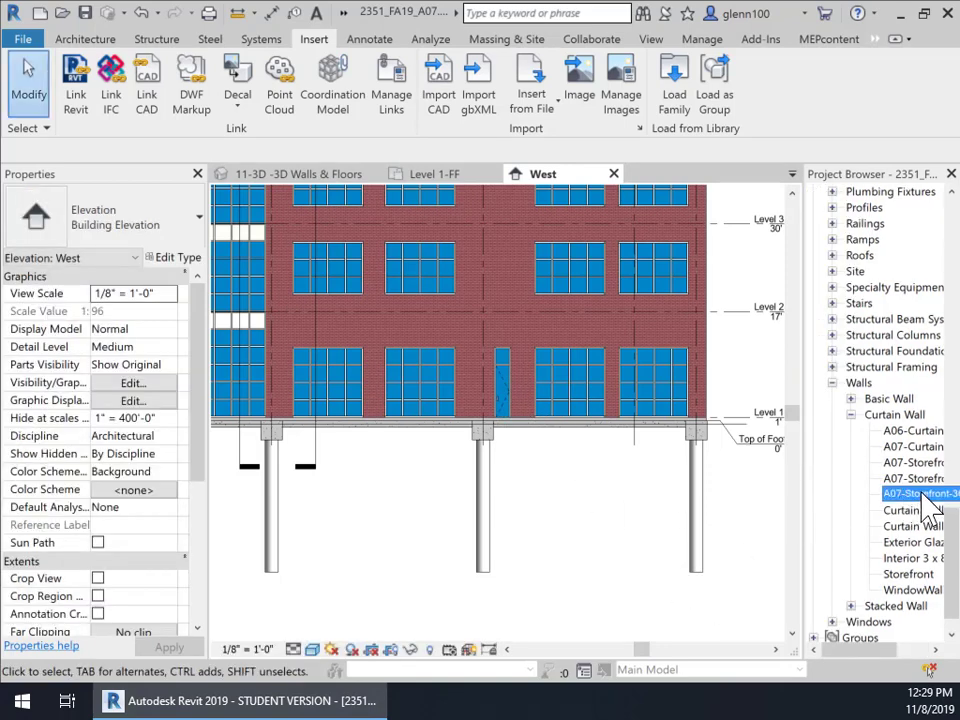
- Set the horizontal grid layout of the A07-Storefront-36 x 32 curtain wall type to Fixed Distance with 2' 8" spacing
{"action": "left_click", "coordinate": [925, 500]}
{"action": "right_click", "coordinate": [921, 501]}
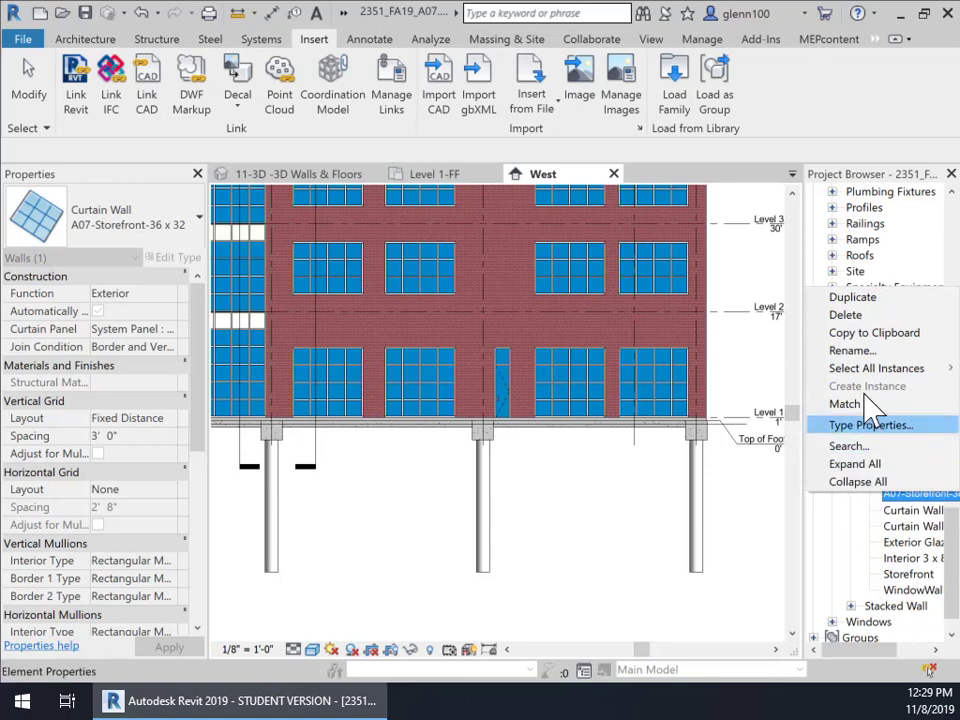
{"action": "left_click", "coordinate": [912, 425]}
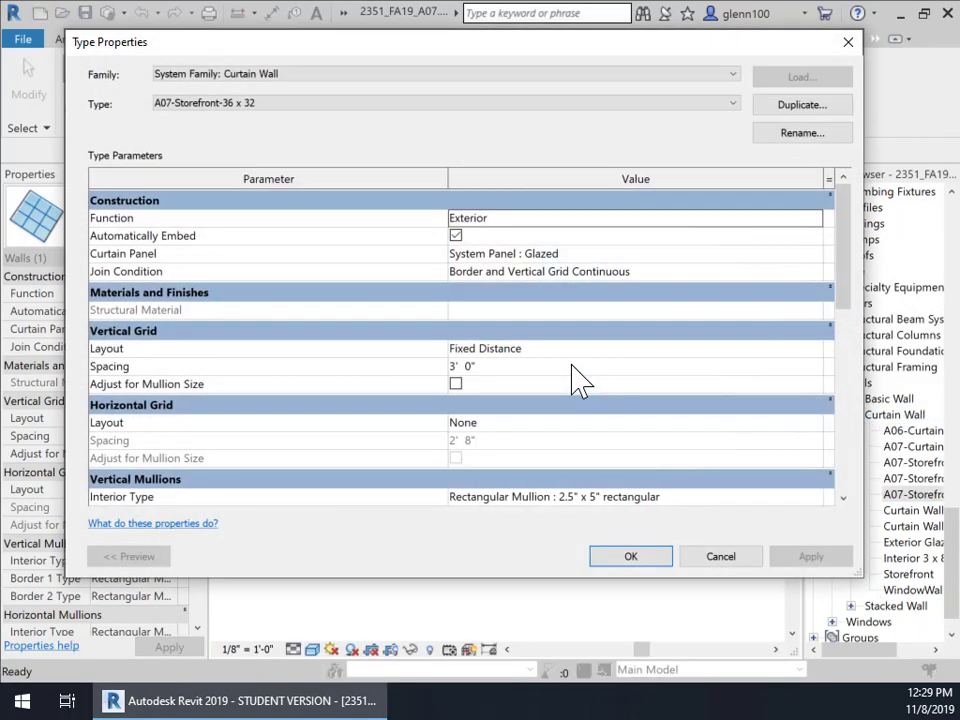
{"action": "left_click", "coordinate": [491, 422]}
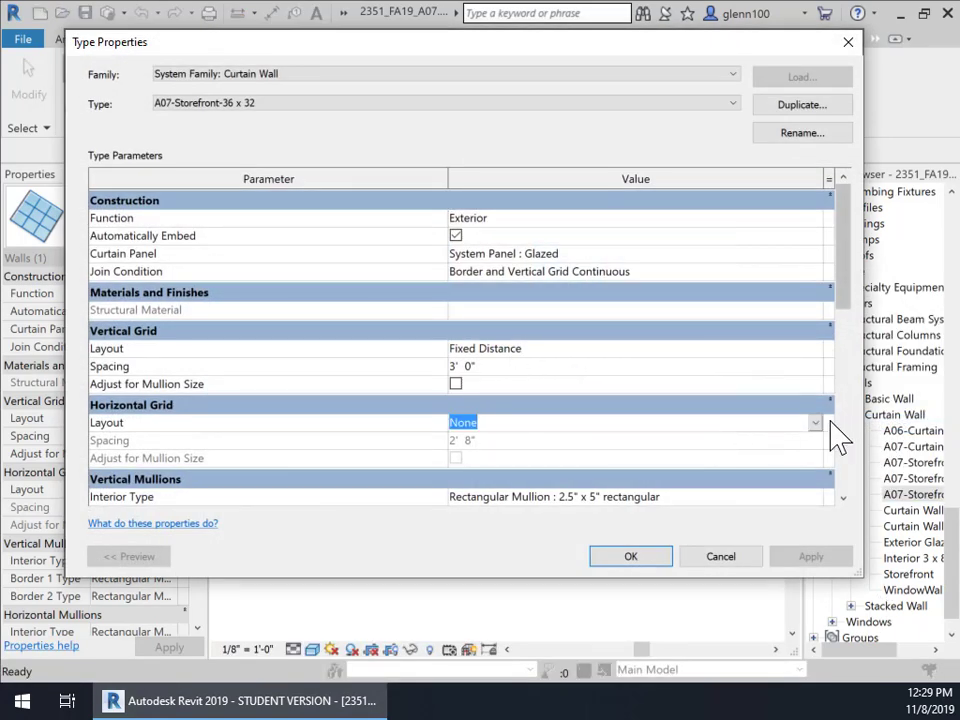
{"action": "left_click", "coordinate": [815, 423]}
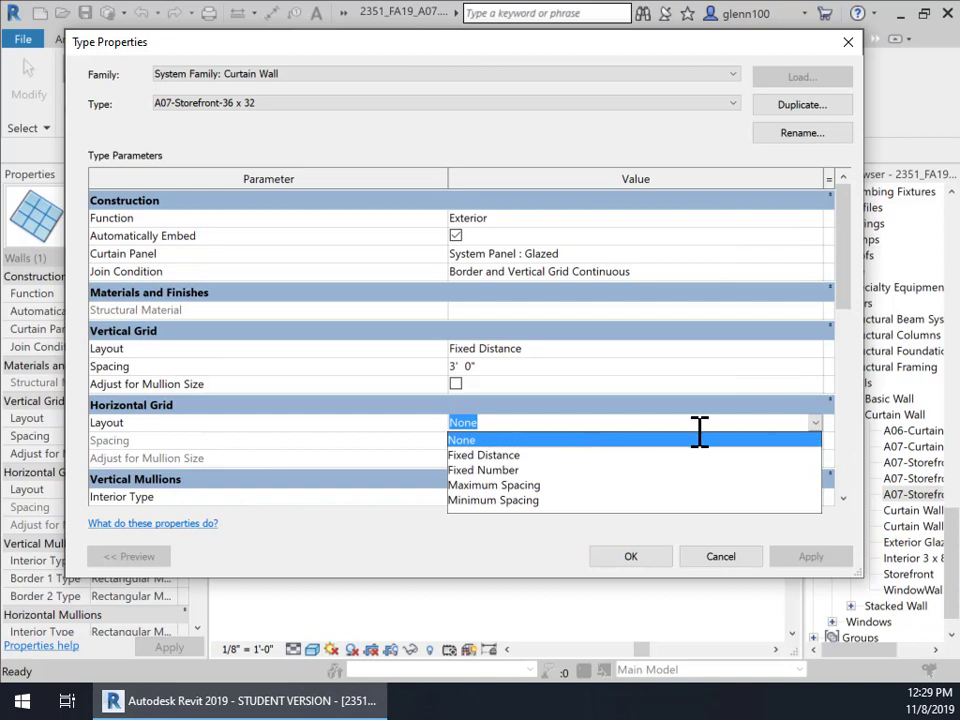
{"action": "left_click", "coordinate": [490, 455]}
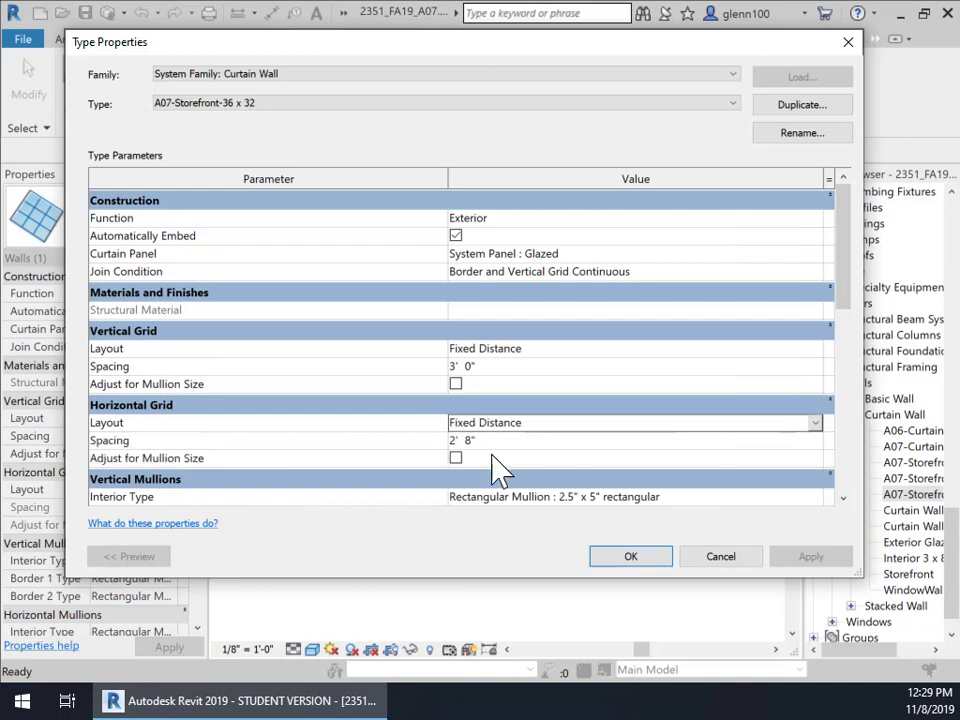
{"action": "left_click", "coordinate": [477, 441]}
{"action": "left_click_drag", "start_coordinate": [489, 442], "coordinate": [428, 444]}
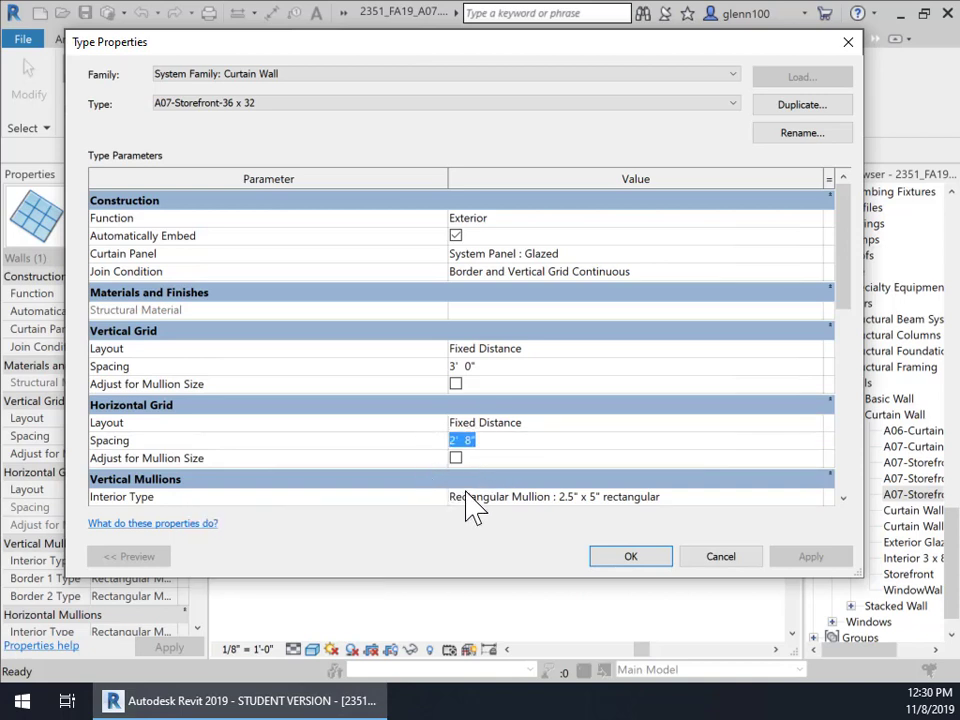
{"action": "left_click", "coordinate": [489, 367]}
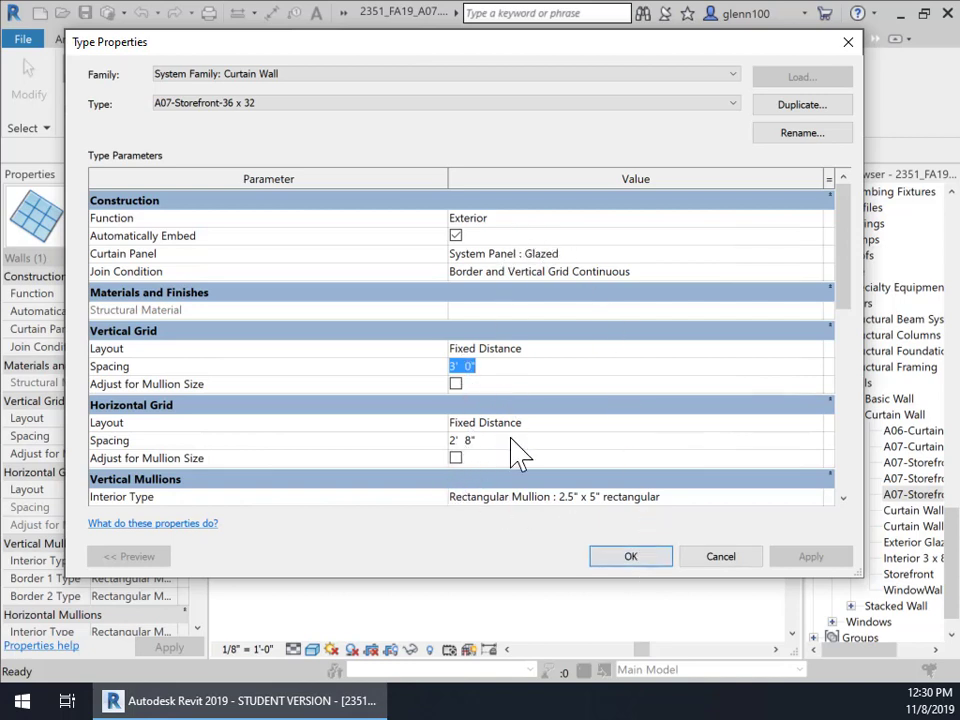
{"action": "left_click", "coordinate": [634, 562]}
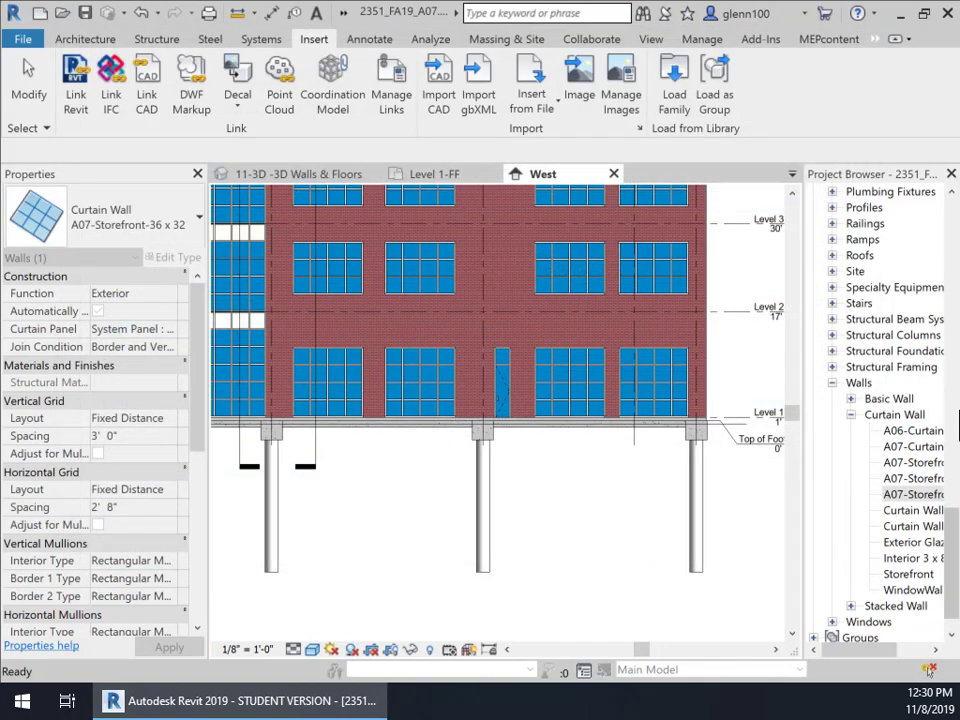
- Open the Level 2-FF floor plan at the underlaid door near grid 4 on the west wall and review the view's underlay settings
{"action": "mouse_move", "coordinate": [952, 541]}
{"action": "left_mouse_down"}
{"action": "mouse_move", "coordinate": [952, 522]}
{"action": "mouse_move", "coordinate": [957, 532]}
{"action": "left_mouse_up"}
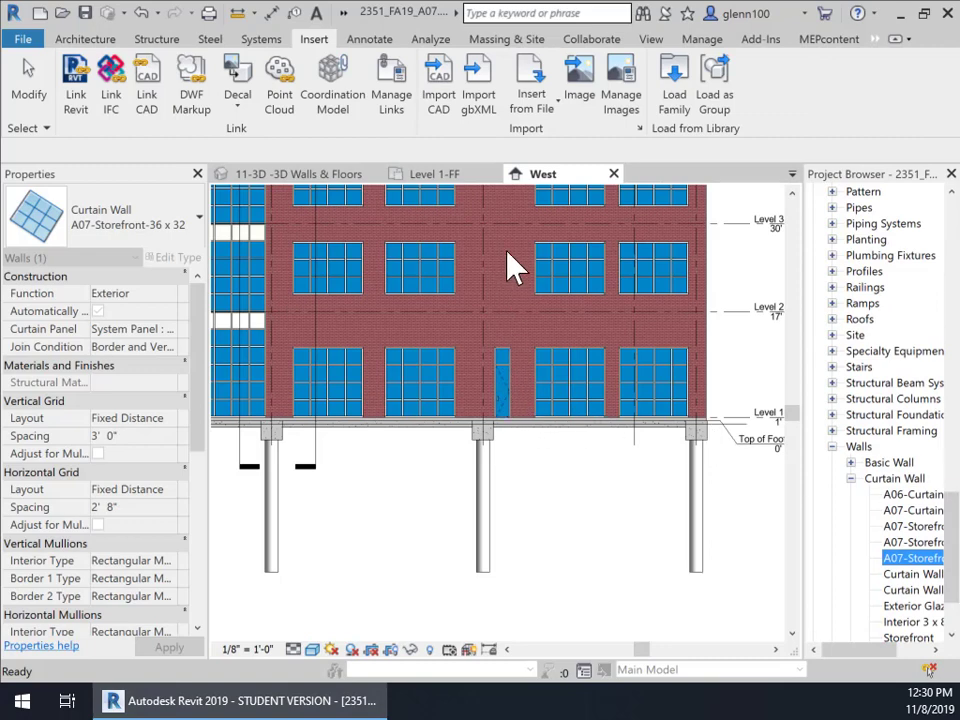
{"action": "left_click_drag", "start_coordinate": [955, 541], "coordinate": [950, 320]}
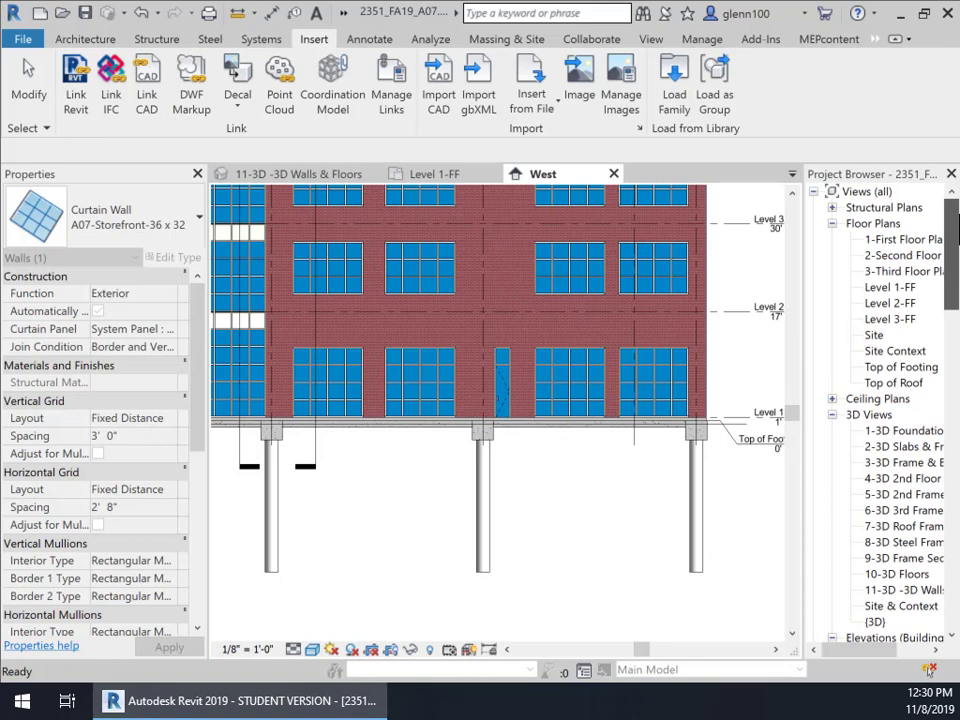
{"action": "double_click", "coordinate": [905, 305]}
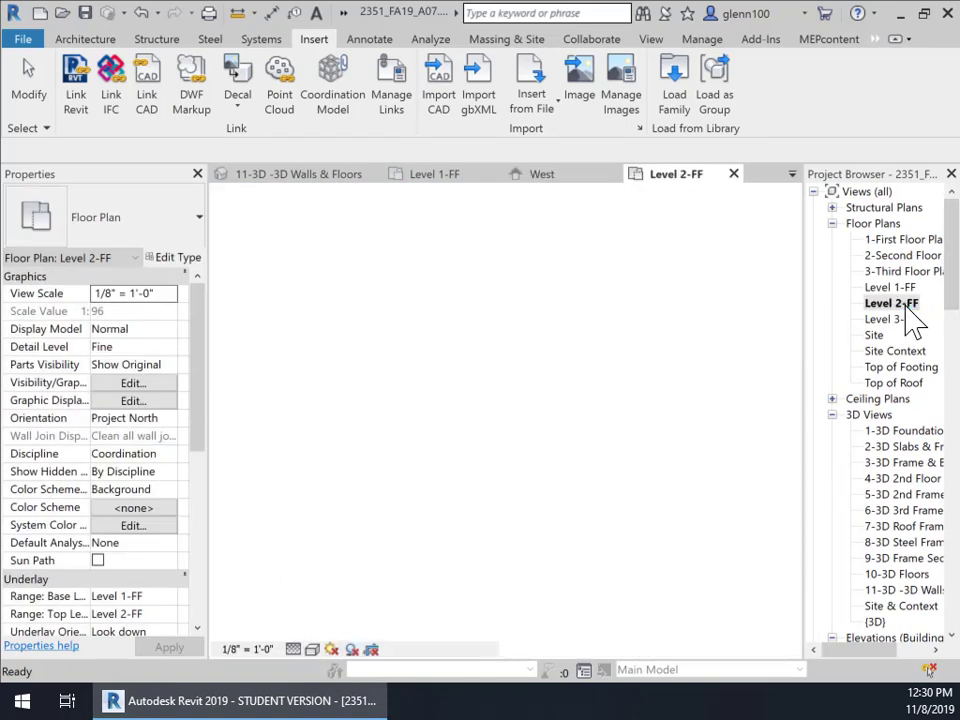
{"action": "scroll", "coordinate": [455, 388], "scroll_direction": "up", "scroll_amount": 10}
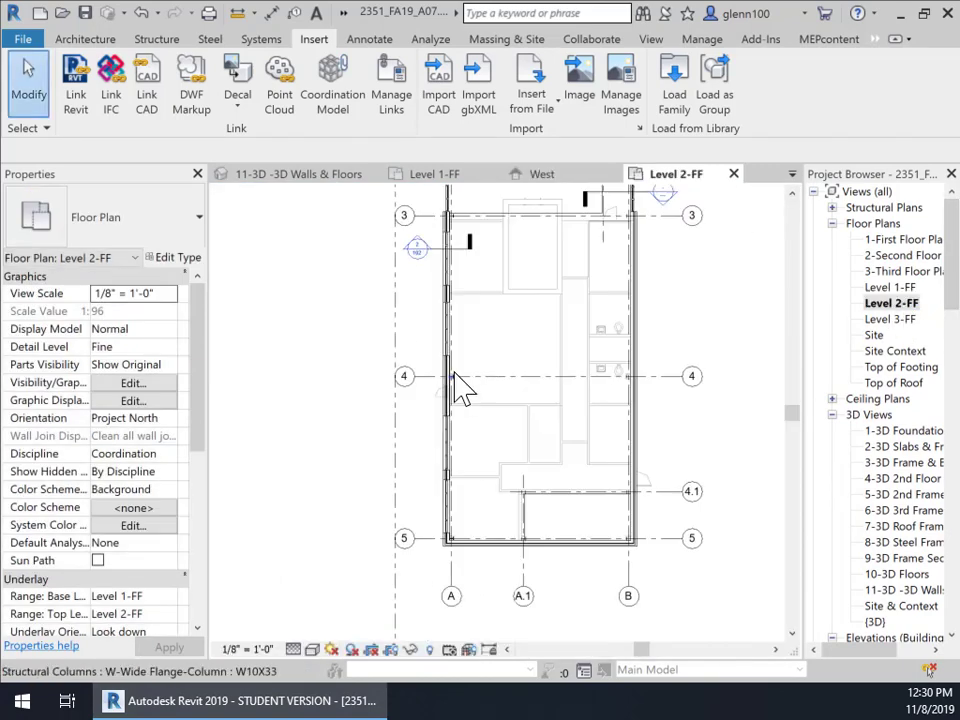
{"action": "middle_click_drag", "start_coordinate": [520, 338], "coordinate": [525, 317]}
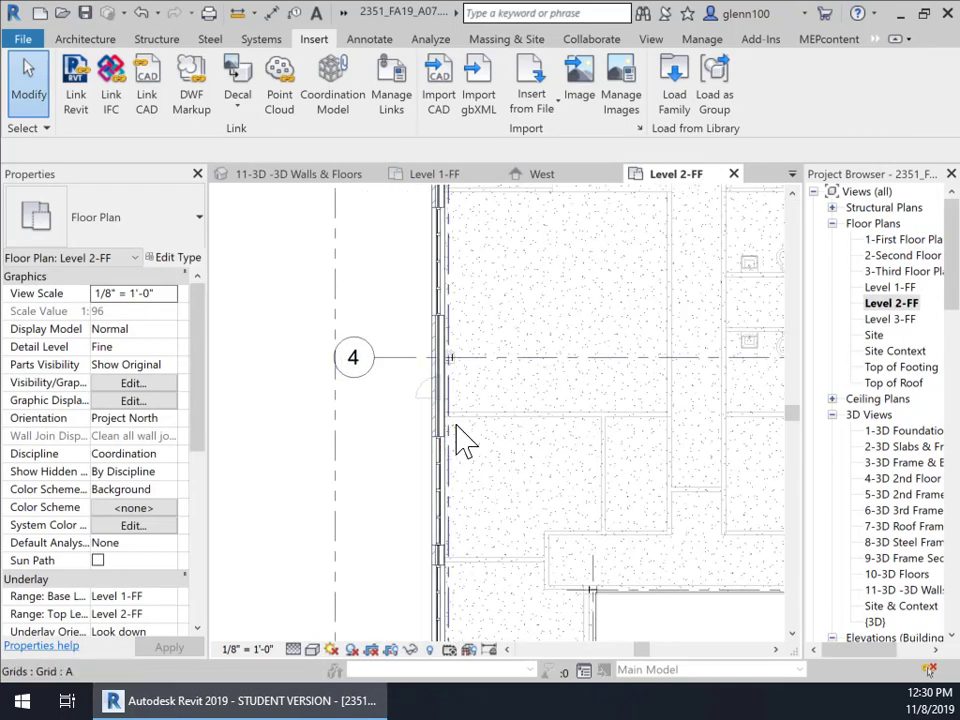
{"action": "scroll", "coordinate": [435, 420], "scroll_direction": "up", "scroll_amount": 3}
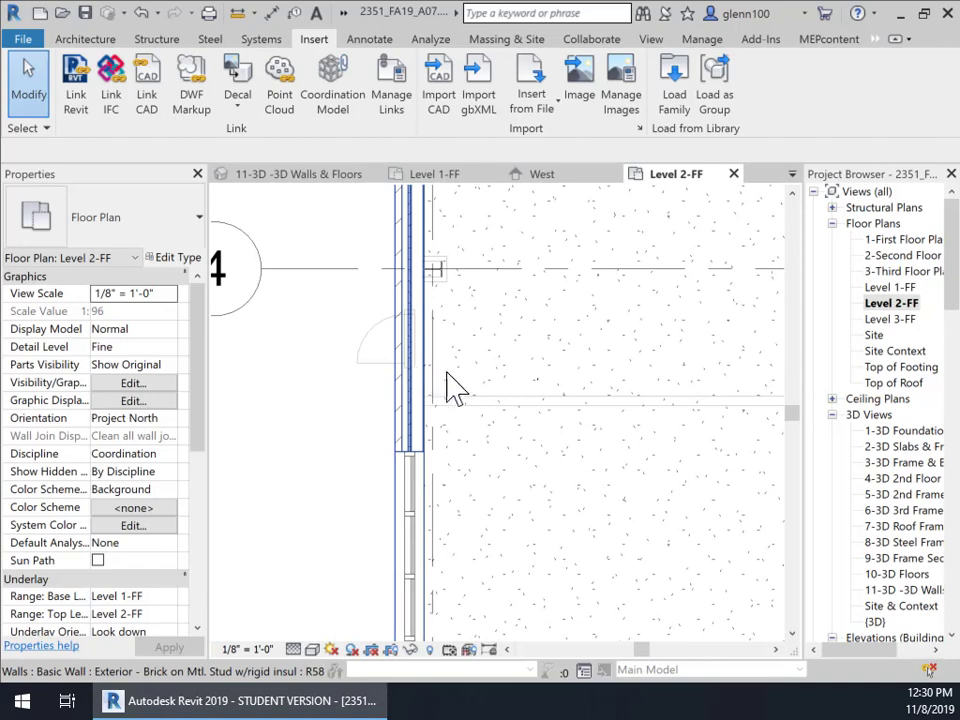
{"action": "scroll", "coordinate": [458, 390], "scroll_direction": "up", "scroll_amount": 2}
{"action": "middle_click_drag", "start_coordinate": [461, 392], "coordinate": [643, 326]}
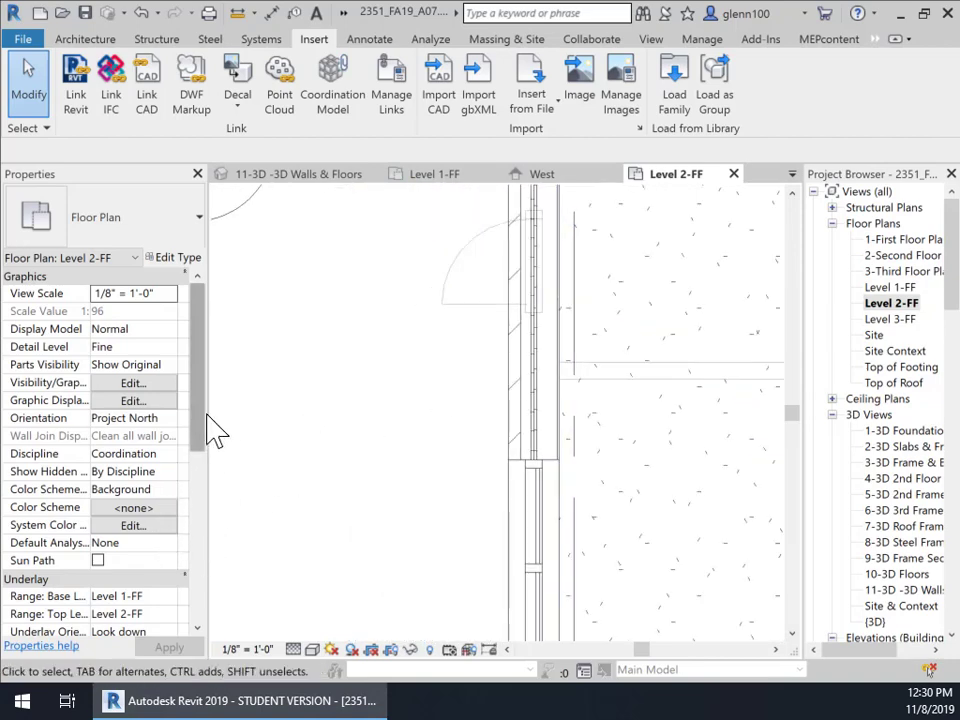
{"action": "left_click_drag", "start_coordinate": [197, 405], "coordinate": [204, 489]}
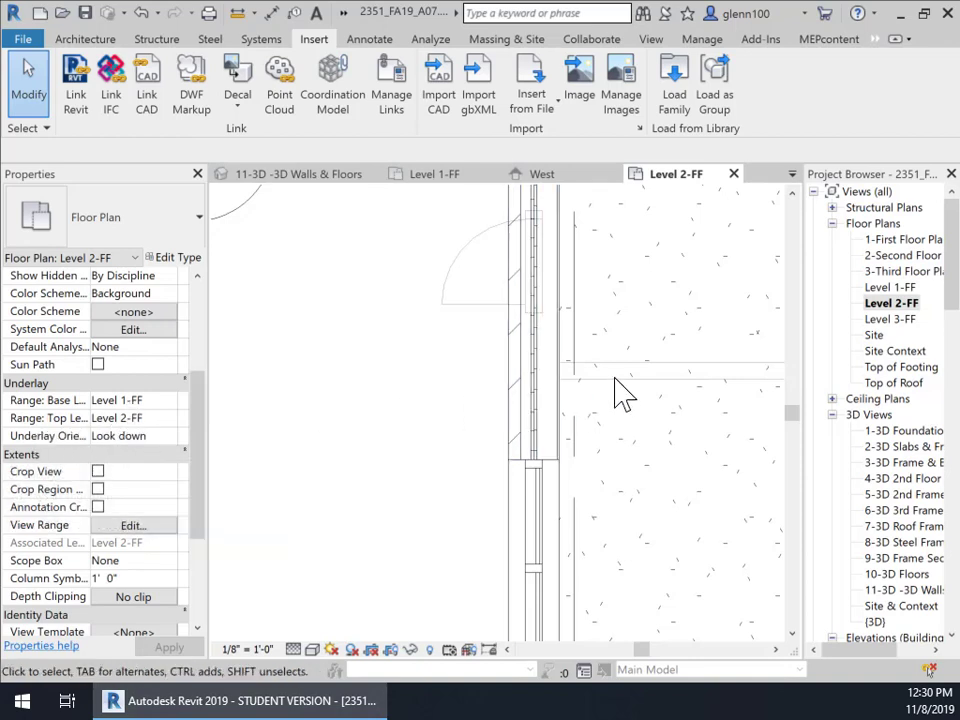
- Draw an A07-Storefront-36 x 32 curtain wall in the Level 2-FF brick wall, spanning the full width of the underlaid storefront near grid 4
{"action": "scroll", "coordinate": [618, 478], "scroll_direction": "down", "scroll_amount": 2}
{"action": "scroll", "coordinate": [583, 377], "scroll_direction": "up", "scroll_amount": 3}
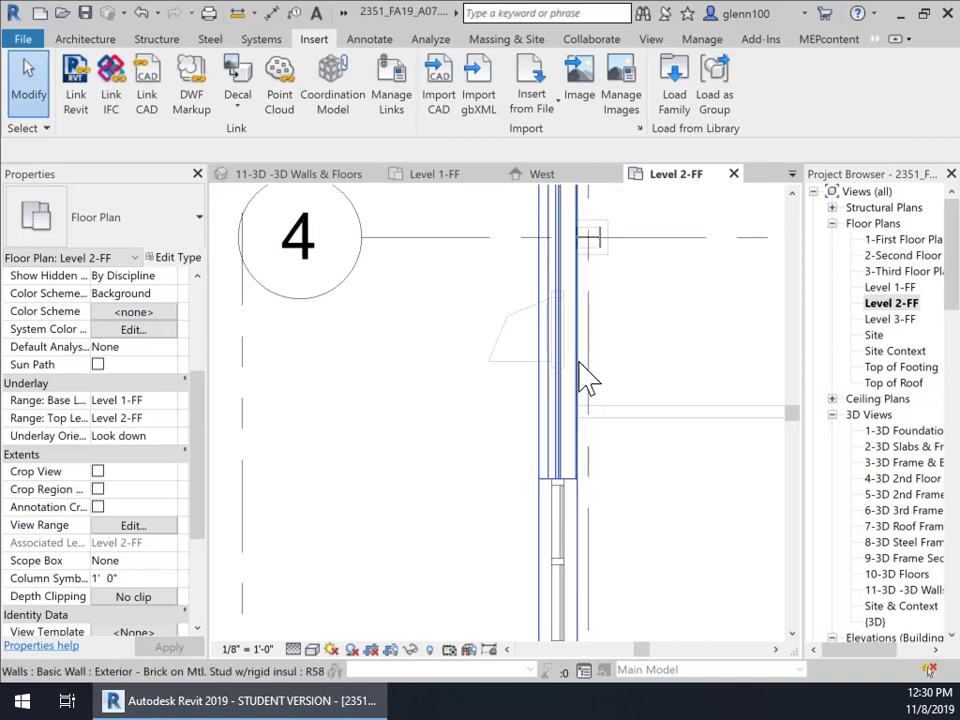
{"action": "scroll", "coordinate": [583, 361], "scroll_direction": "up", "scroll_amount": 1}
{"action": "middle_click_drag", "start_coordinate": [700, 412], "coordinate": [677, 471]}
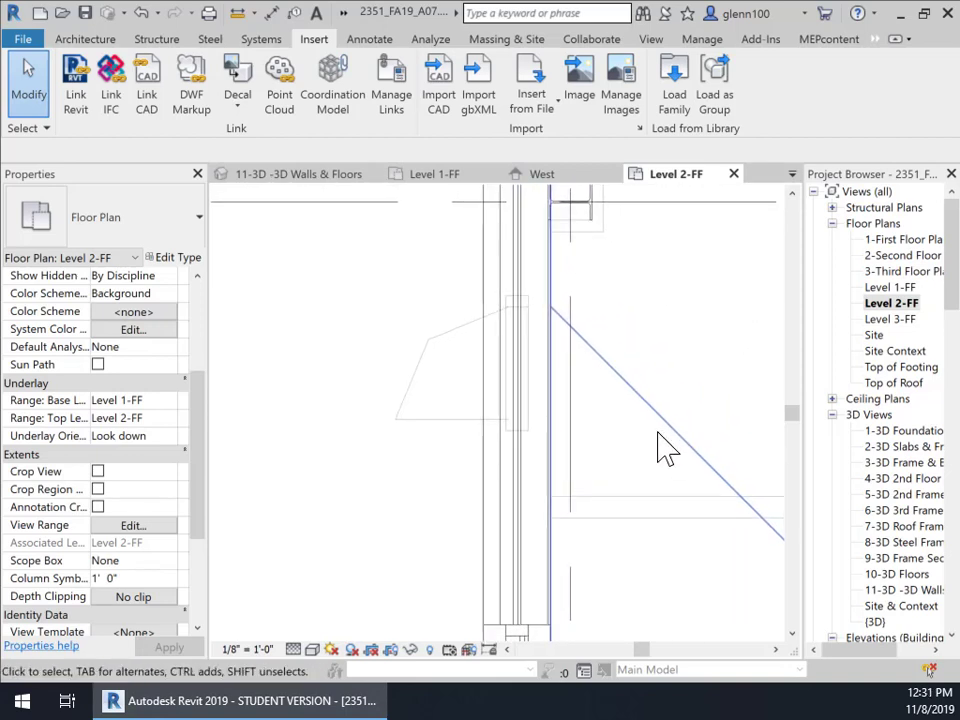
{"action": "left_click", "coordinate": [73, 40]}
{"action": "left_click", "coordinate": [79, 100]}
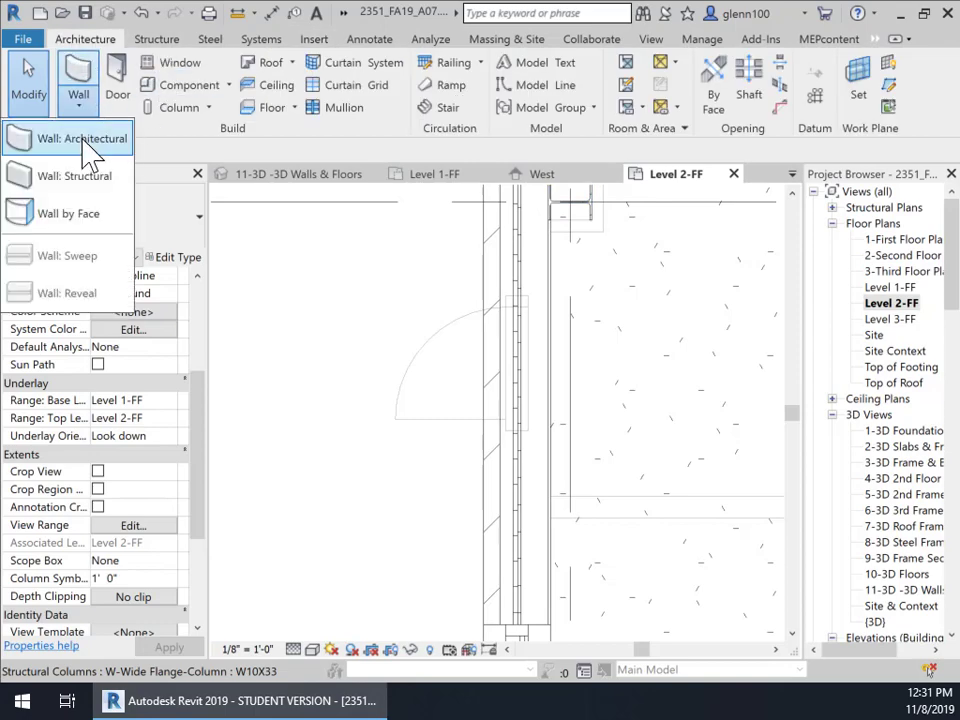
{"action": "left_click", "coordinate": [86, 140]}
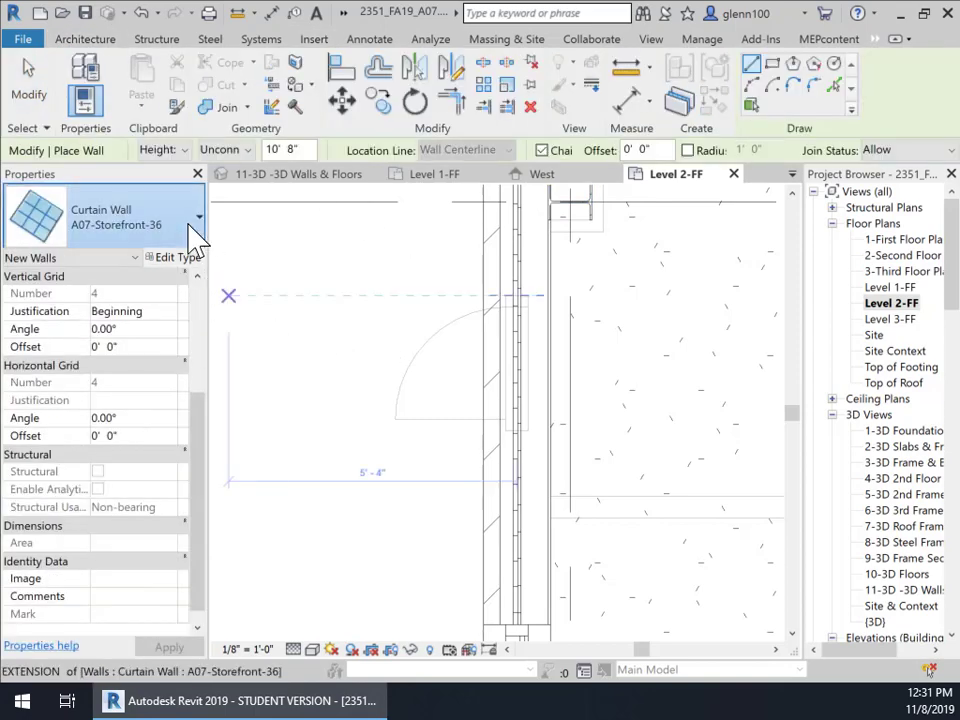
{"action": "left_click", "coordinate": [193, 238]}
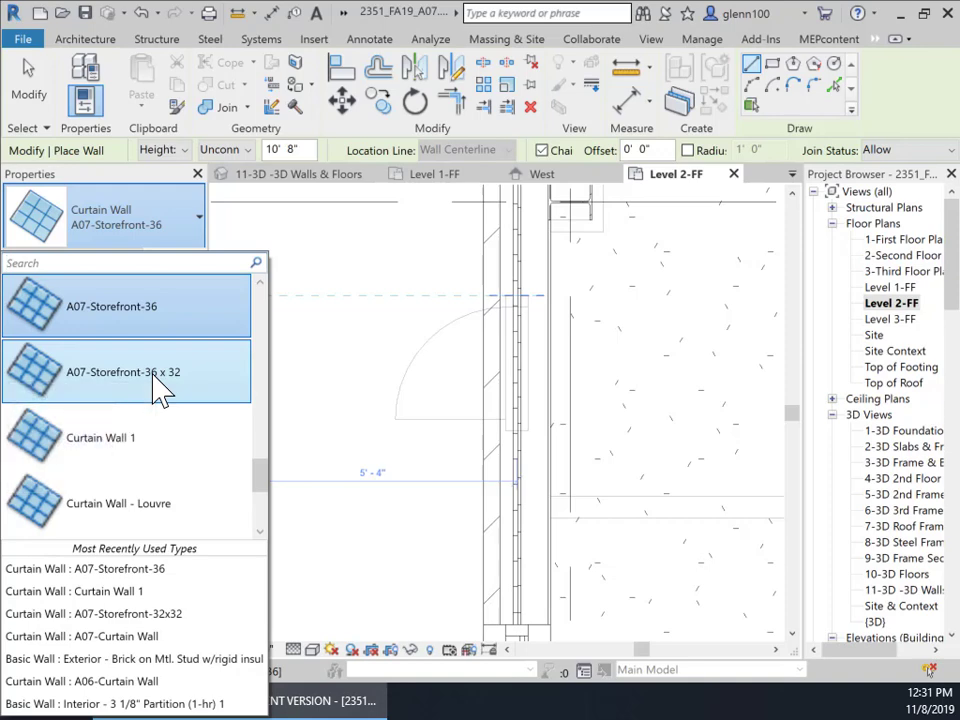
{"action": "left_click", "coordinate": [221, 390]}
{"action": "scroll", "coordinate": [519, 430], "scroll_direction": "up", "scroll_amount": 3}
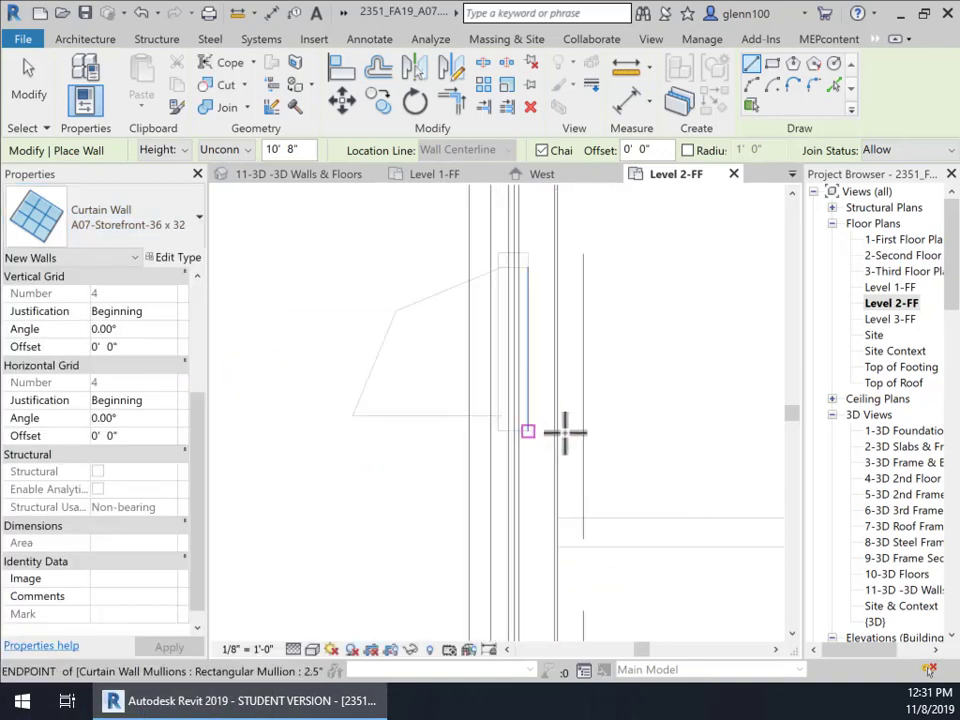
{"action": "left_click", "coordinate": [515, 433]}
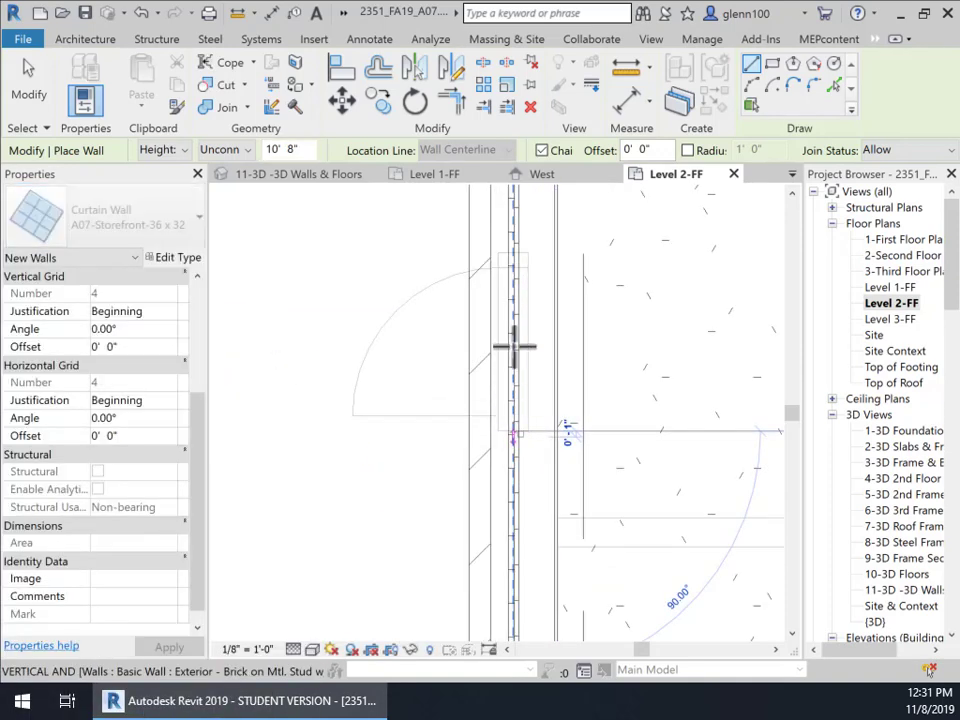
{"action": "left_click", "coordinate": [514, 252]}
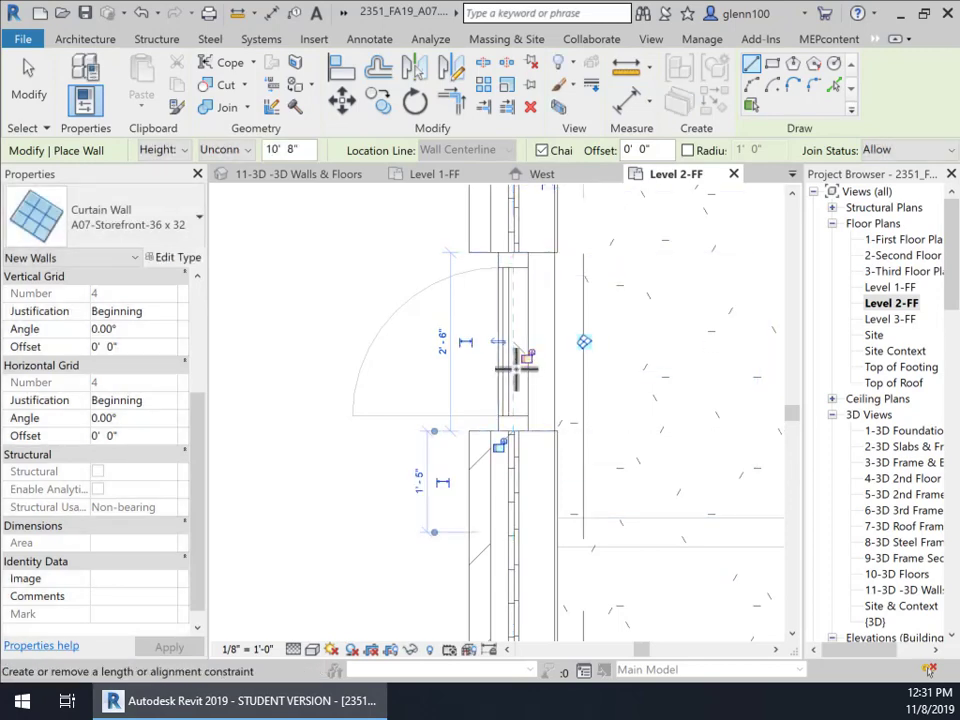
- Examine the new Level 2 narrow storefront above the door in the West elevation, including its grid layout and properties
{"action": "left_click", "coordinate": [582, 174]}
{"action": "key", "text": "Escape"}
{"action": "key", "text": "Escape"}
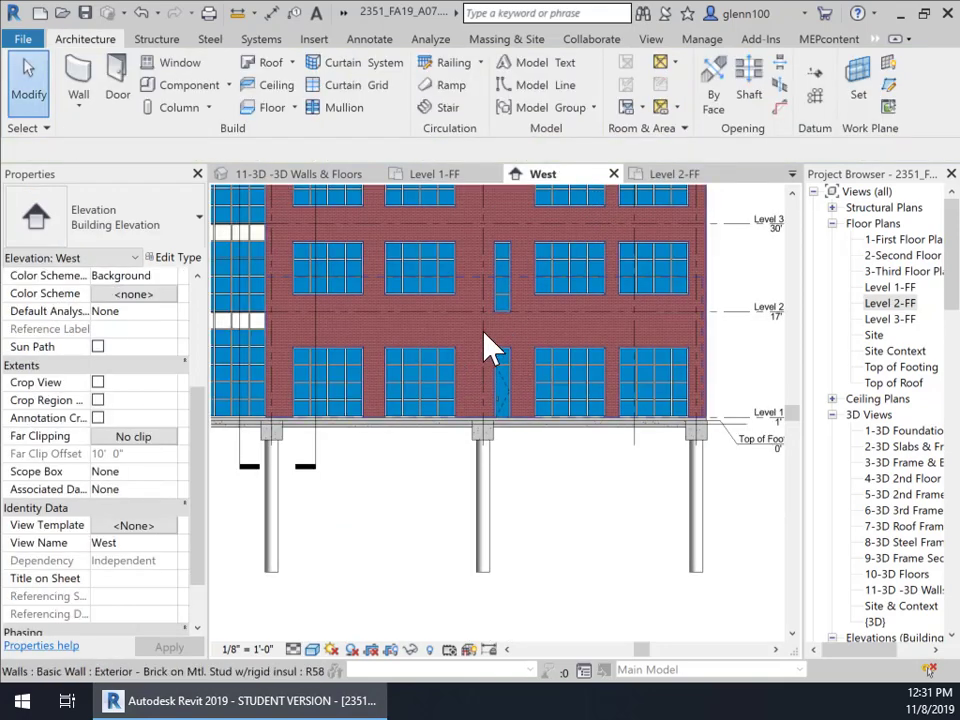
{"action": "scroll", "coordinate": [500, 335], "scroll_direction": "up", "scroll_amount": 1}
{"action": "scroll", "coordinate": [505, 322], "scroll_direction": "up", "scroll_amount": 2}
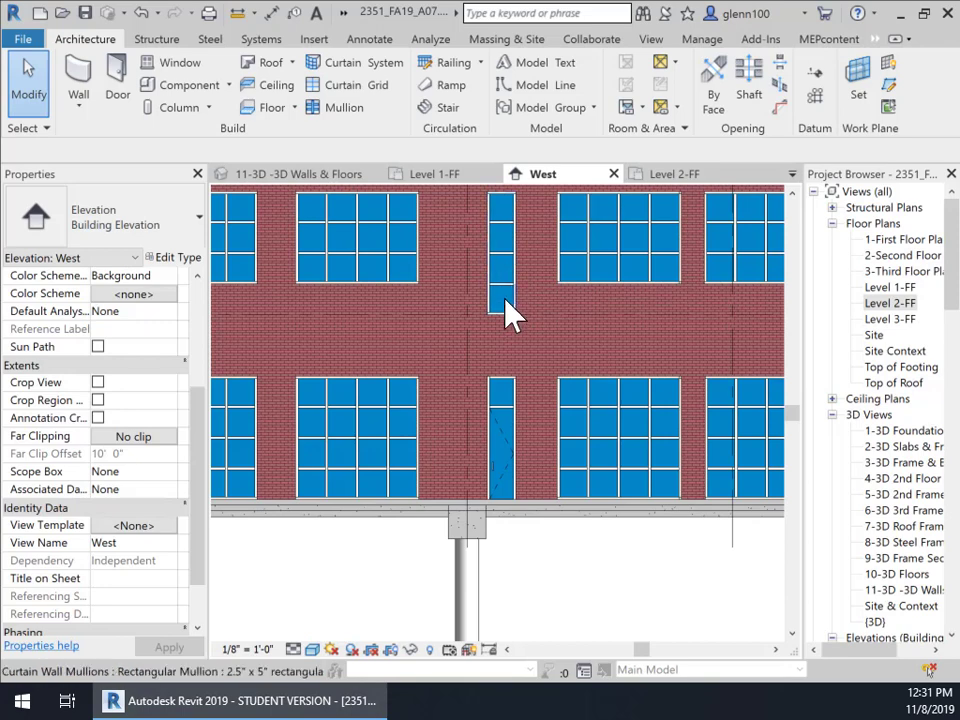
{"action": "left_click", "coordinate": [510, 212]}
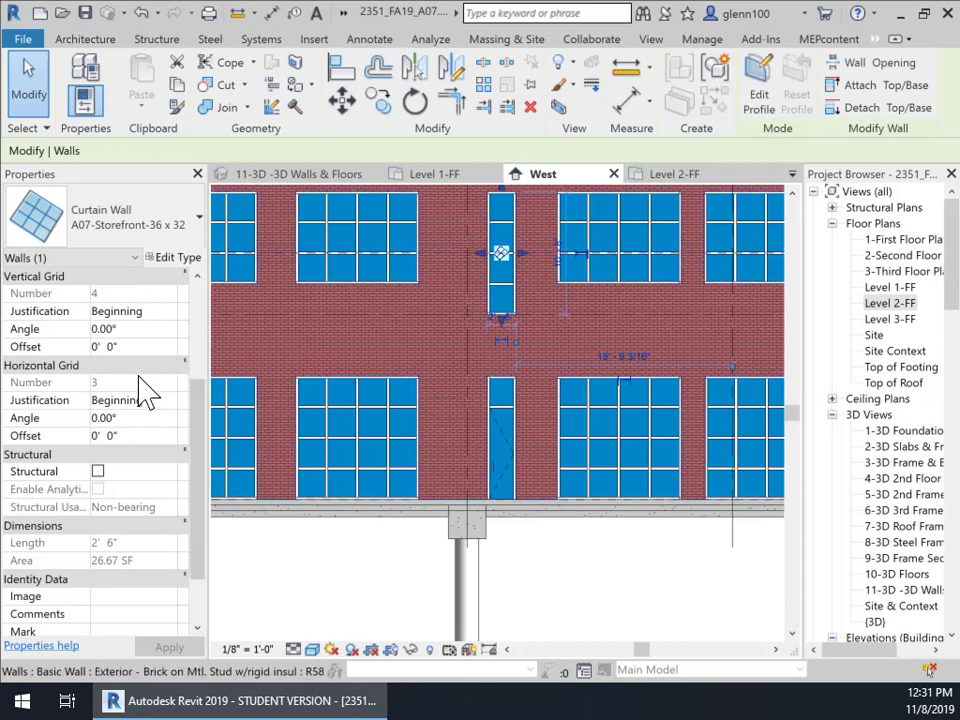
{"action": "left_click", "coordinate": [566, 590]}
- Raise the base of the Level 2 narrow storefront in the West elevation to align with the sills of the adjacent windows
{"action": "scroll", "coordinate": [530, 314], "scroll_direction": "up", "scroll_amount": 4}
{"action": "middle_click_drag", "start_coordinate": [570, 356], "coordinate": [551, 527]}
{"action": "scroll", "coordinate": [551, 527], "scroll_direction": "down", "scroll_amount": 1}
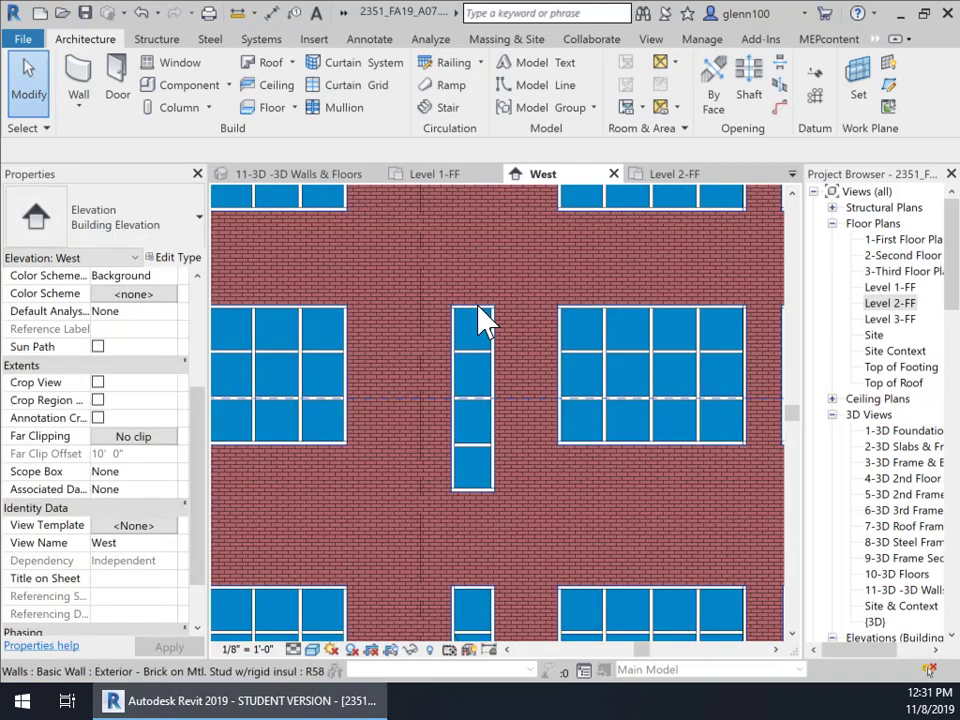
{"action": "key", "text": "Tab"}
{"action": "key", "text": "Tab"}
{"action": "left_click", "coordinate": [485, 322]}
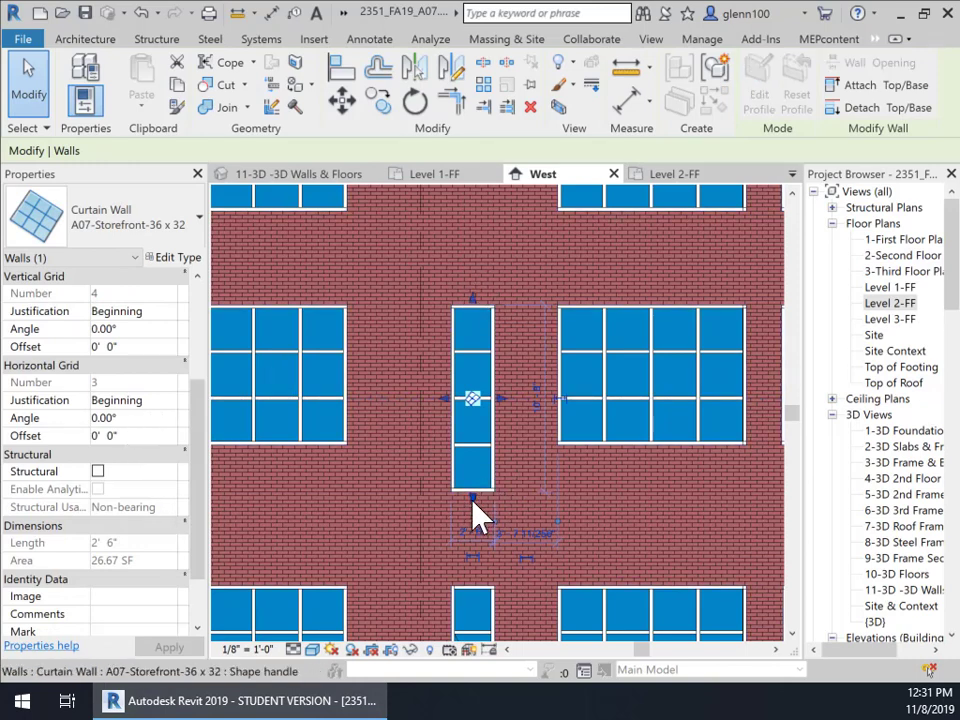
{"action": "left_click_drag", "start_coordinate": [476, 497], "coordinate": [472, 444]}
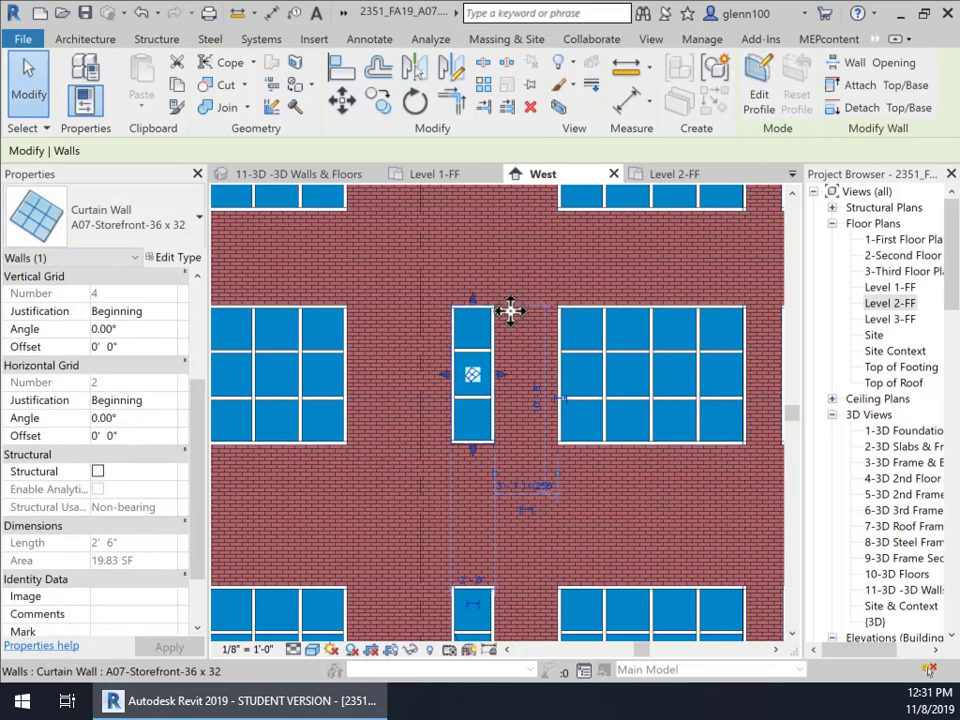
{"action": "left_click", "coordinate": [515, 487]}
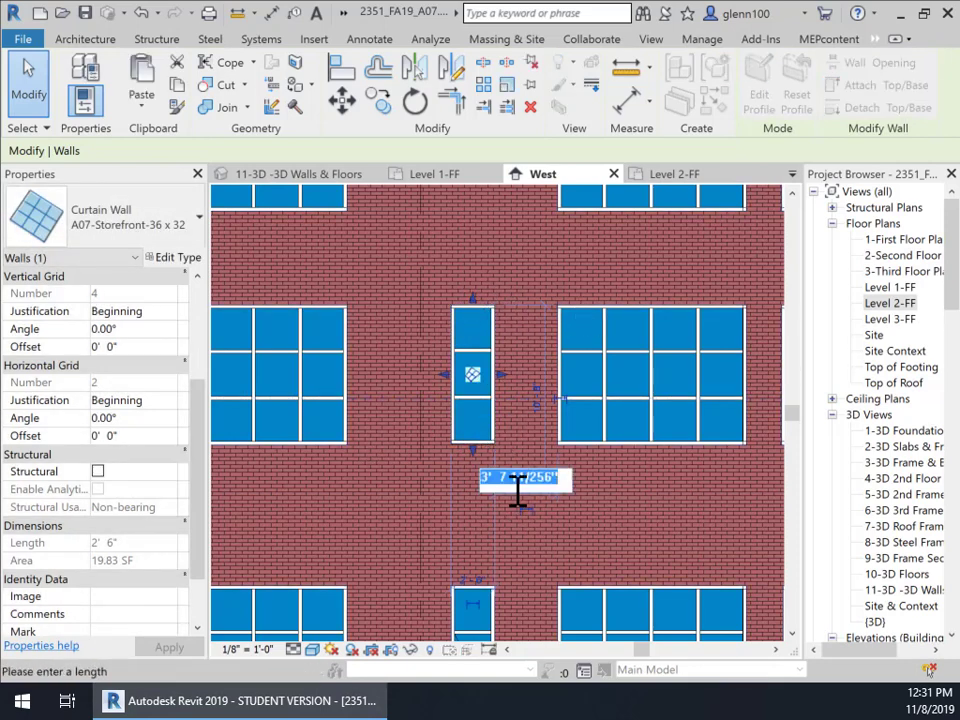
{"action": "left_click", "coordinate": [655, 525]}
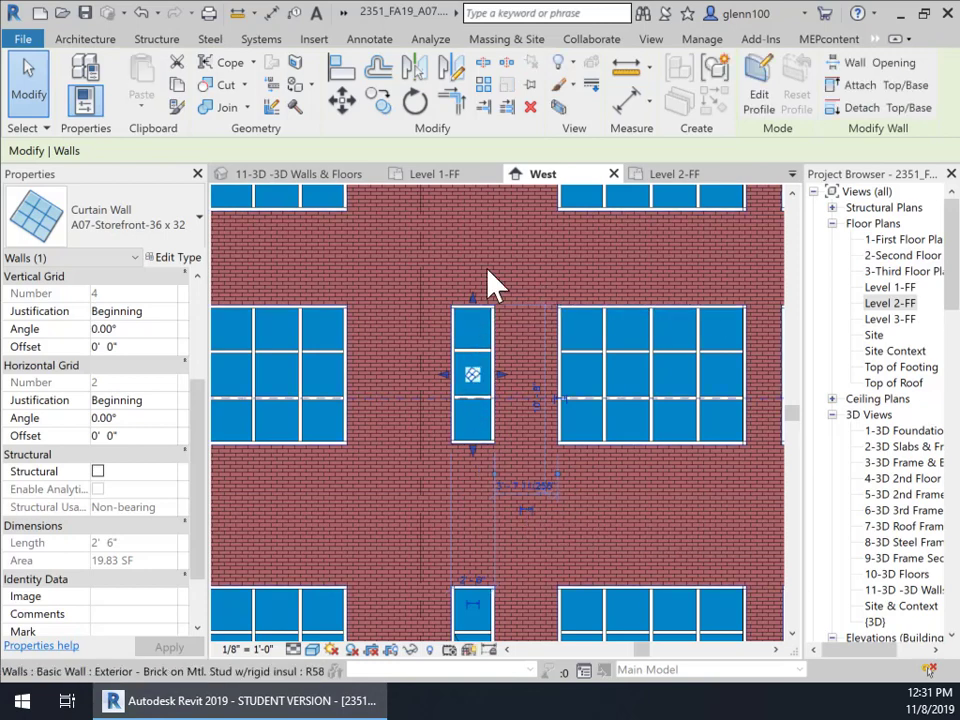
{"action": "left_click", "coordinate": [379, 100]}
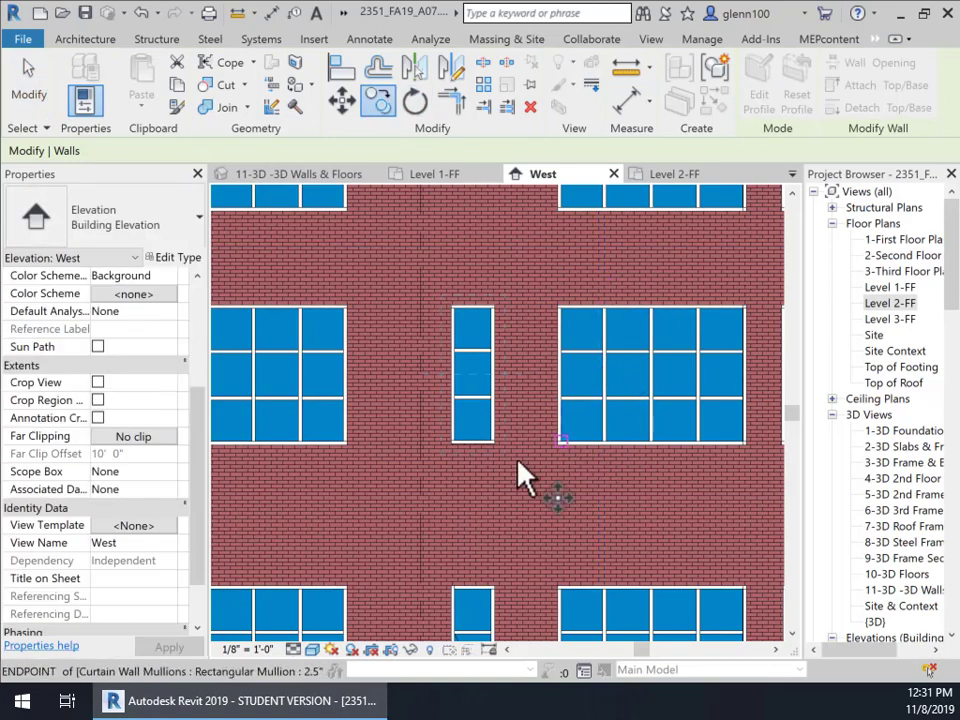
{"action": "left_click", "coordinate": [494, 456]}
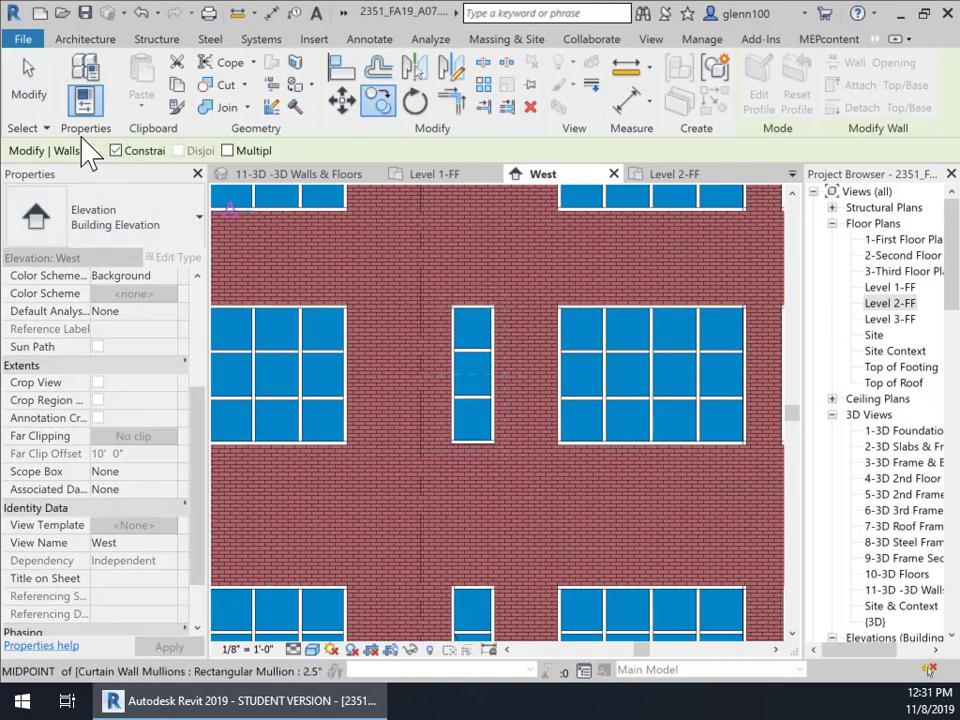
{"action": "key", "text": "Escape"}
{"action": "key", "text": "Escape"}
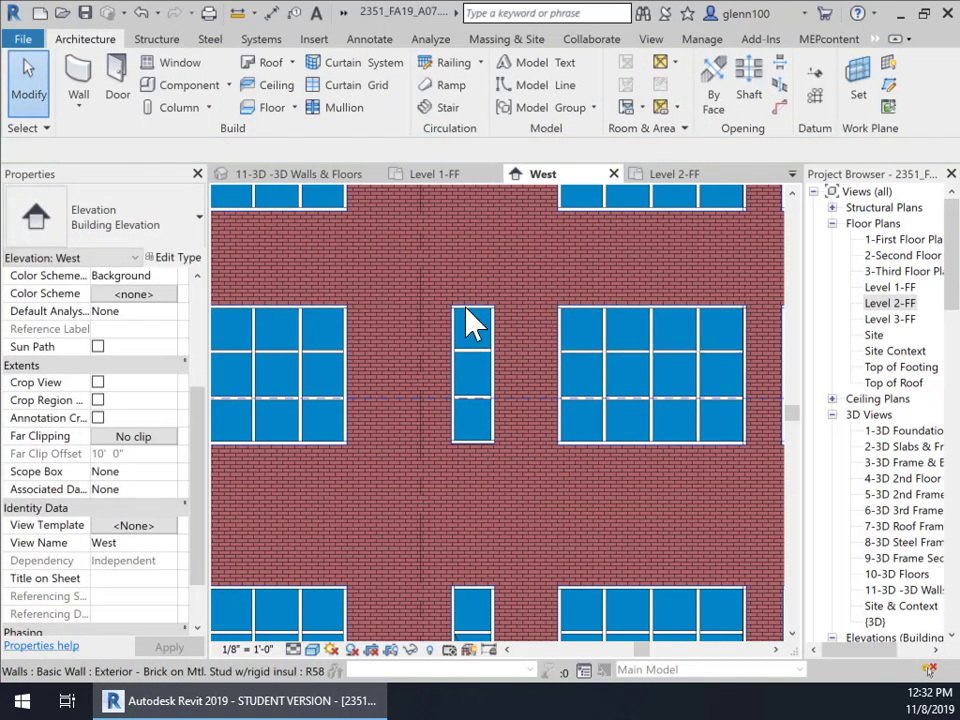
{"action": "key", "text": "Tab"}
{"action": "key", "text": "Tab"}
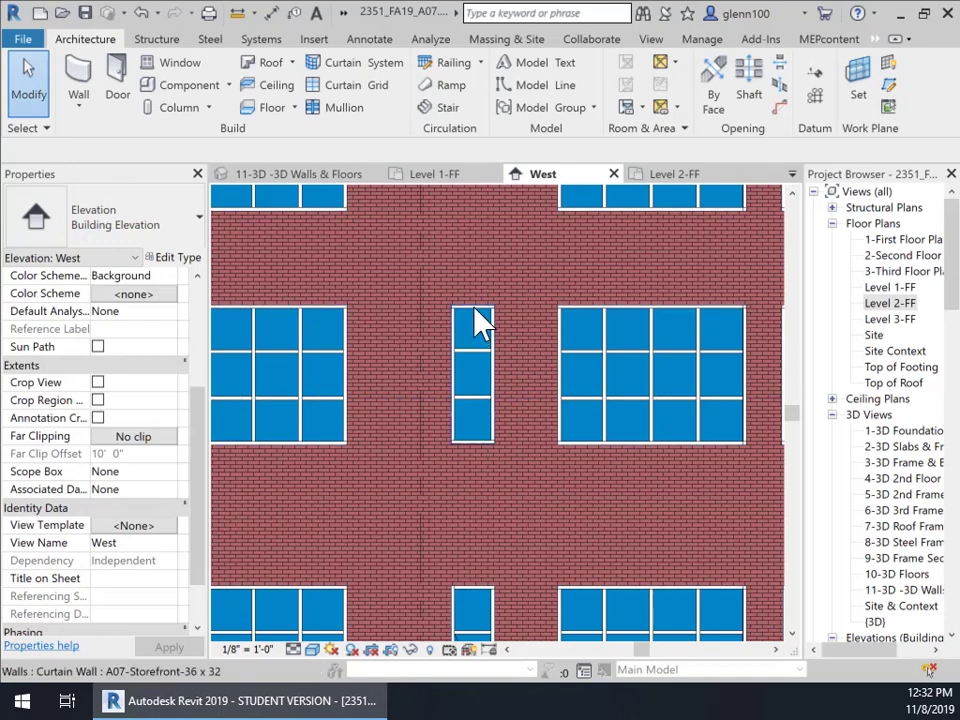
{"action": "left_click", "coordinate": [480, 322]}
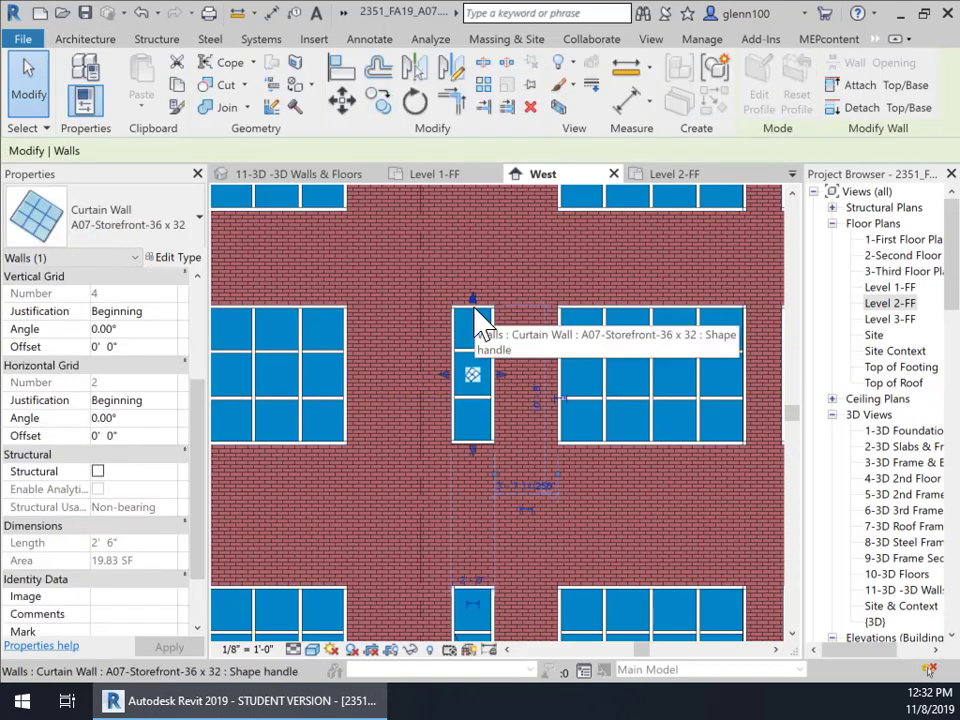
{"action": "left_click", "coordinate": [380, 108]}
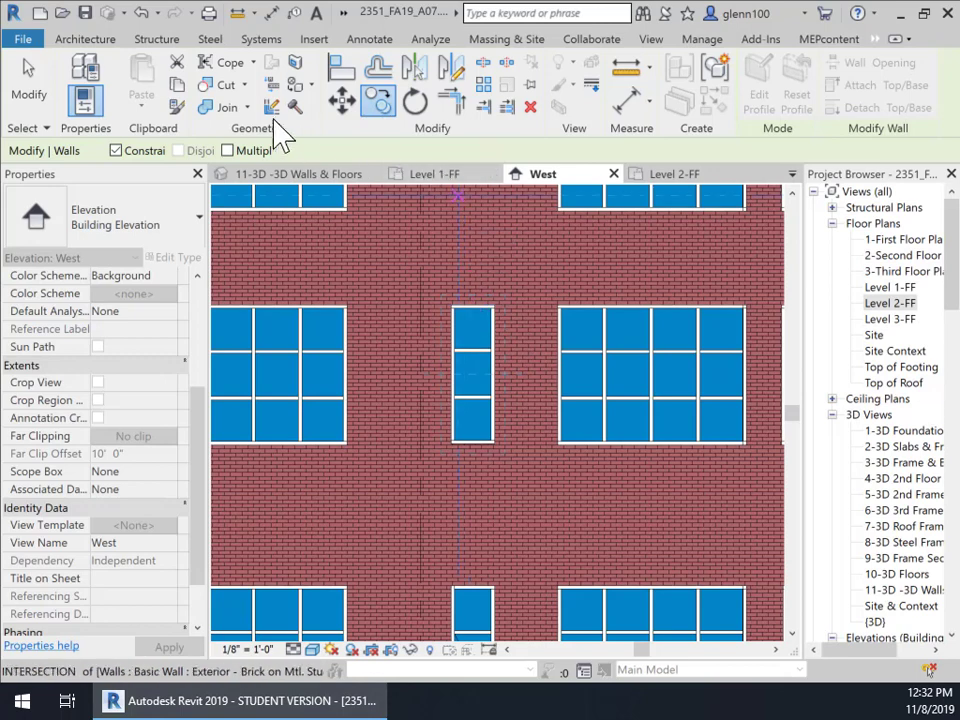
{"action": "left_click", "coordinate": [28, 88]}
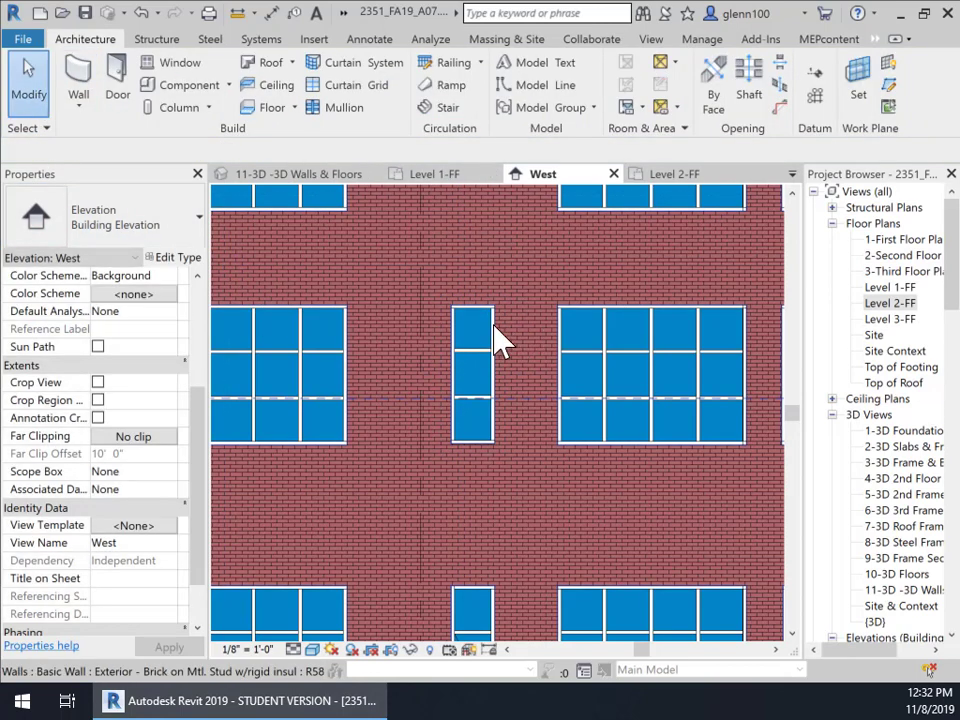
- Copy the Level 2 narrow A07-Storefront-36 x 32 curtain wall in the West elevation to the clipboard
{"action": "key", "text": "Tab"}
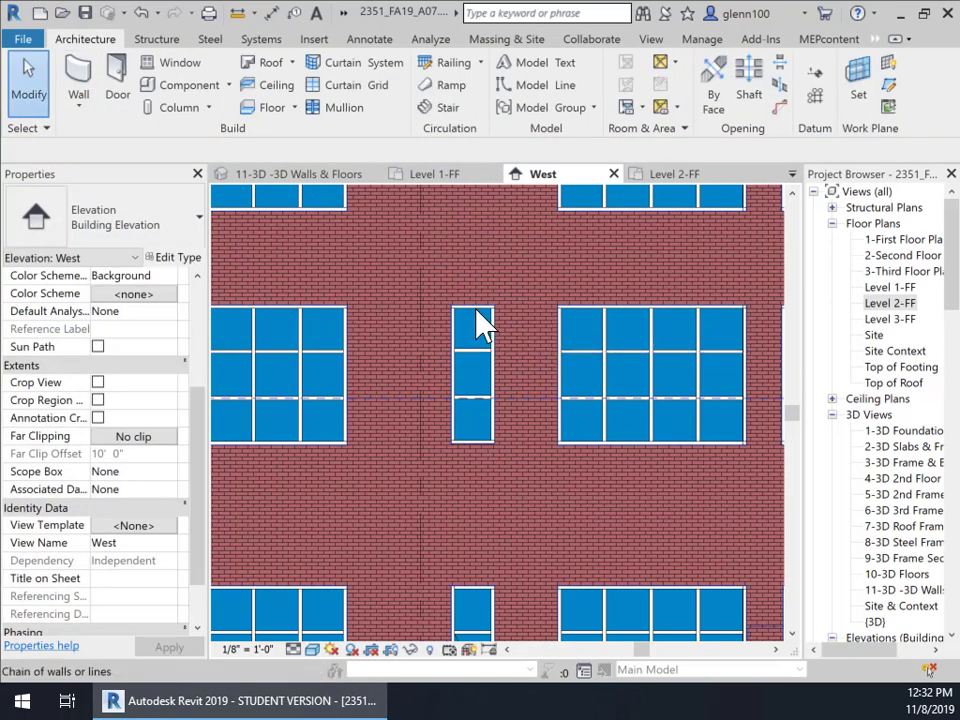
{"action": "key", "text": "Tab"}
{"action": "left_click", "coordinate": [481, 323]}
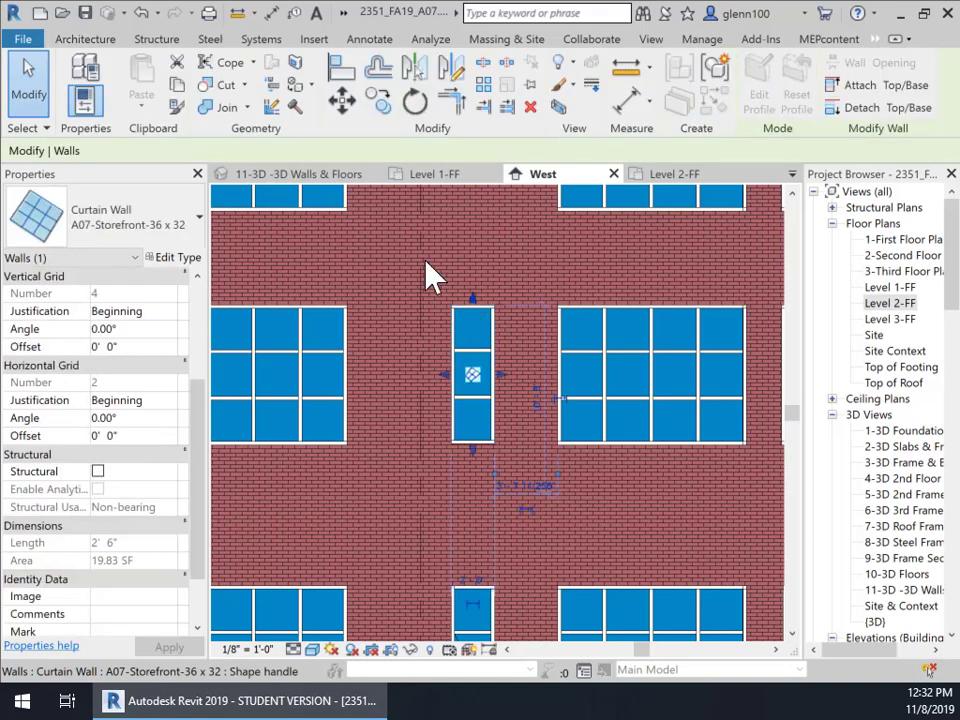
{"action": "left_click", "coordinate": [179, 80]}
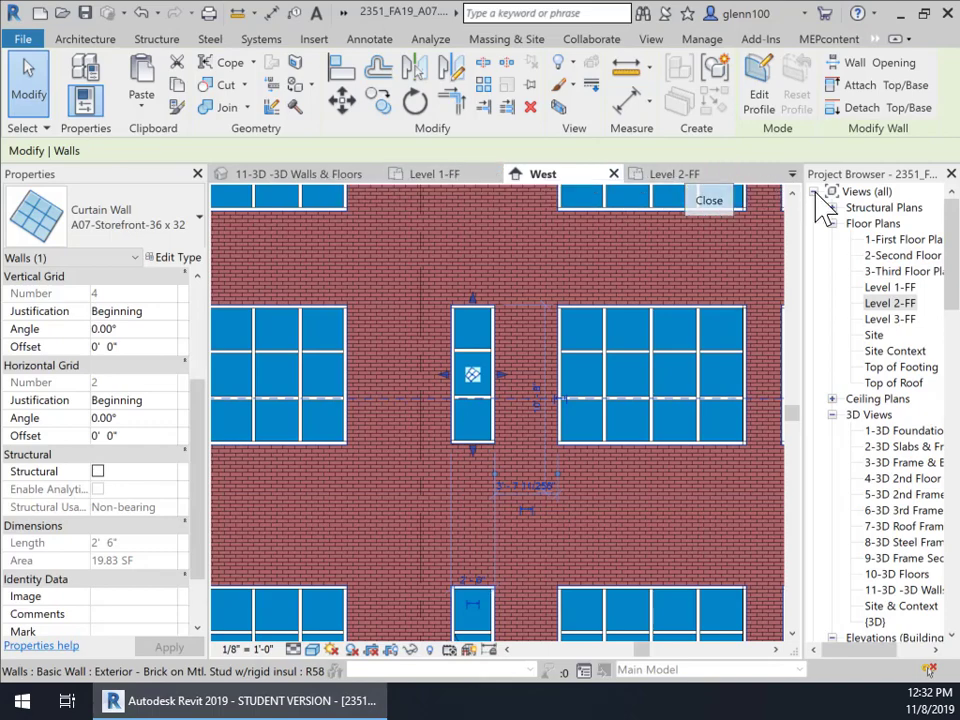
- Open the 3-Third Floor Plan and paste the copied narrow storefront aligned to the current view, in the west wall near grid 4
{"action": "double_click", "coordinate": [900, 271]}
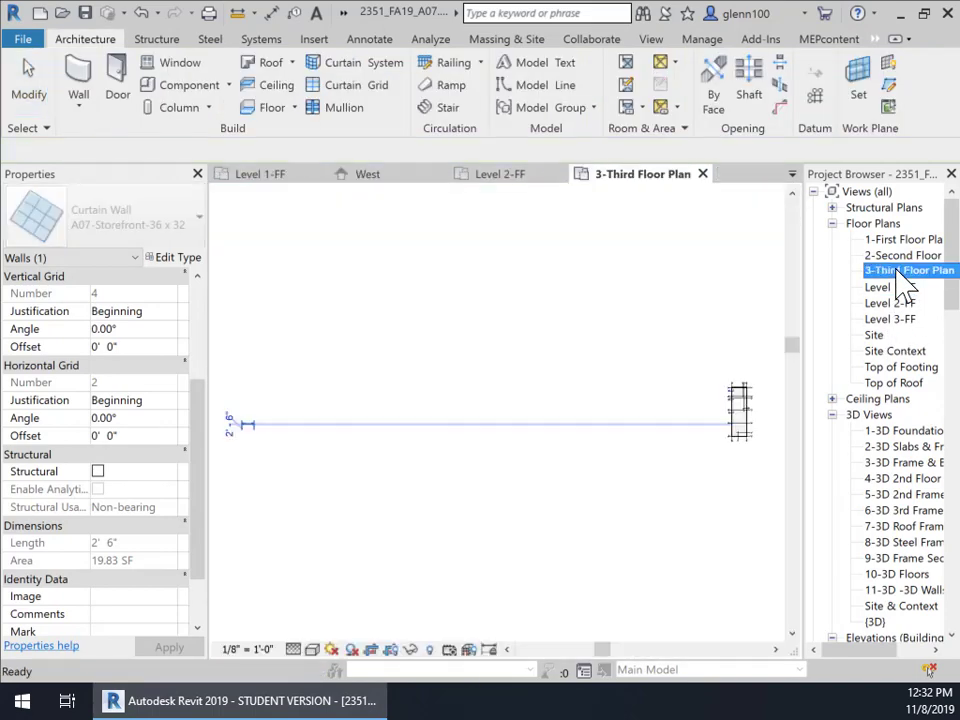
{"action": "middle_click_drag", "start_coordinate": [737, 425], "coordinate": [438, 398]}
{"action": "scroll", "coordinate": [437, 398], "scroll_direction": "up", "scroll_amount": 1}
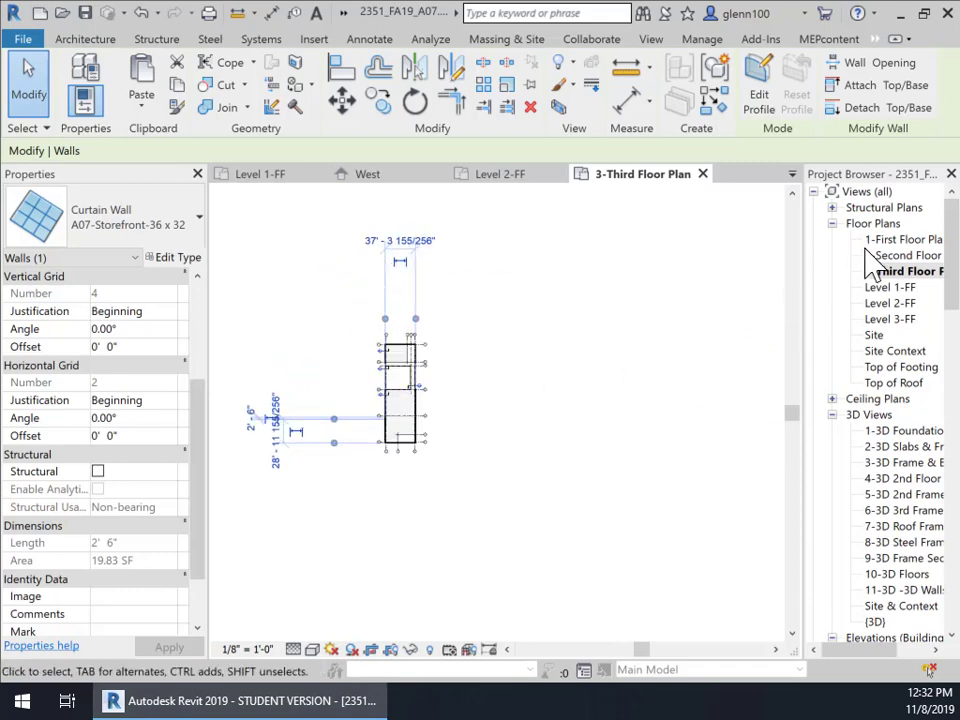
{"action": "scroll", "coordinate": [440, 410], "scroll_direction": "up", "scroll_amount": 5}
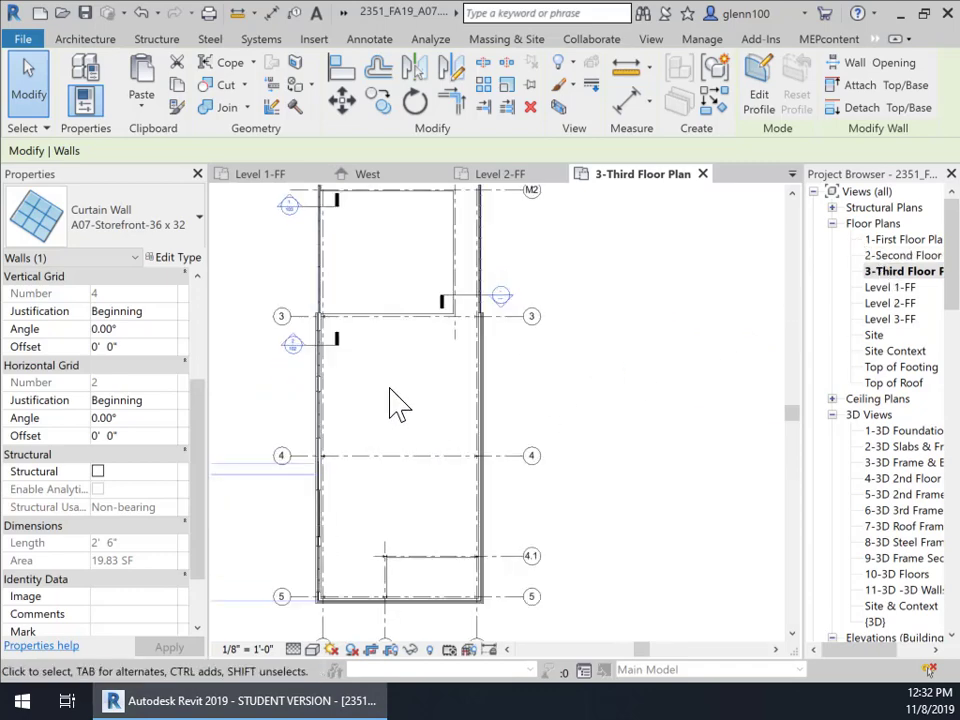
{"action": "middle_click_drag", "start_coordinate": [396, 401], "coordinate": [489, 349]}
{"action": "scroll", "coordinate": [439, 392], "scroll_direction": "up", "scroll_amount": 3}
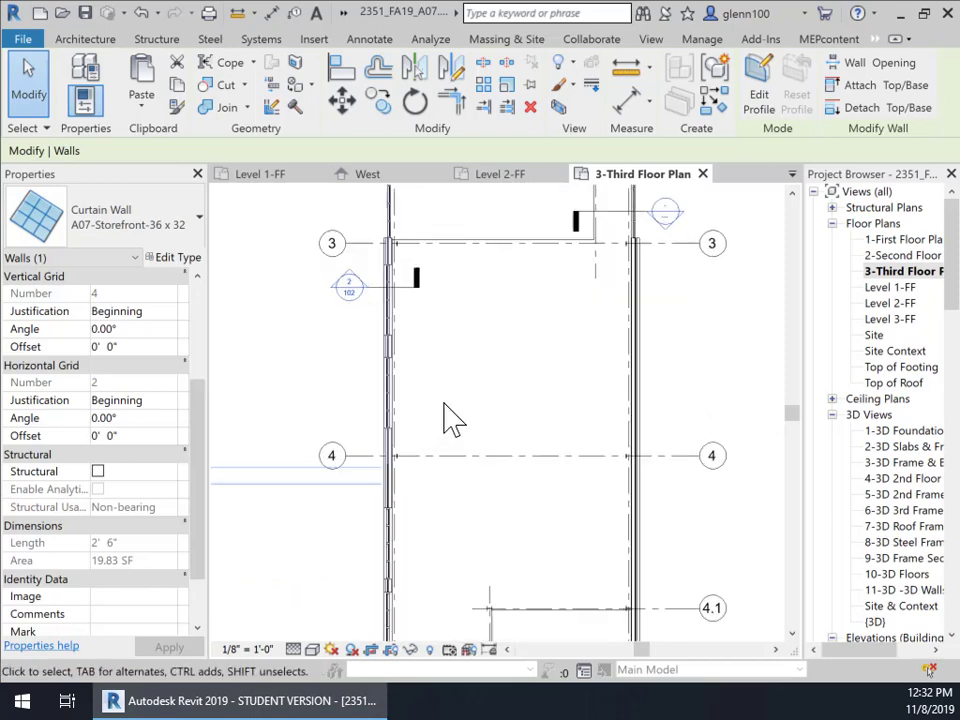
{"action": "middle_click_drag", "start_coordinate": [450, 418], "coordinate": [480, 449]}
{"action": "scroll", "coordinate": [440, 430], "scroll_direction": "up", "scroll_amount": 3}
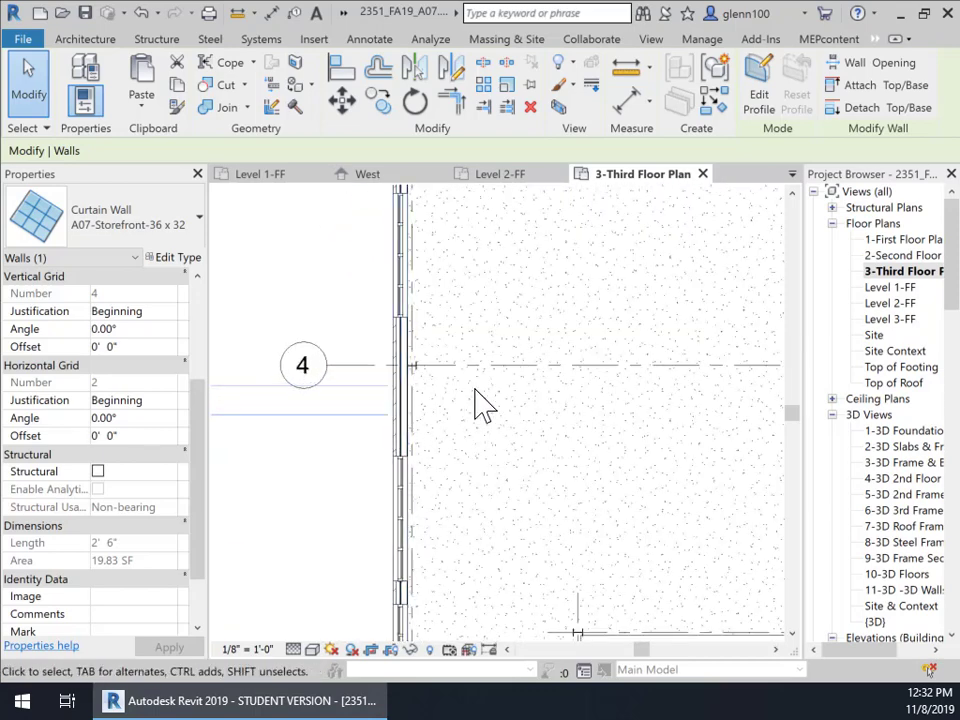
{"action": "left_click", "coordinate": [141, 106]}
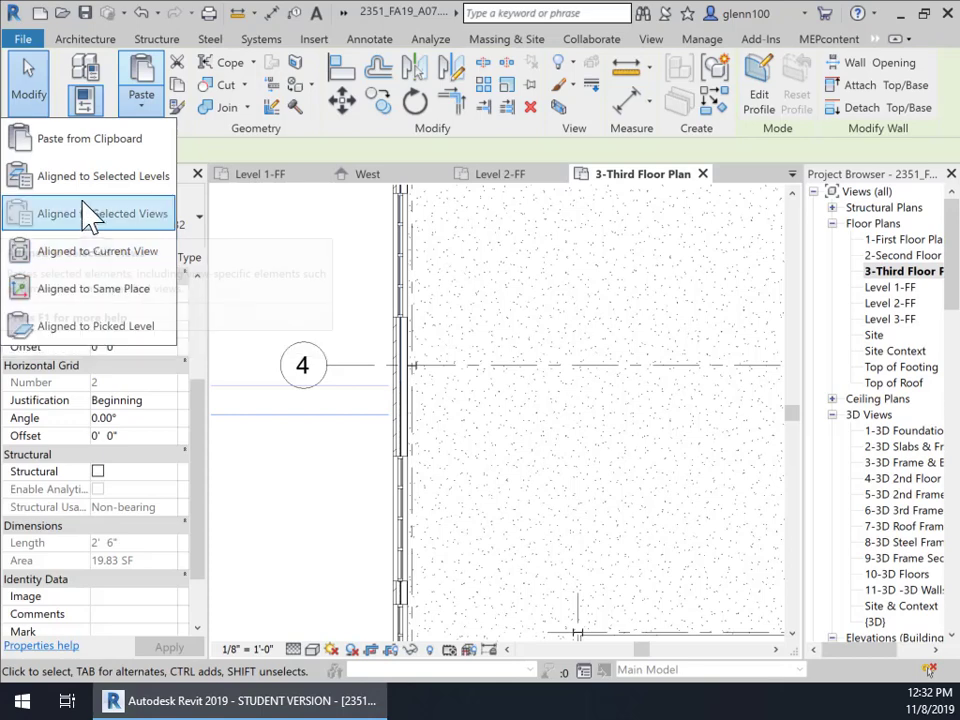
{"action": "left_click", "coordinate": [118, 255]}
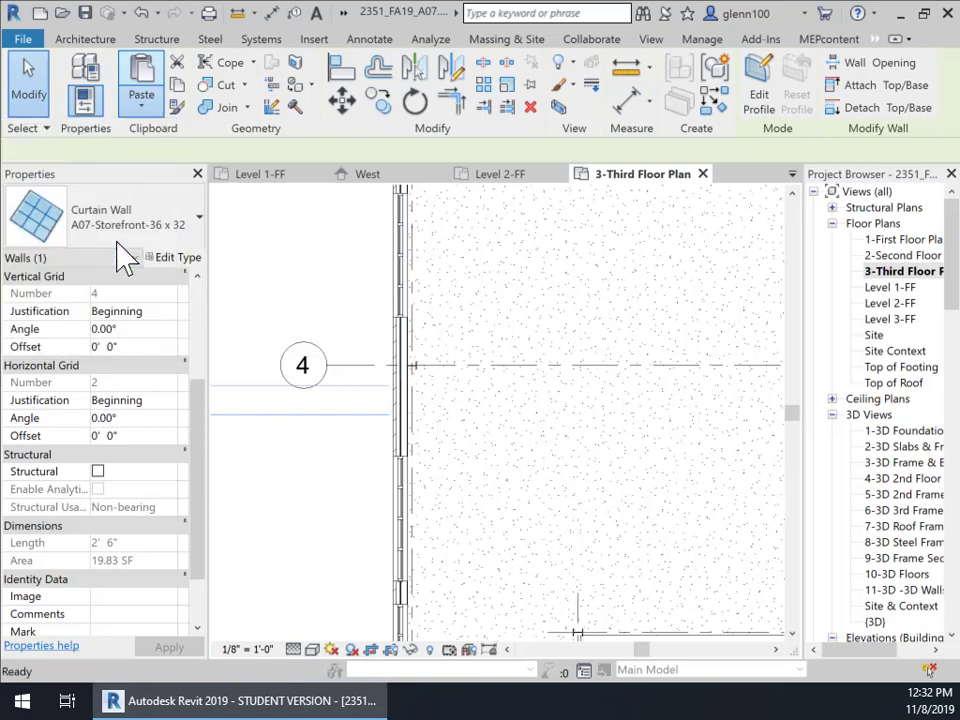
{"action": "left_click", "coordinate": [514, 439]}
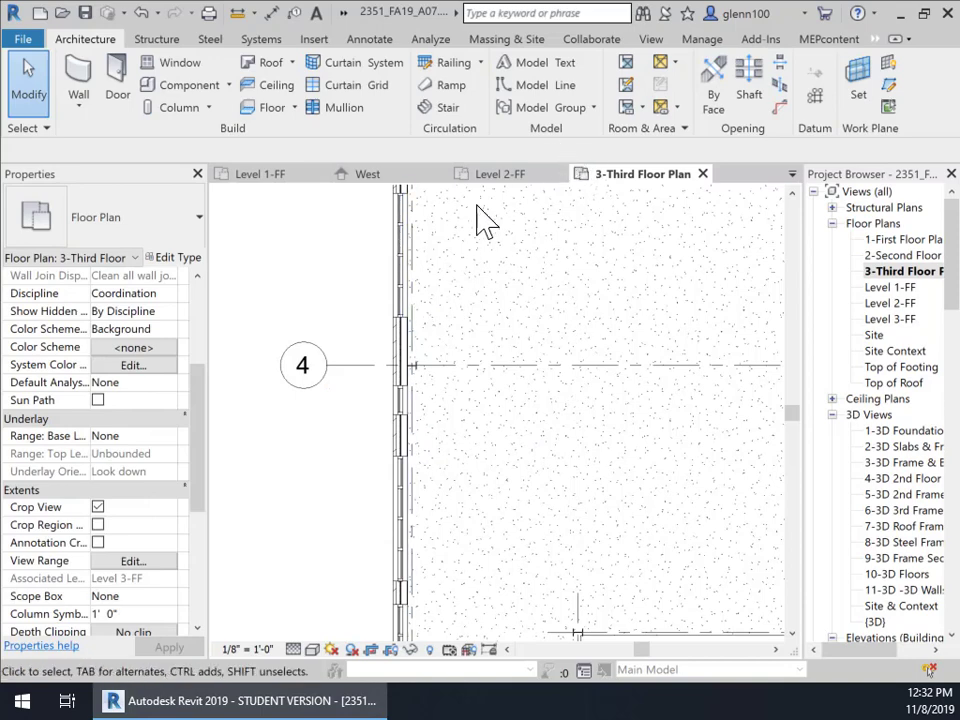
- Return to the West elevation and examine the stacked narrow windows above the glass door on all three levels
{"action": "left_click", "coordinate": [363, 176]}
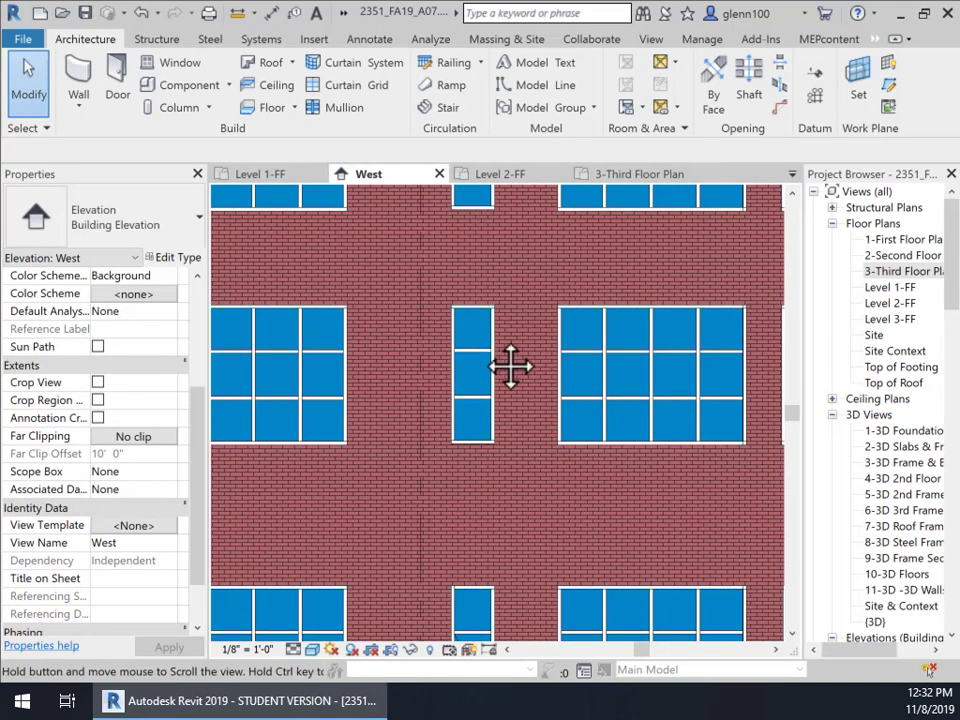
{"action": "scroll", "coordinate": [490, 390], "scroll_direction": "down", "scroll_amount": 4}
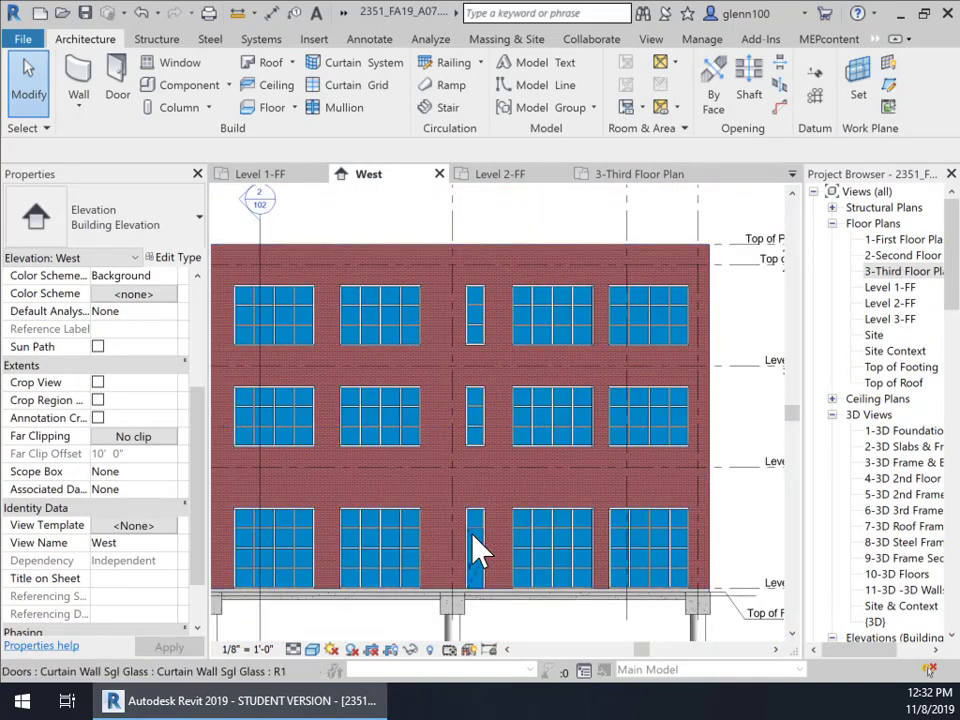
{"action": "middle_click_drag", "start_coordinate": [525, 564], "coordinate": [540, 485]}
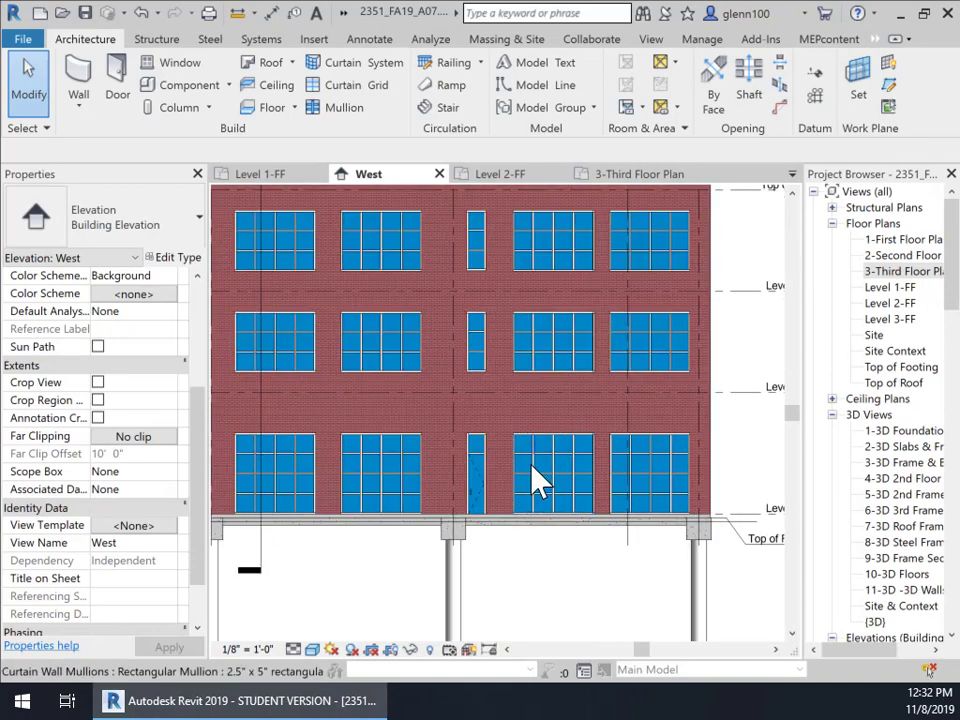